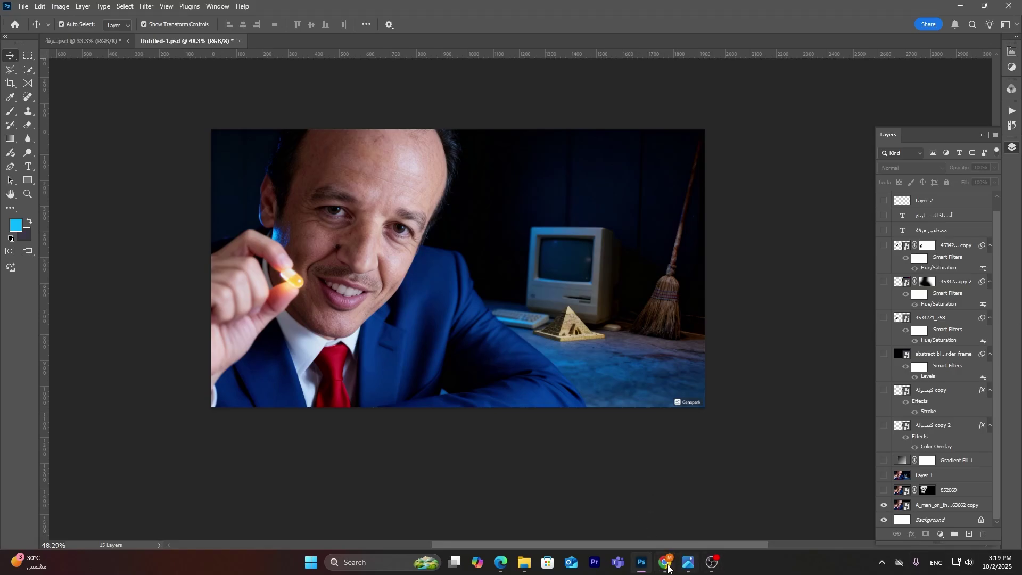
- Switch to Chrome and review the generated night scene in Genspark along with the AI agents offered on its home page
left_click(669, 565)
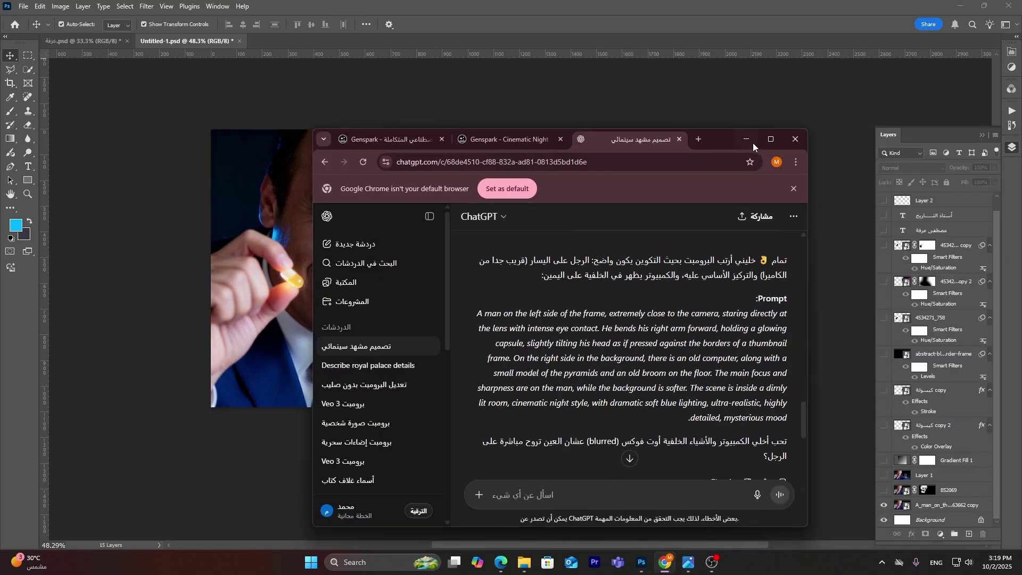
left_click(771, 141)
left_click(205, 11)
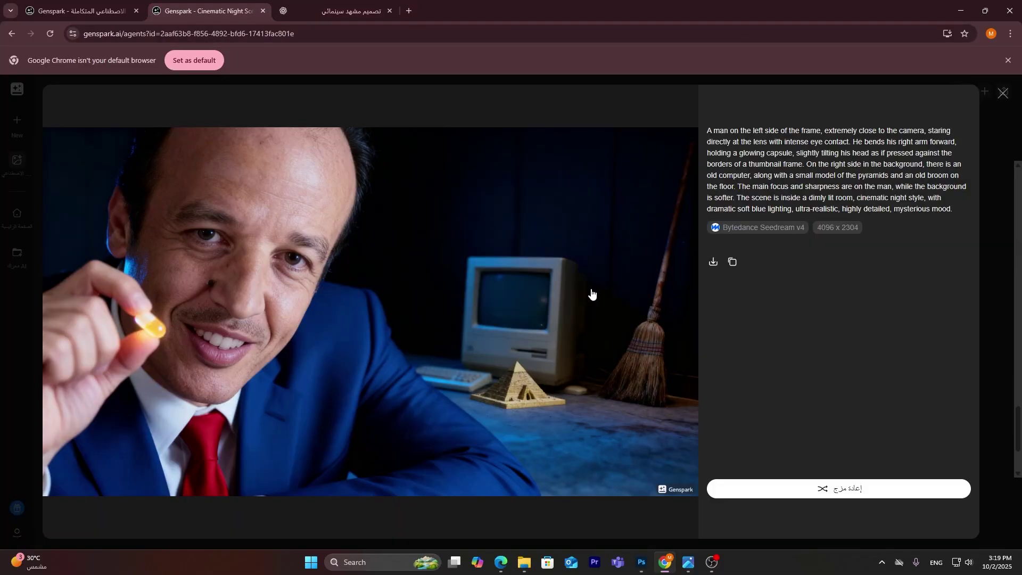
left_click(96, 11)
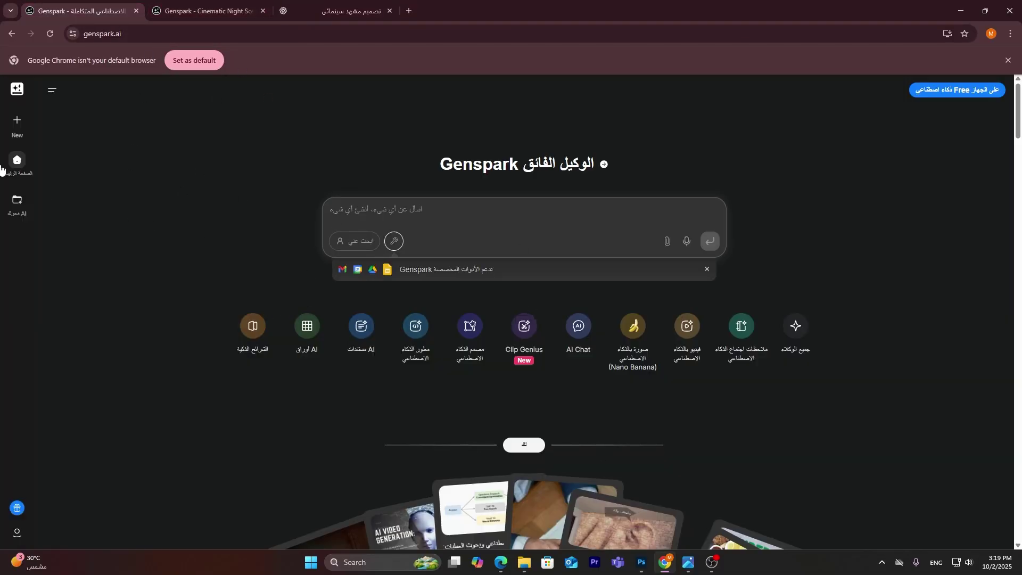
mouse_move(17, 128)
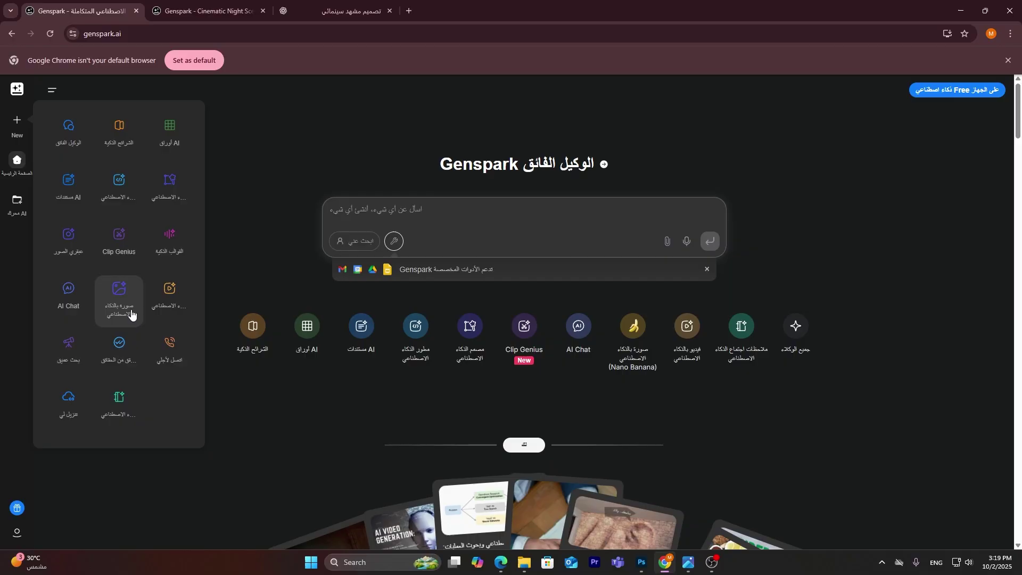
left_click(203, 11)
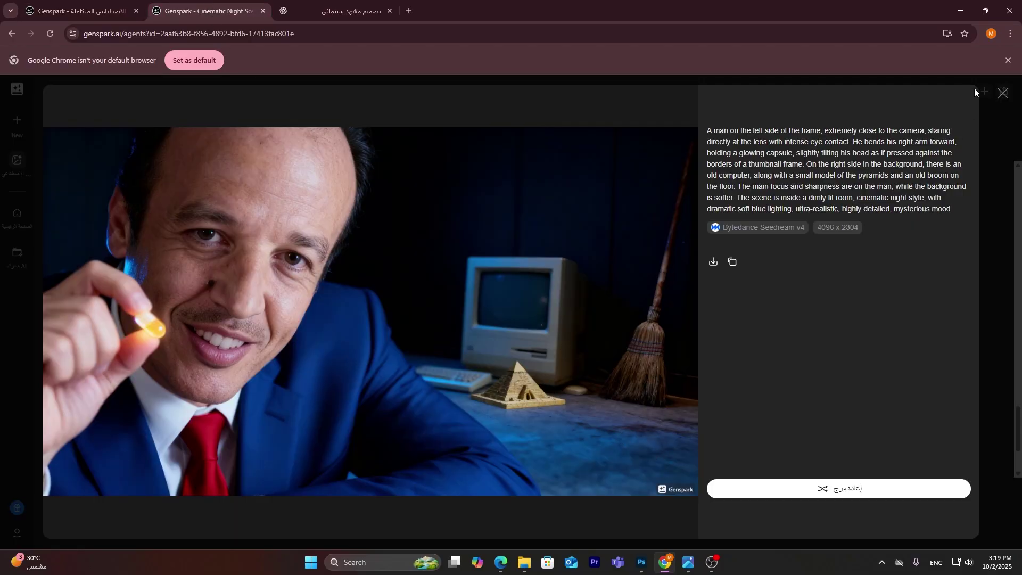
- Close the enlarged scene and attach the image file A as the reference image for the Bytedance Seedream v4 prompt
left_click(1004, 92)
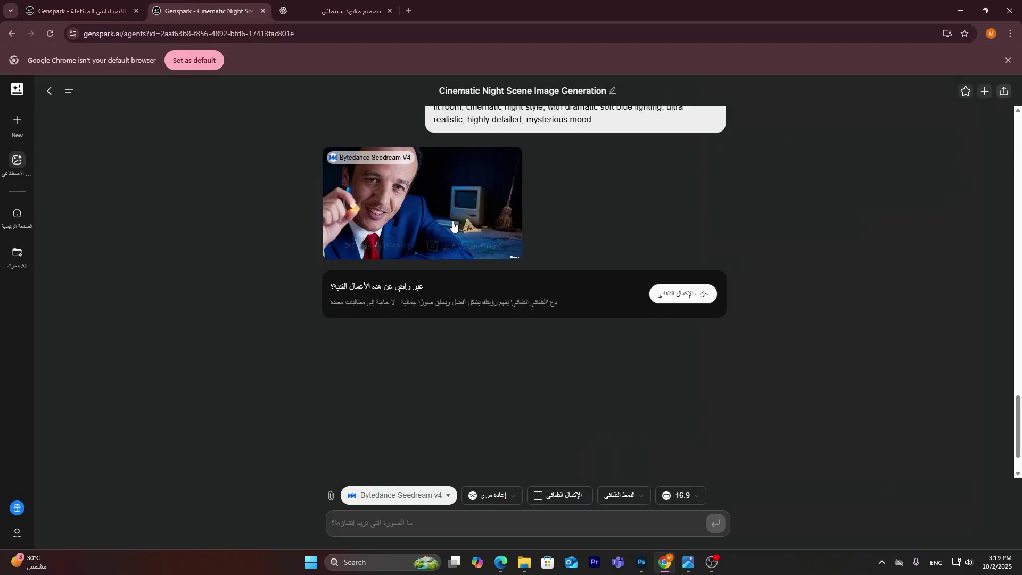
left_click(331, 495)
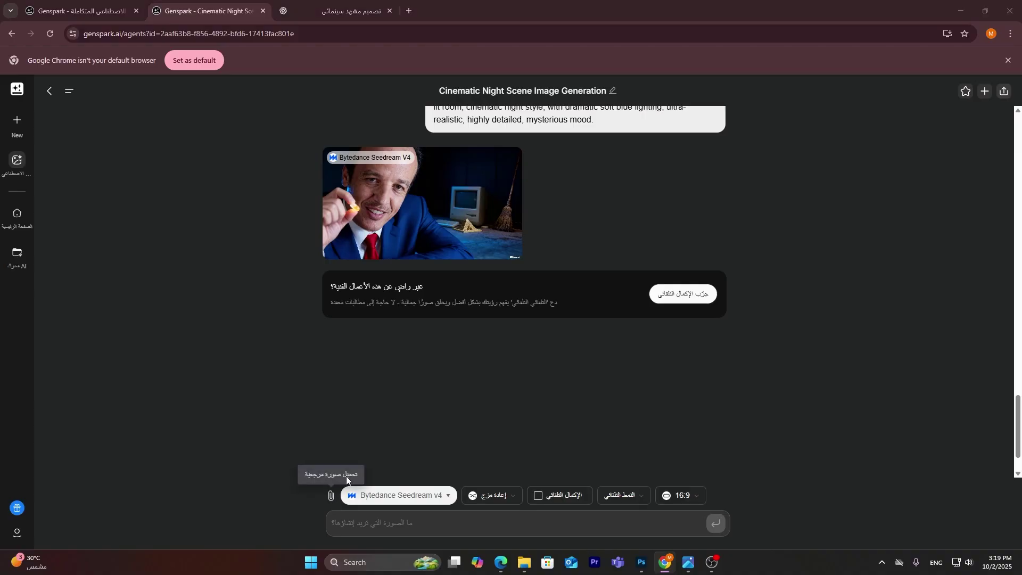
double_click(170, 133)
left_click(245, 93)
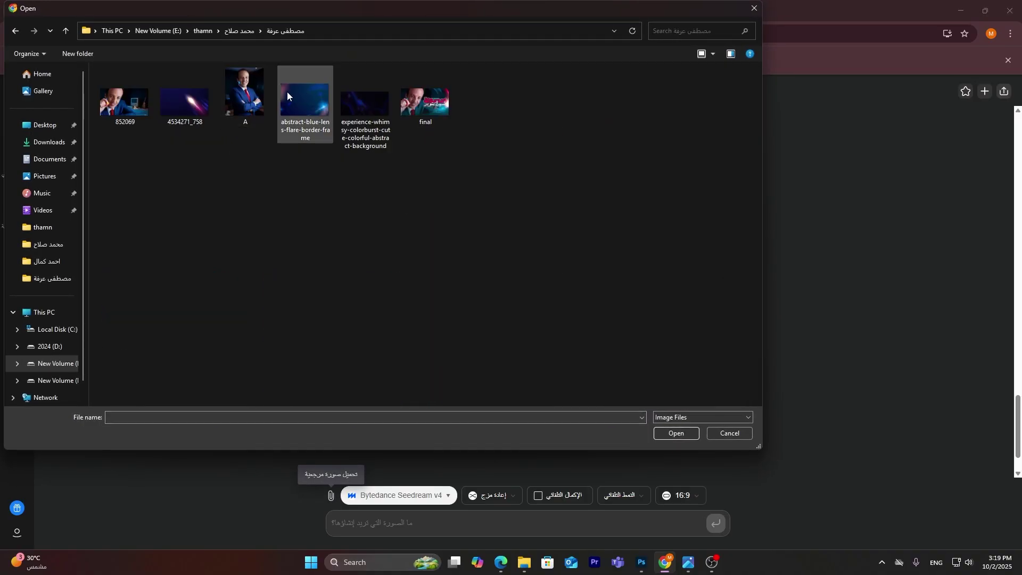
left_click(676, 432)
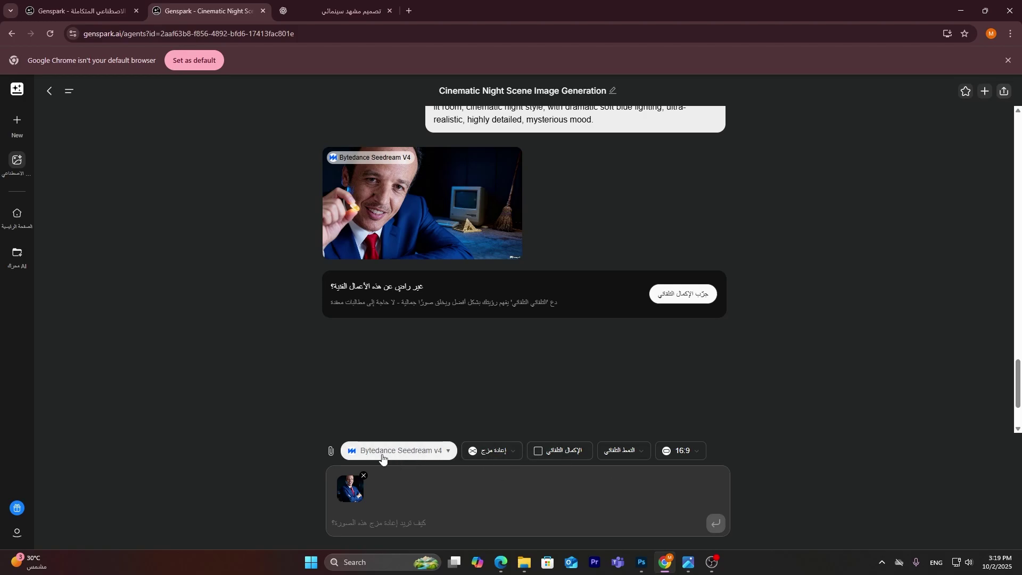
- Compare the Arabic translation of the scene prompt in ChatGPT with final.png, and return to the Genspark chat
left_click(333, 11)
scroll(573, 368, "down", 2)
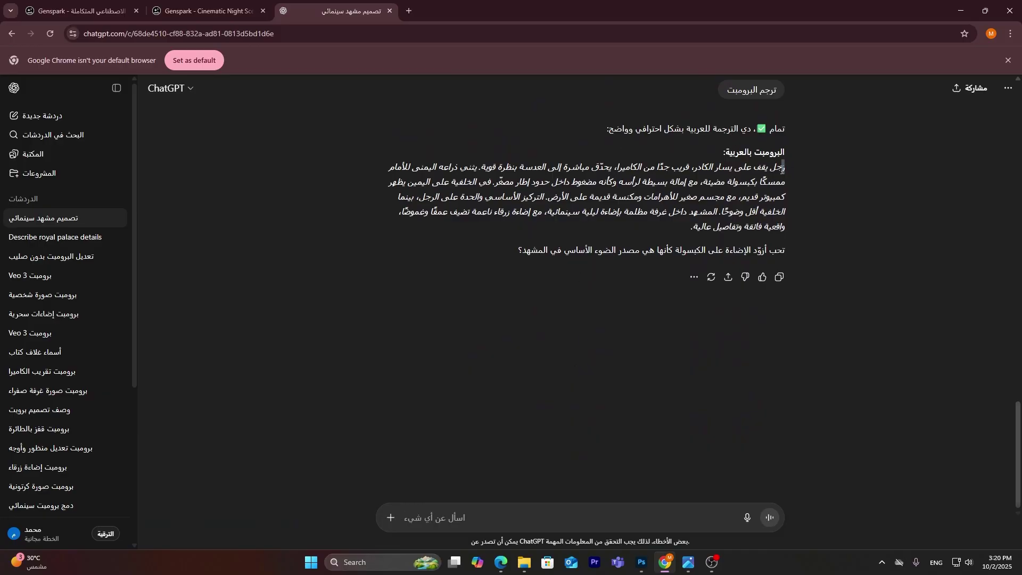
left_click_drag(787, 167, 695, 169)
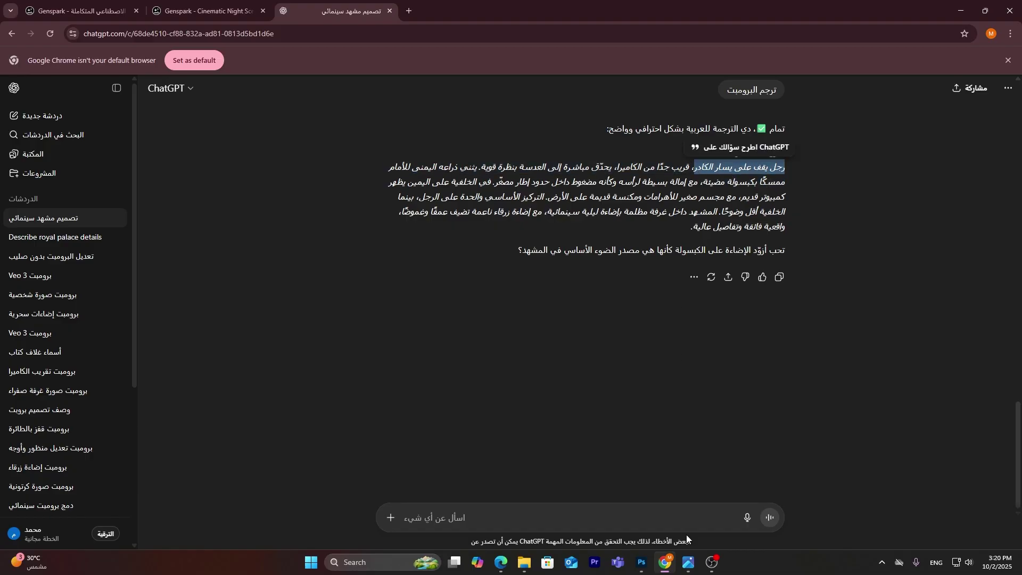
left_click(689, 562)
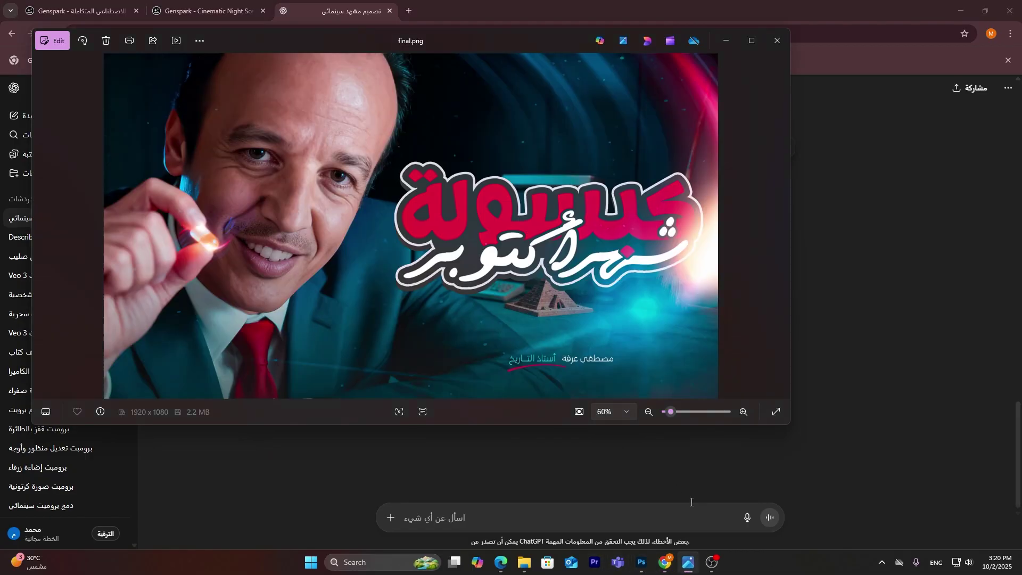
left_click_drag(535, 27, 662, 277)
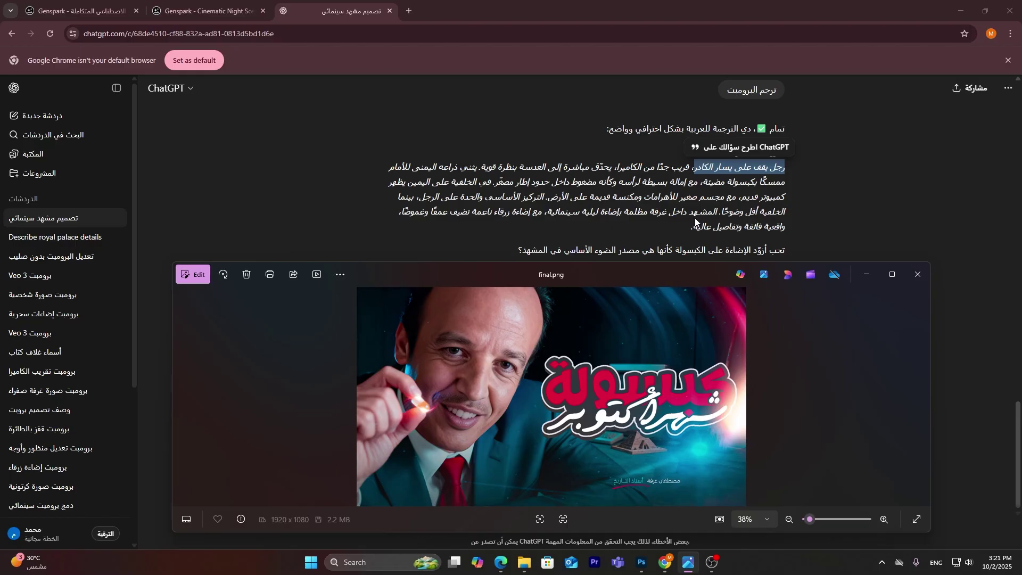
scroll(588, 153, "up", 3)
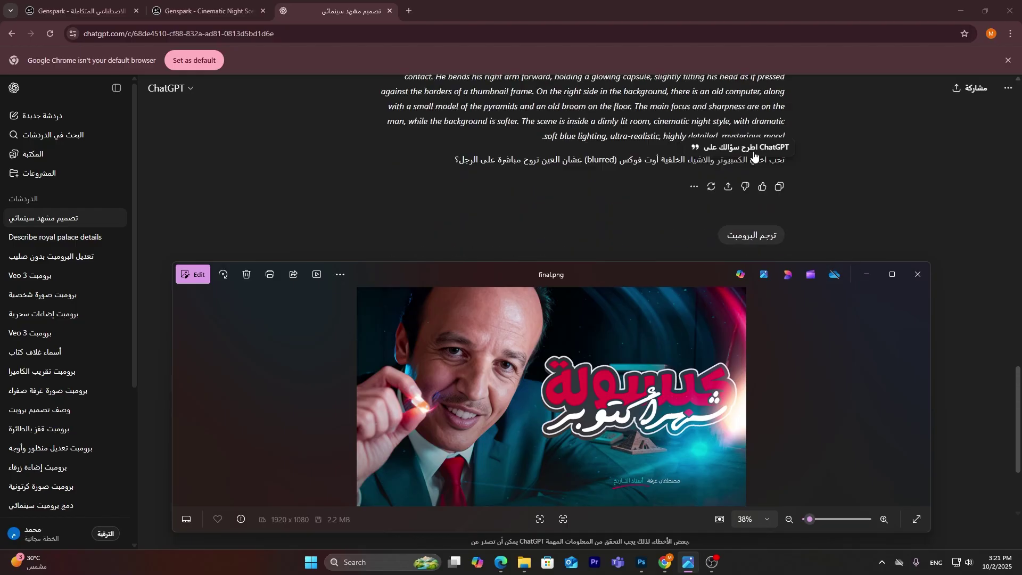
left_click(208, 10)
mouse_move(506, 173)
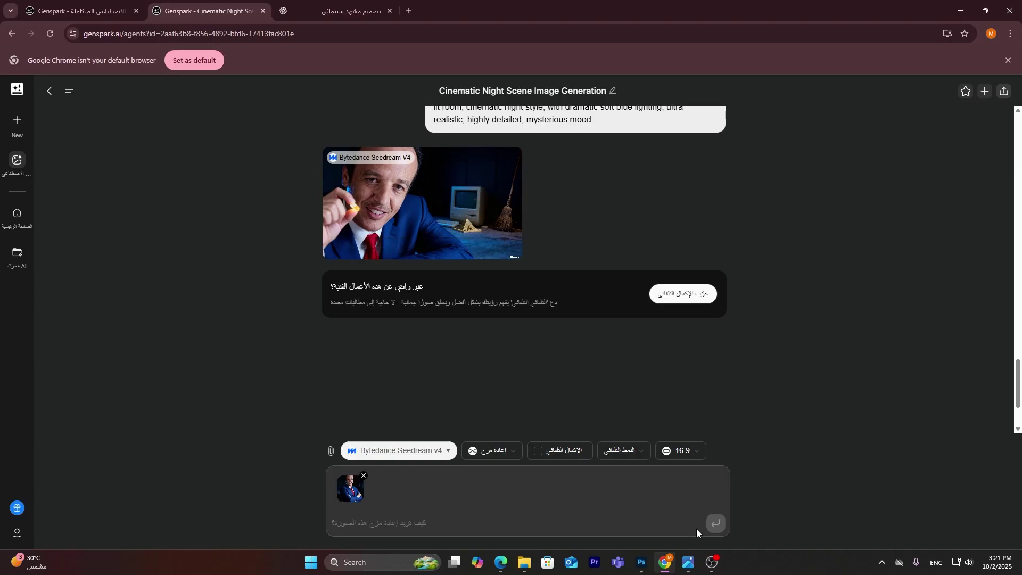
- Switch to Photoshop and compare the man's face up close with the masked 852069 layer shown and hidden
left_click(641, 563)
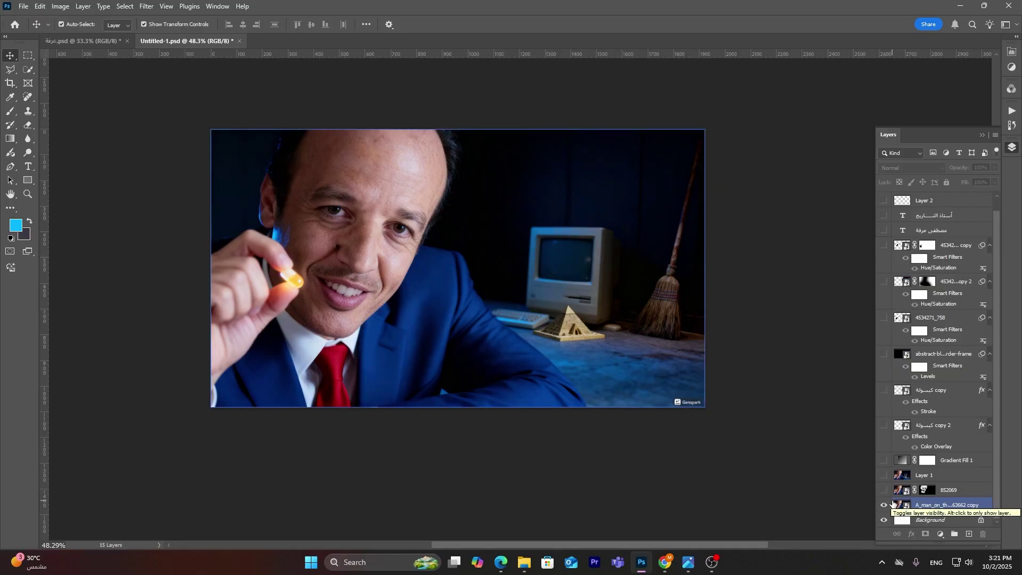
left_click(885, 490)
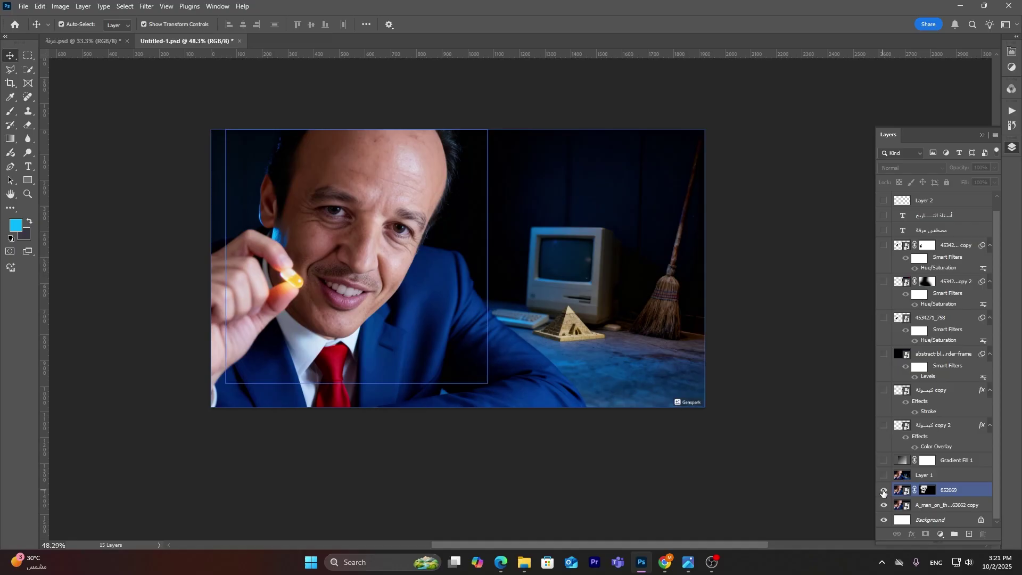
left_click(885, 491)
left_click(884, 490)
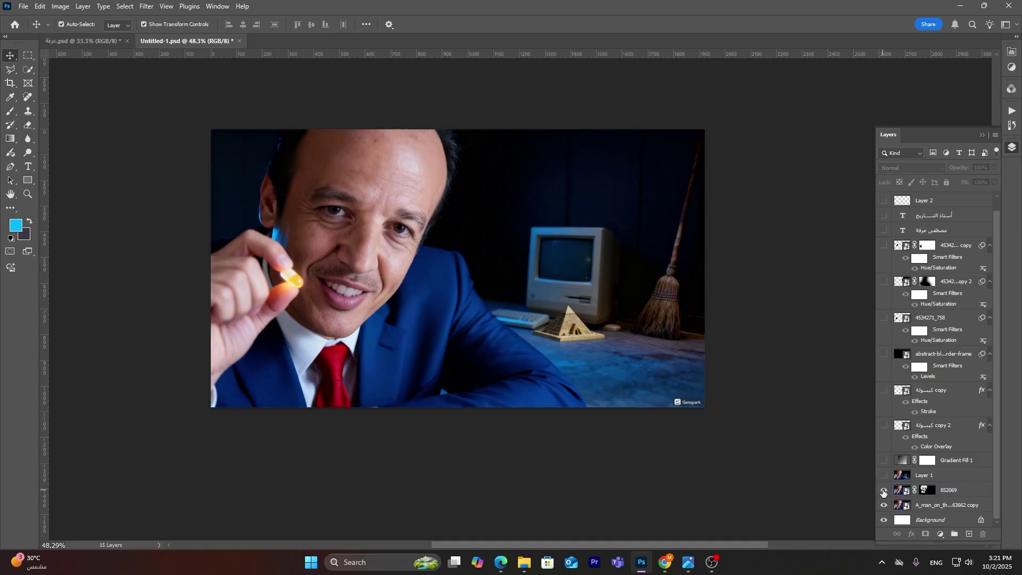
left_click(269, 224)
scroll(269, 224, "up", 2)
scroll(269, 223, "up", 3)
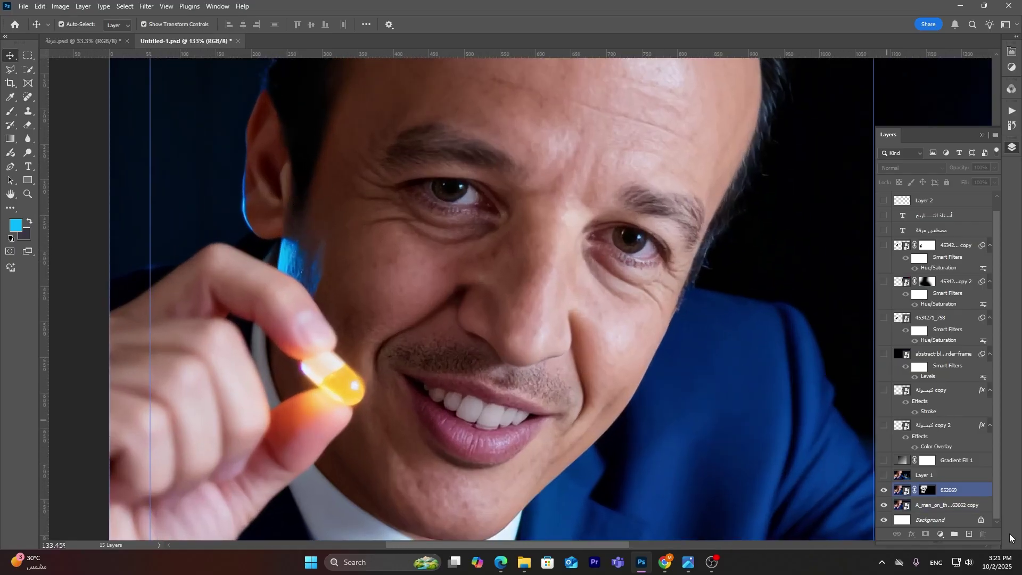
left_click(888, 492)
left_click(884, 490)
scroll(863, 478, "down", 5)
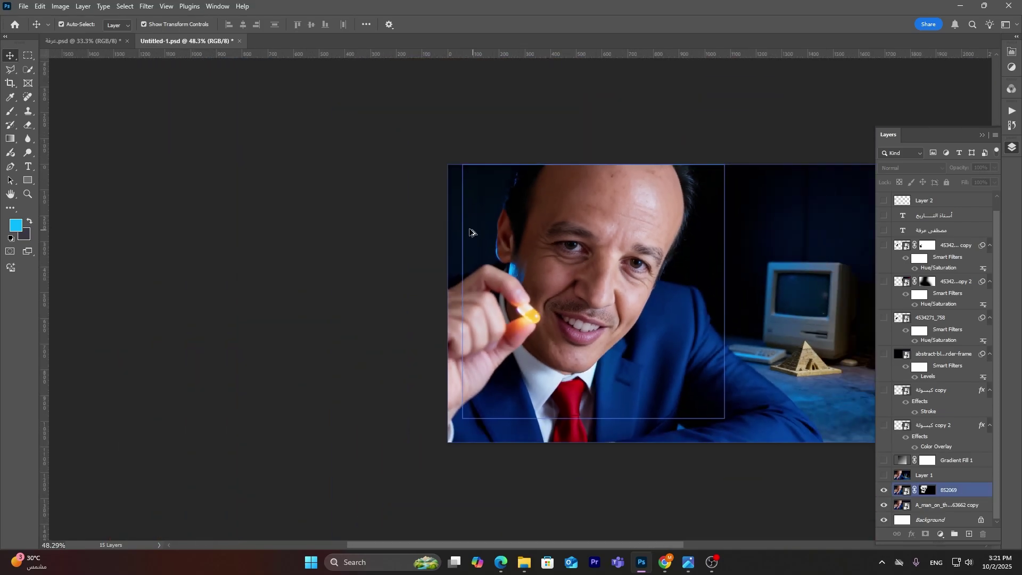
left_click(884, 491)
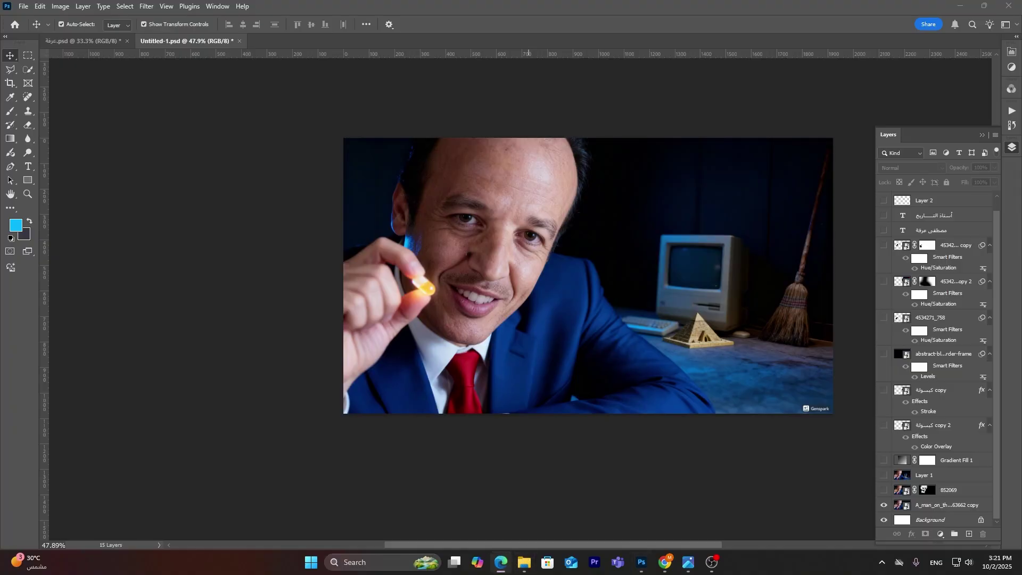
- Examine the 4x upscaled scene on the AVAide page in Edge, and compare the masked 852069 layer on and off in Photoshop
left_click(501, 562)
left_click_drag(868, 107, 639, 107)
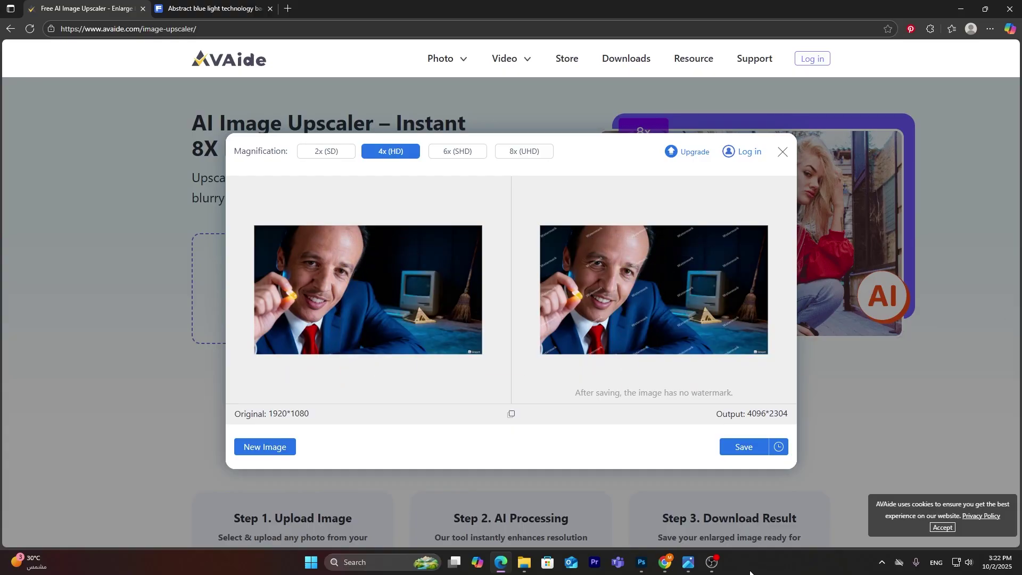
left_click(642, 562)
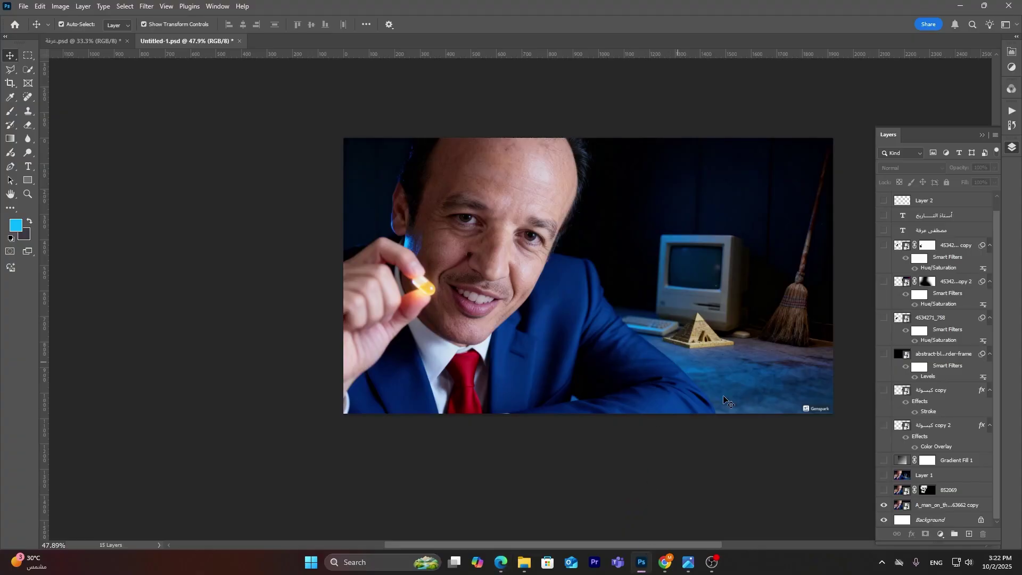
left_click(884, 489)
left_click(937, 491)
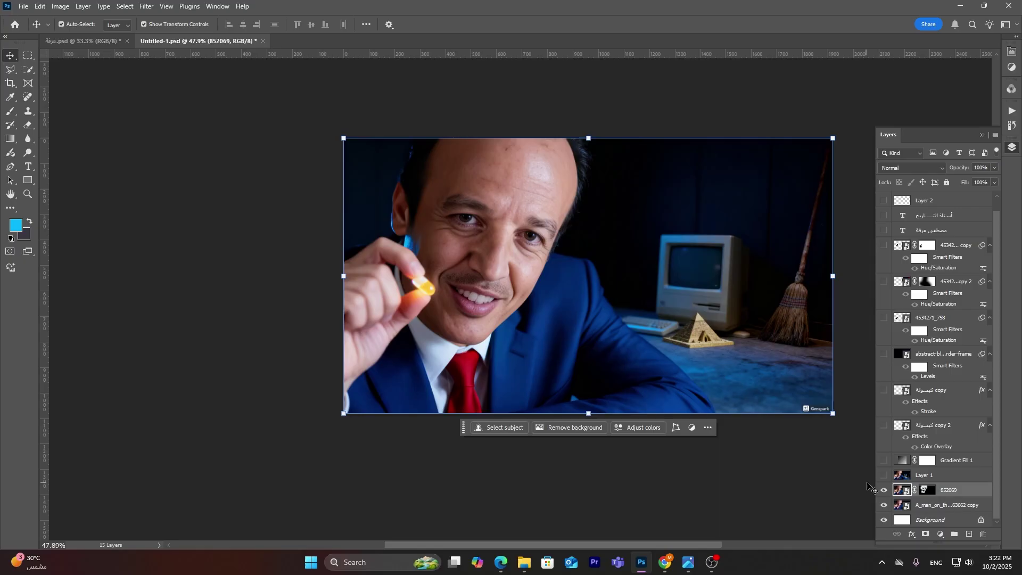
left_click(885, 491)
left_click(926, 506)
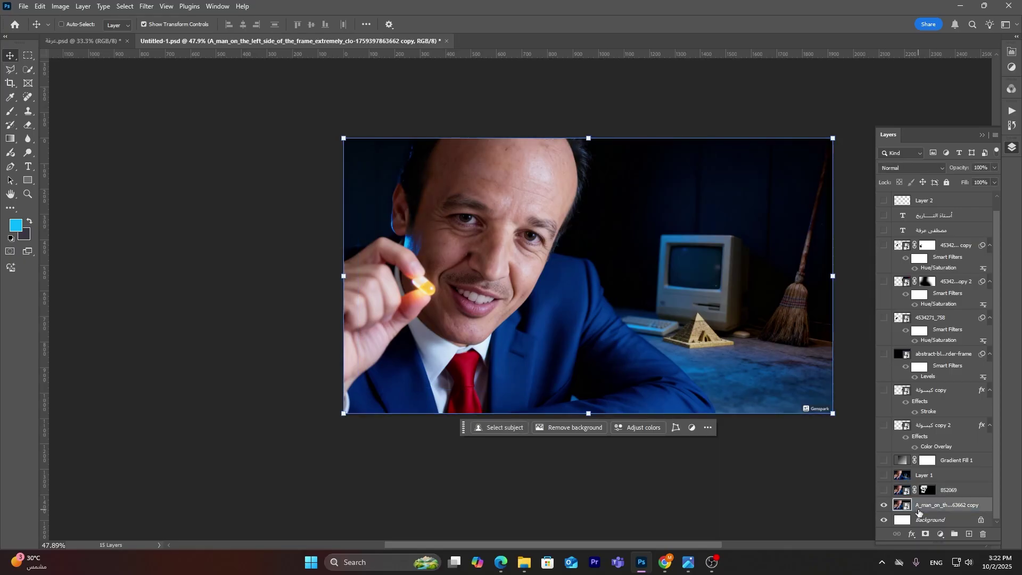
key("ctrl+j")
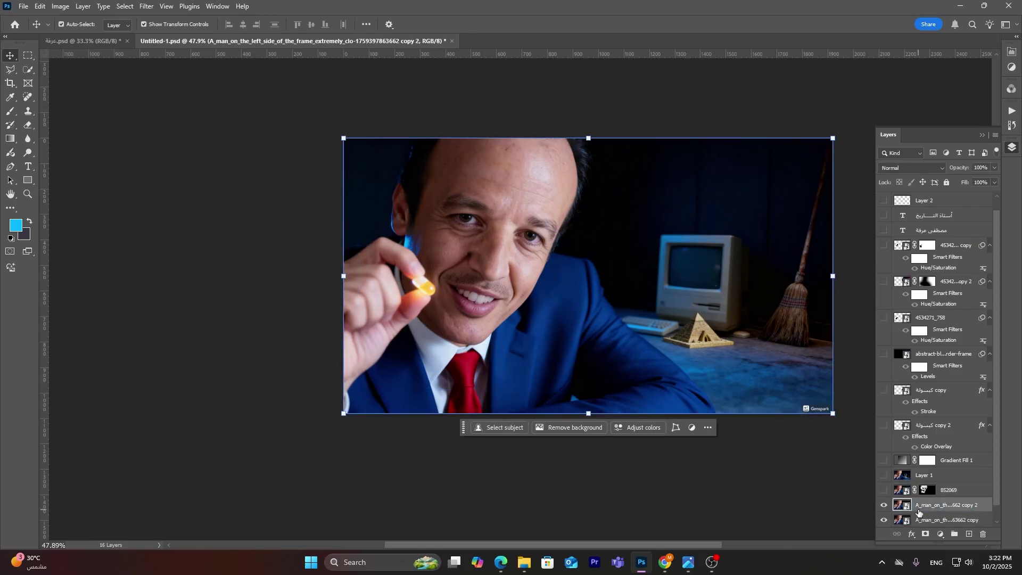
left_click(146, 6)
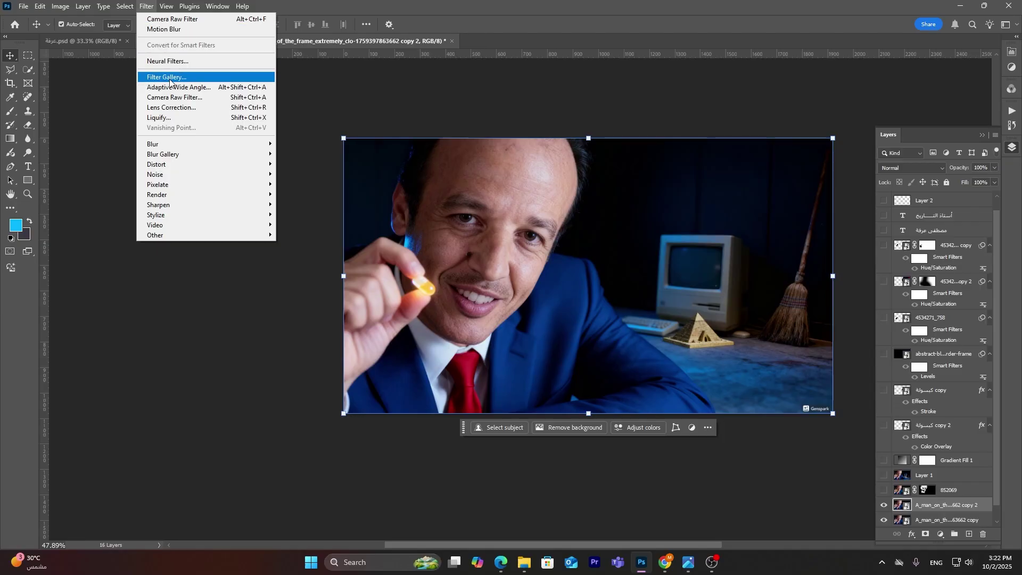
left_click(171, 95)
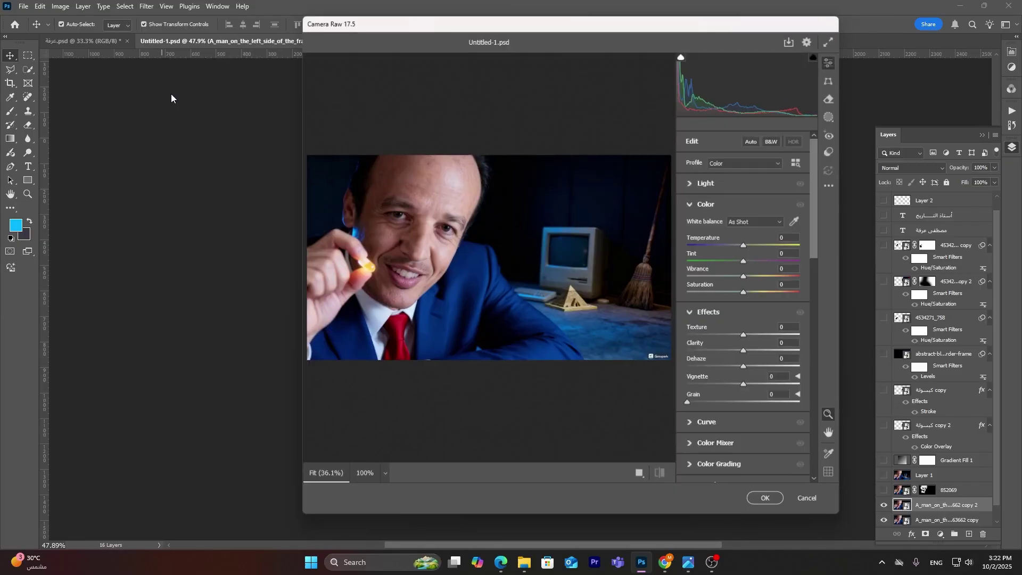
left_click(807, 498)
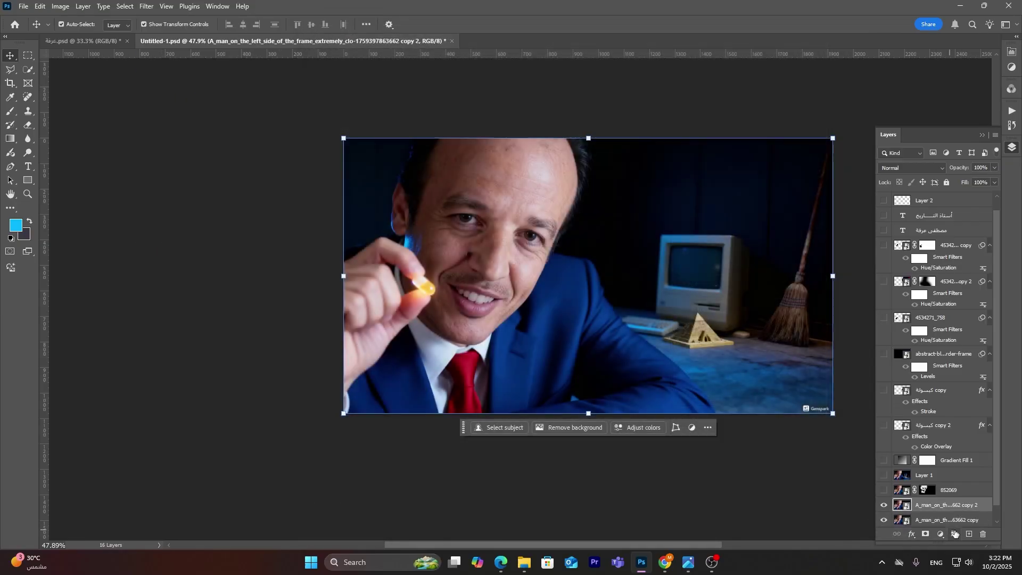
key("Delete")
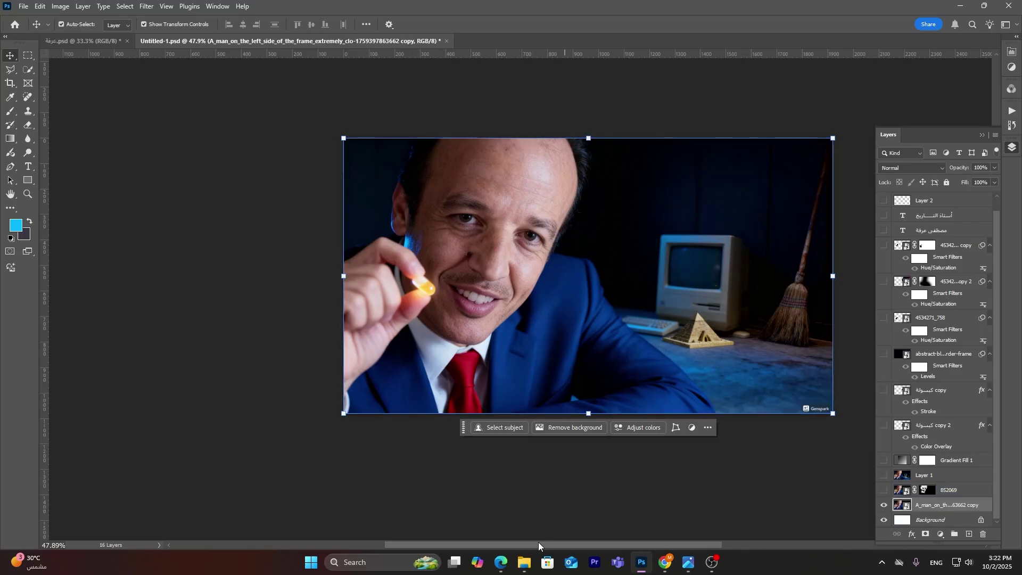
- Place the image 852069 from the Downloads folder into the Photoshop document directly above the A_man_on_th…63662 copy layer
mouse_move(529, 569)
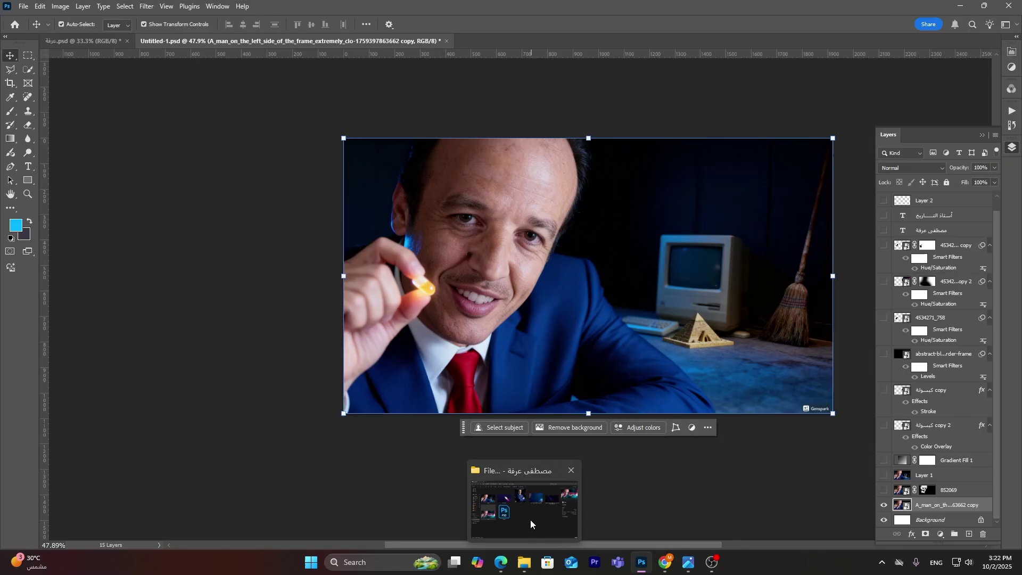
left_click(530, 519)
left_click(47, 165)
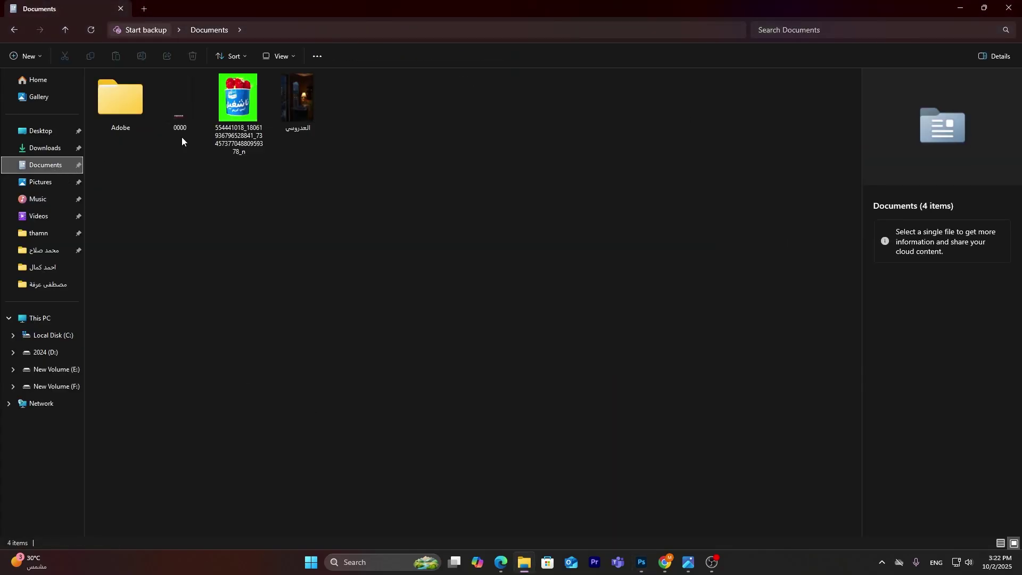
left_click(59, 149)
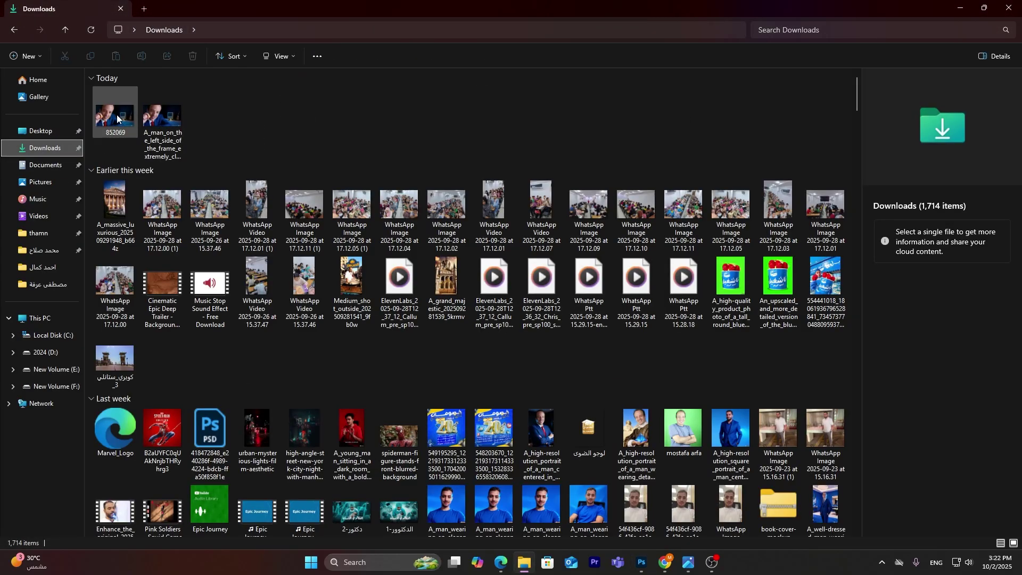
scroll(155, 133, "up", 2, "ctrl")
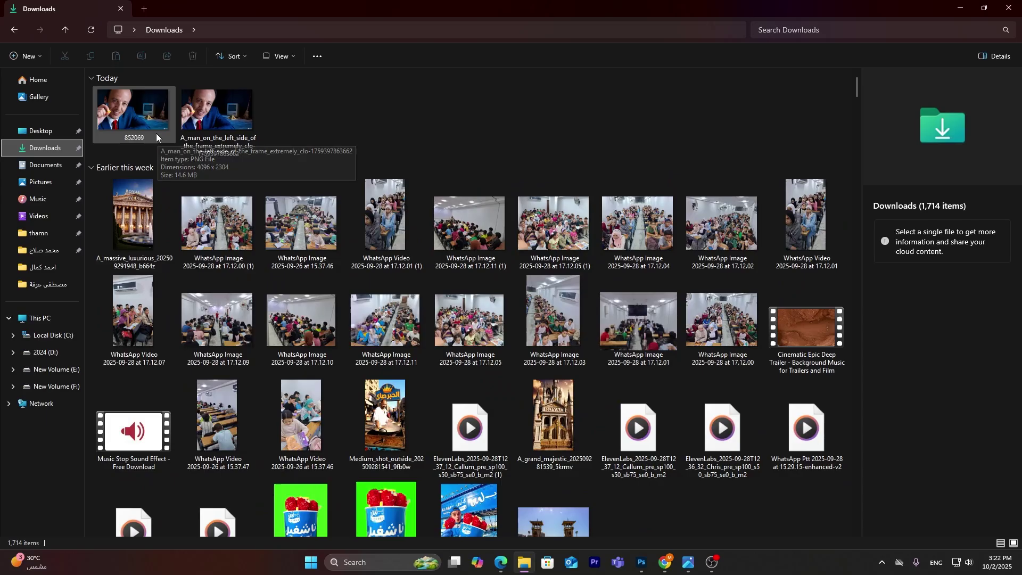
left_click_drag(149, 109, 599, 298)
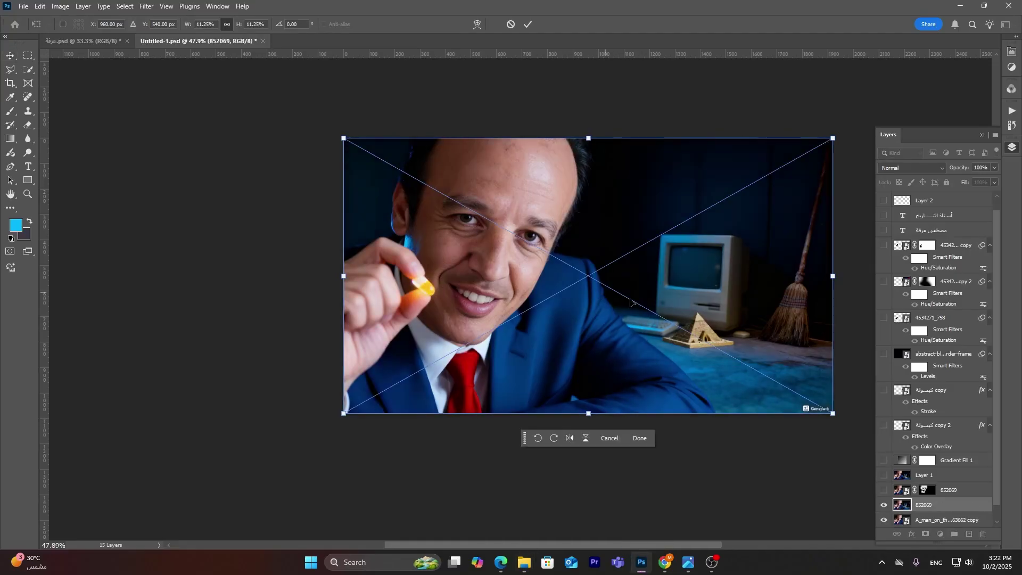
key("Return")
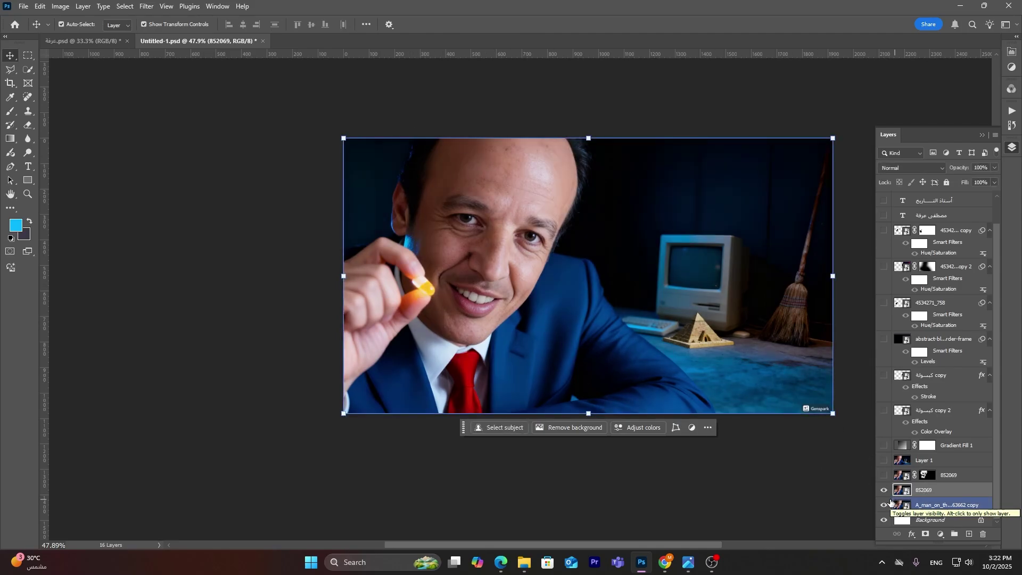
- Compare the man's face up close with the newly placed 852069 layer shown and hidden
left_click(886, 490)
left_click(884, 491)
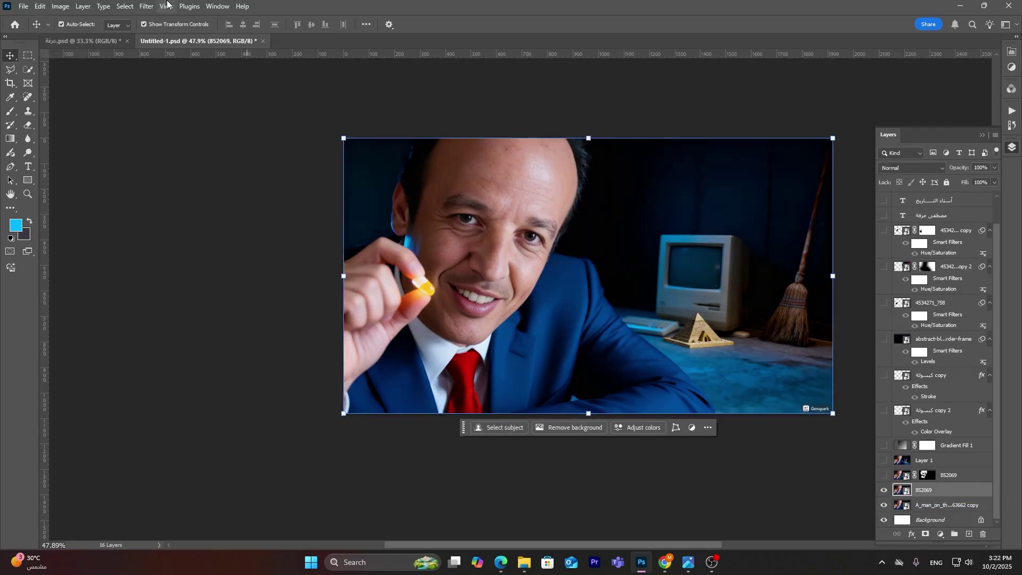
left_click(140, 5)
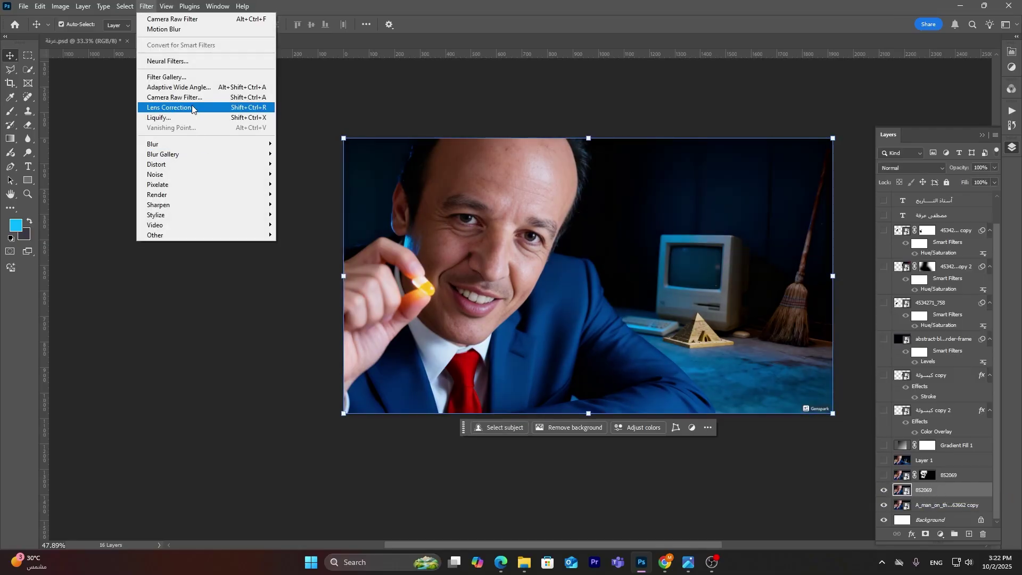
left_click(903, 491)
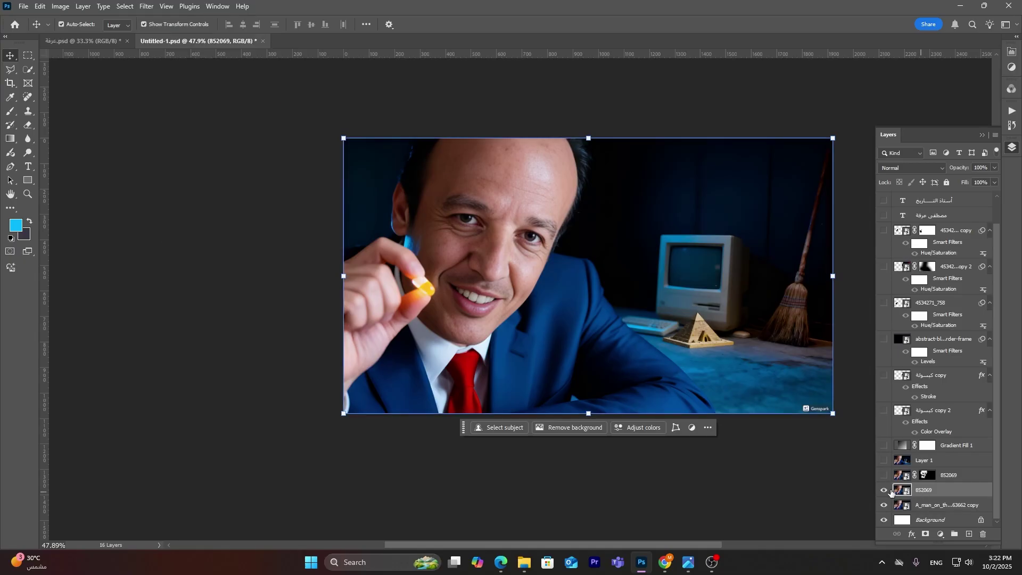
scroll(599, 295, "up", 3)
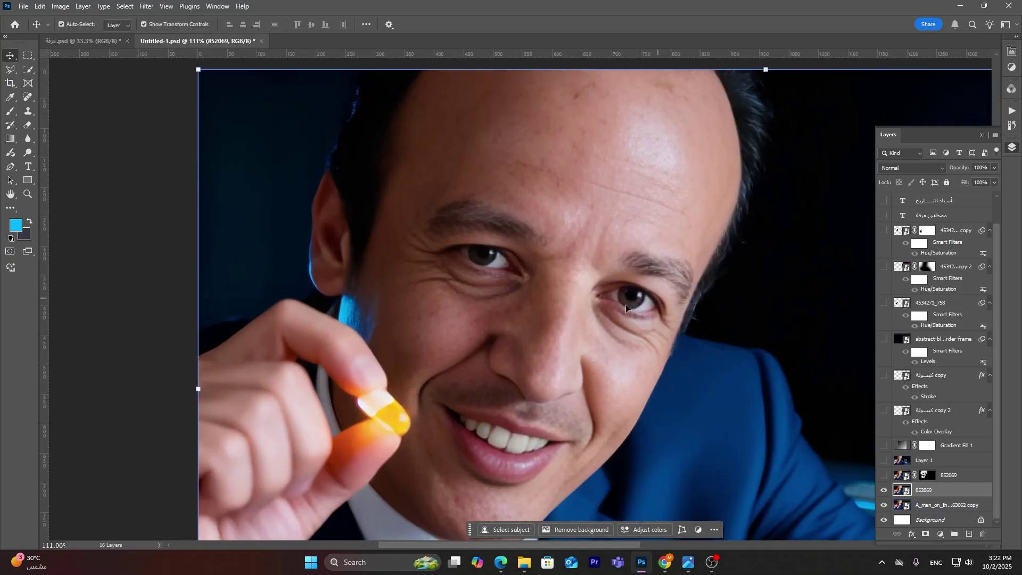
scroll(618, 309, "up", 1)
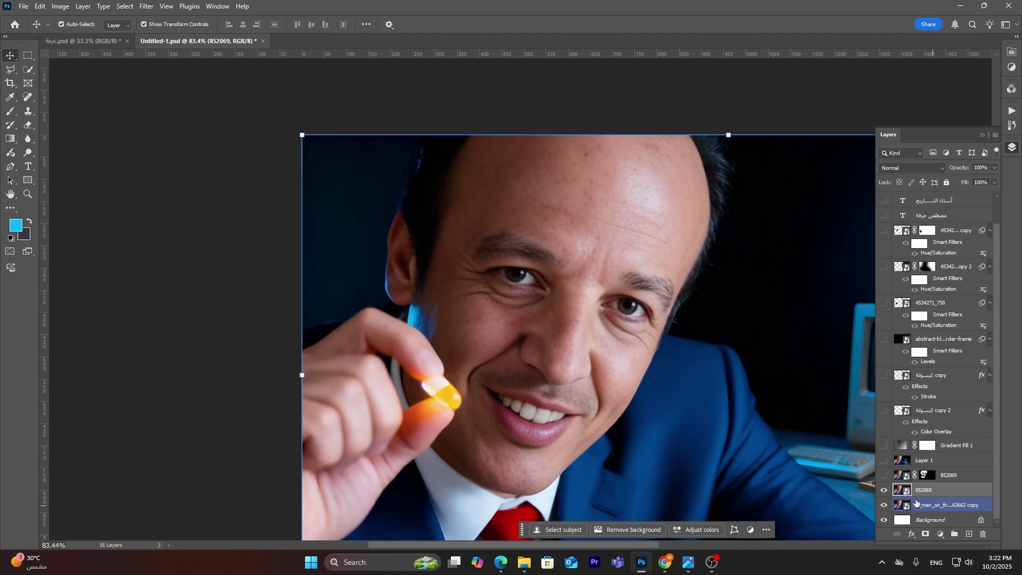
left_click(884, 491)
left_click(884, 491)
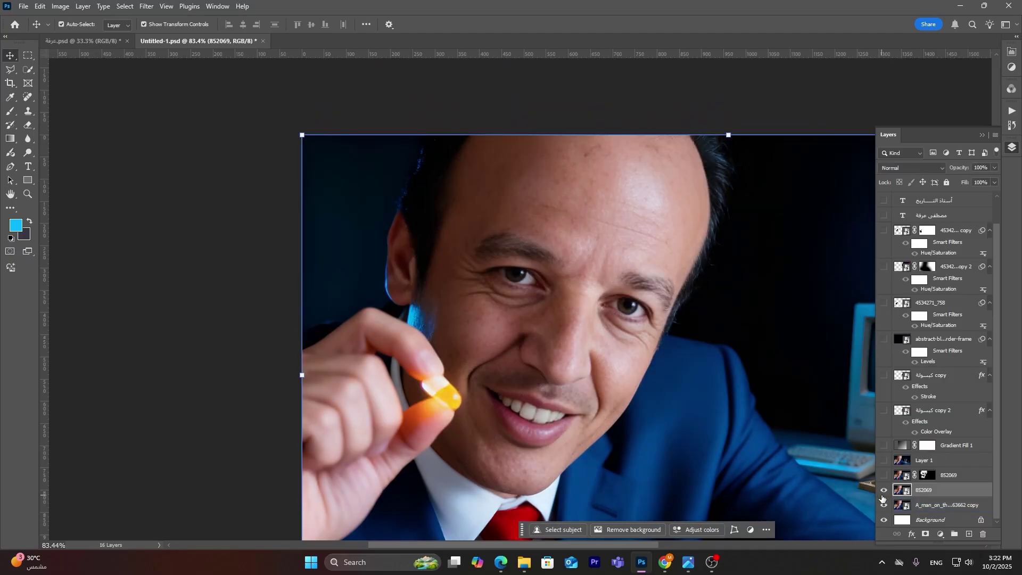
left_click(884, 491)
left_click(884, 491)
- Add a layer mask to the placed 852069 layer and brush black over both eyes and the cheek beside the ear
left_click(926, 534)
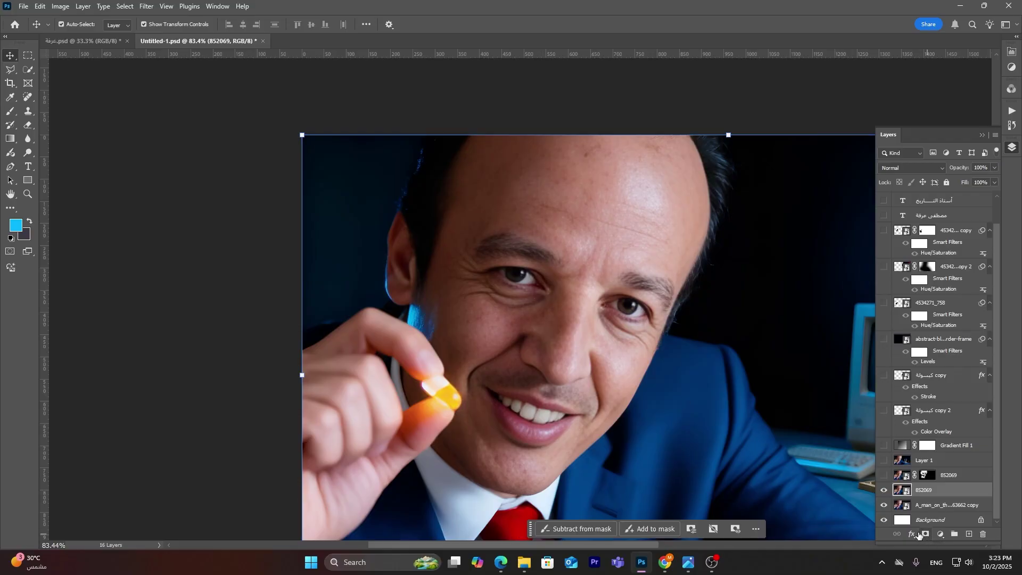
left_click(10, 111)
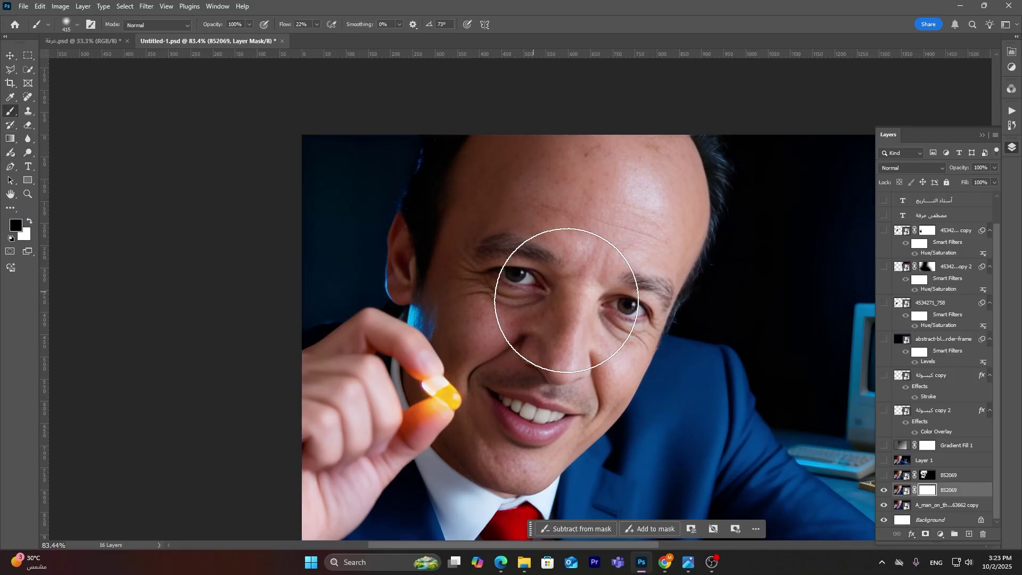
scroll(353, 222, "up", 3)
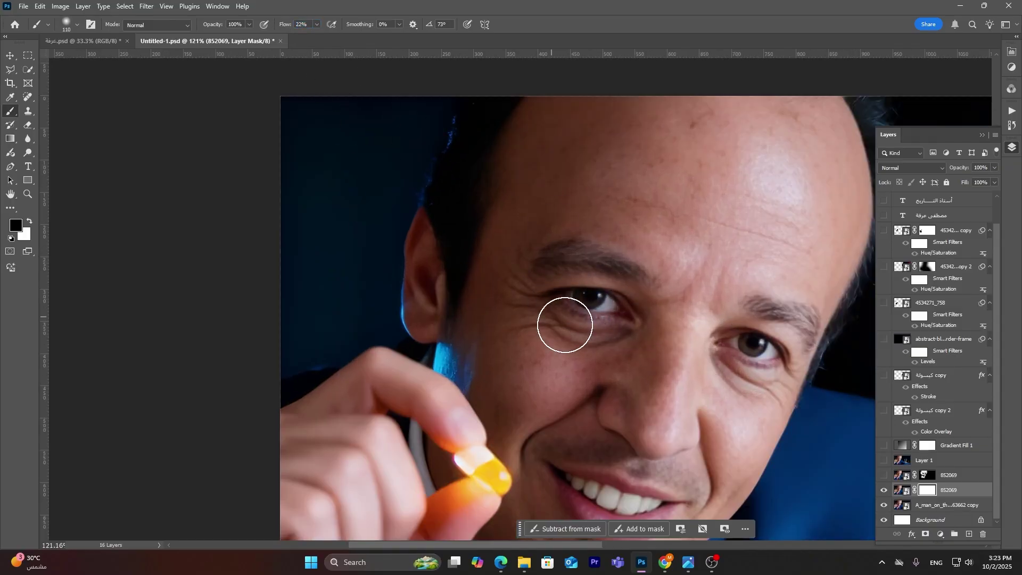
left_click_drag(571, 319, 607, 299)
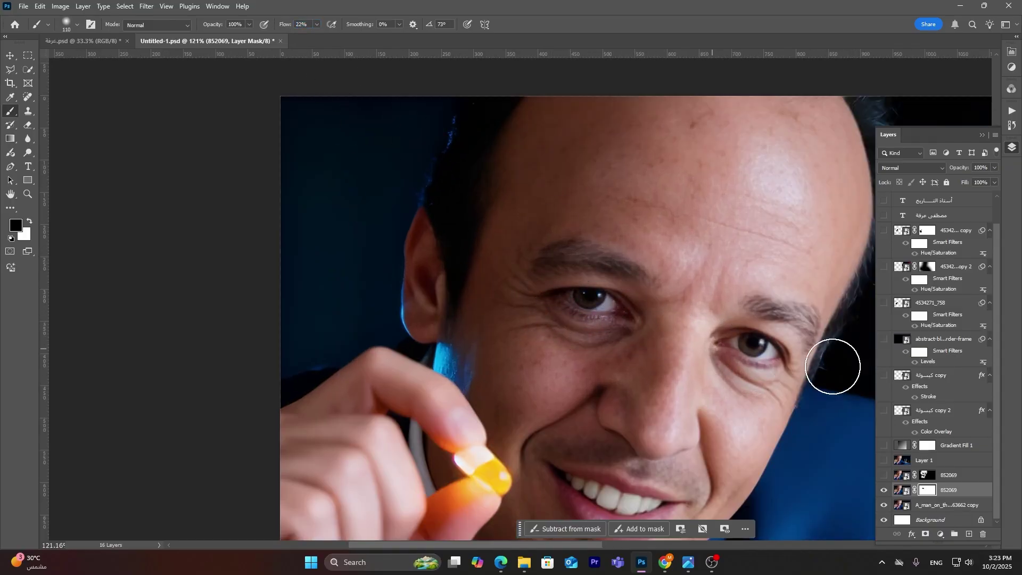
mouse_move(775, 346)
left_mouse_down()
mouse_move(784, 365)
mouse_move(740, 353)
mouse_move(802, 396)
left_mouse_up()
left_click_drag(456, 388, 474, 389)
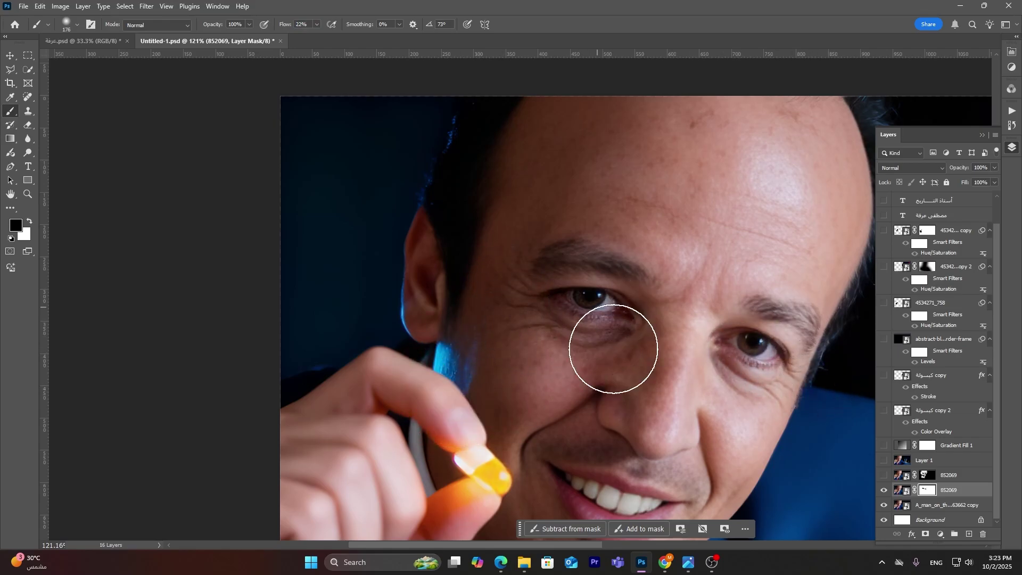
scroll(625, 265, "down", 5)
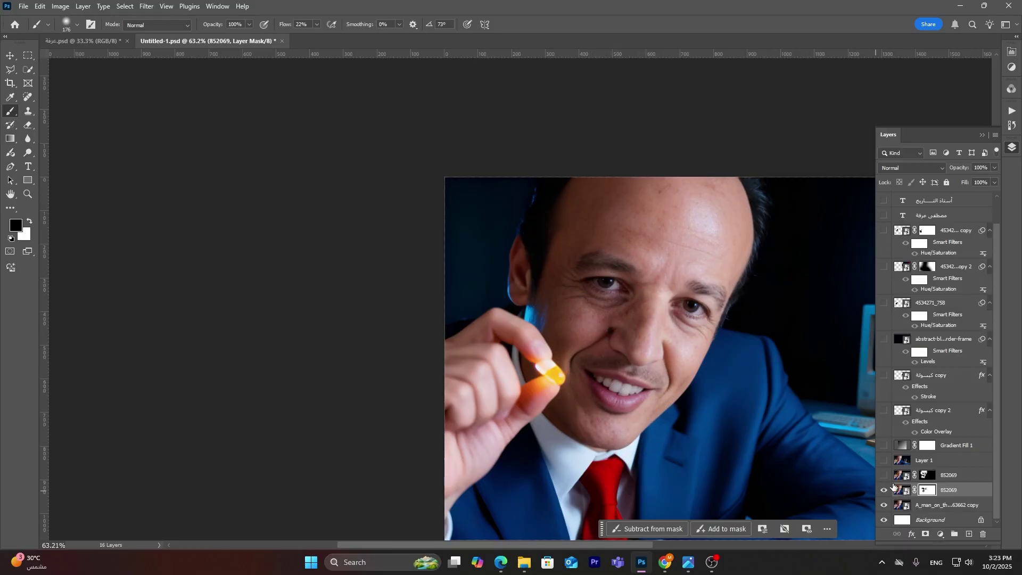
left_click(884, 492)
left_click(884, 492)
- Stamp the masked 852069 layer and the A_man_on_th…63662 copy layer into a new merged layer
left_click(937, 506, "ctrl")
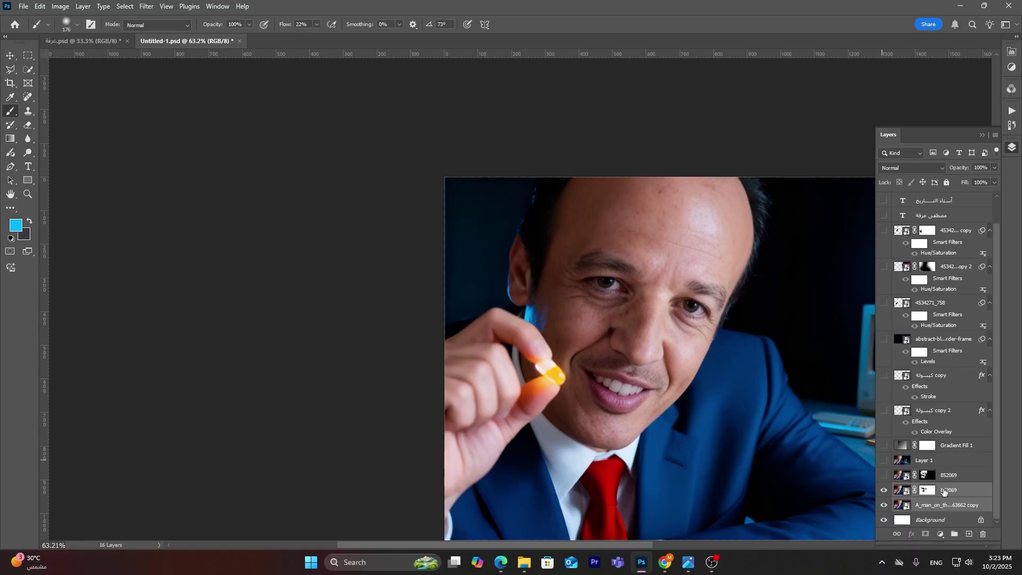
key("ctrl+alt+e")
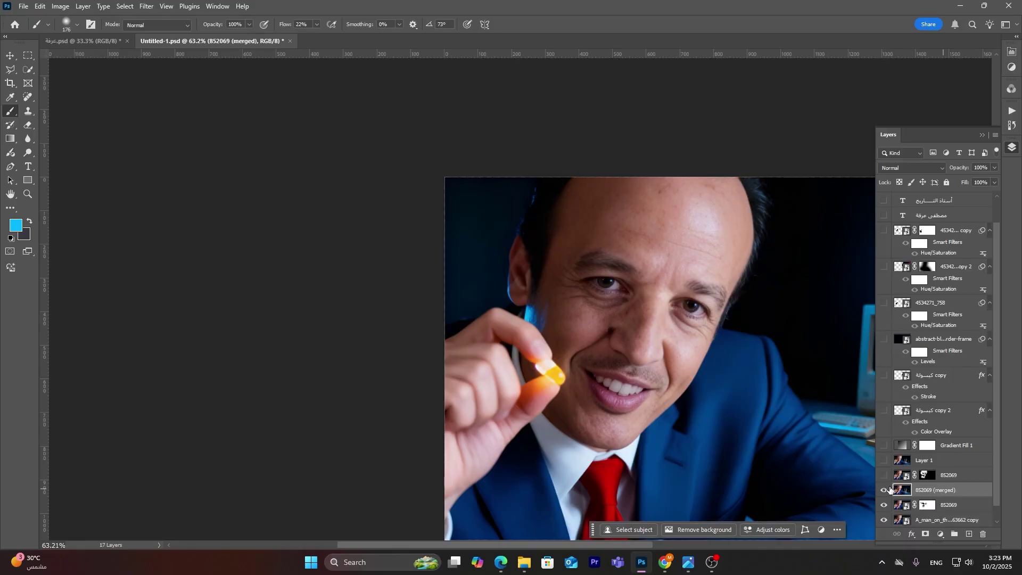
left_click(884, 490)
- Apply the Camera Raw Filter to the merged layer with Texture +6, Clarity +7, Sharpening 15 and Noise Reduction 54
left_click(147, 6)
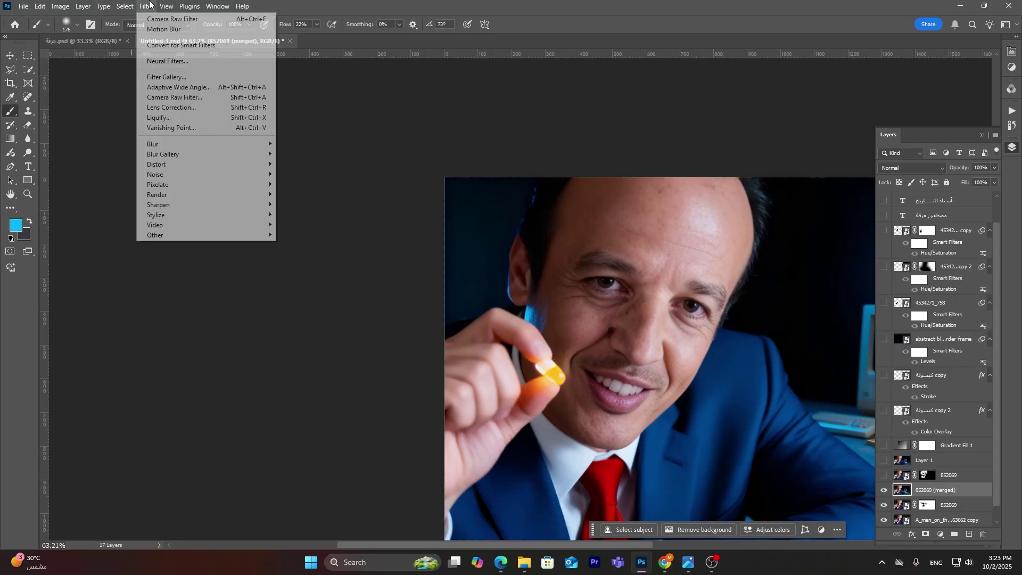
left_click(189, 99)
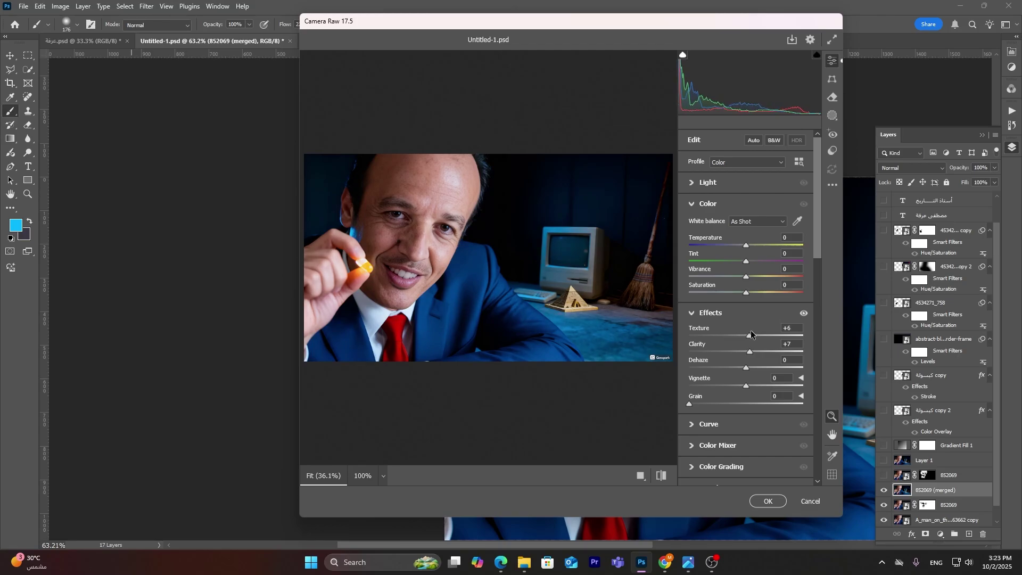
scroll(697, 432, "down", 2)
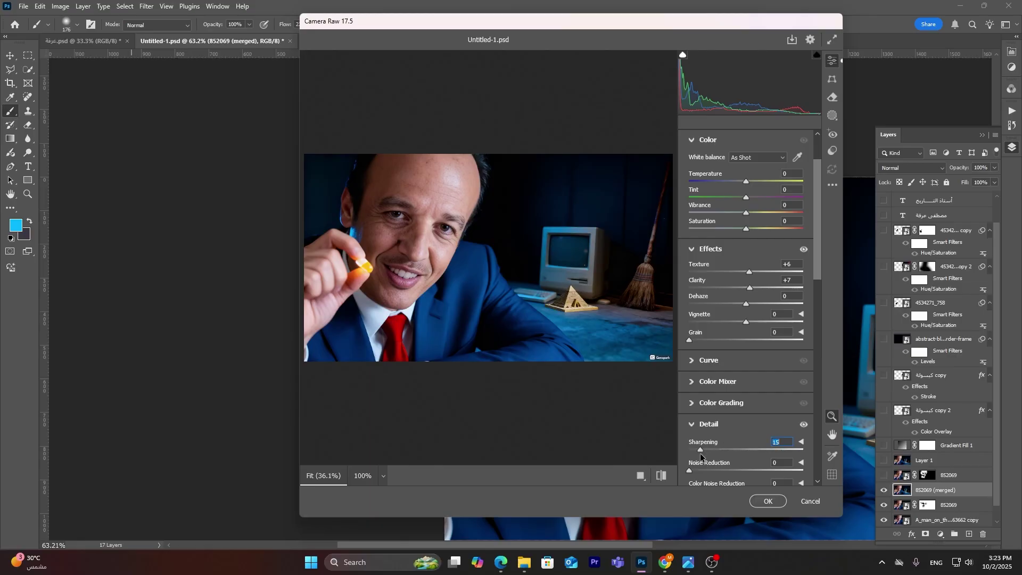
left_click(375, 199)
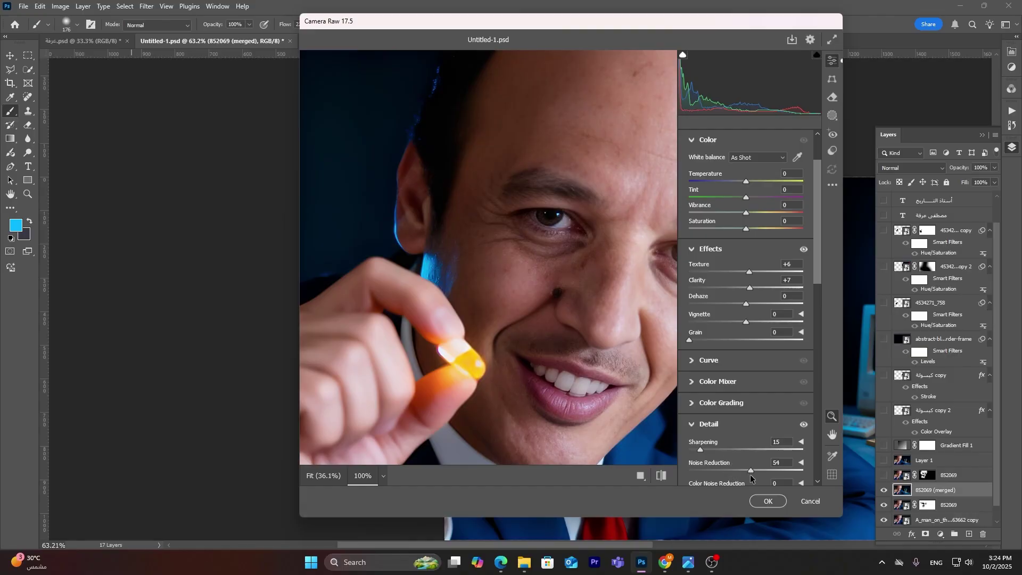
left_click(768, 501)
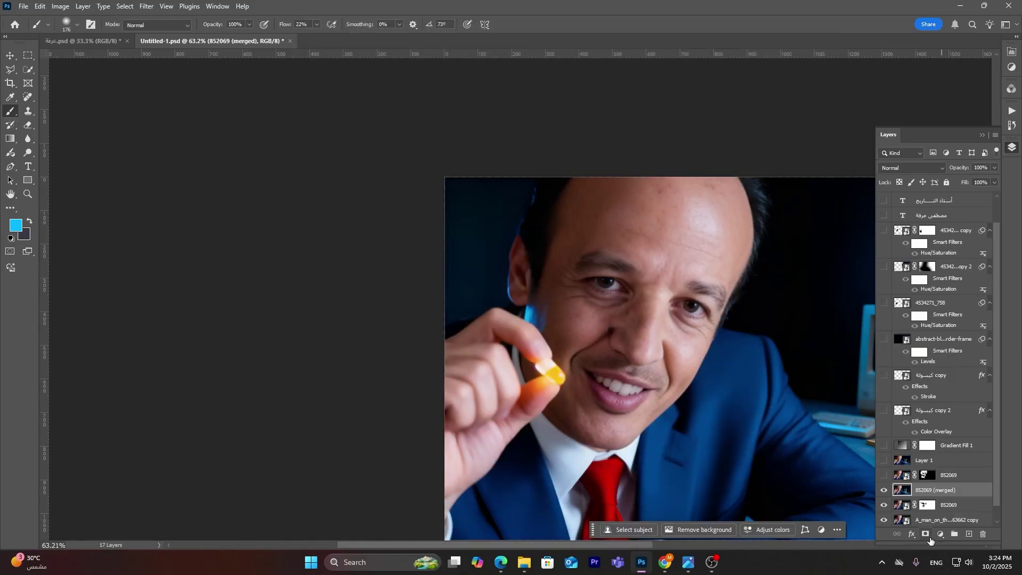
- Add a layer mask to the merged layer and invert it to black
left_click(928, 535)
scroll(612, 277, "up", 6)
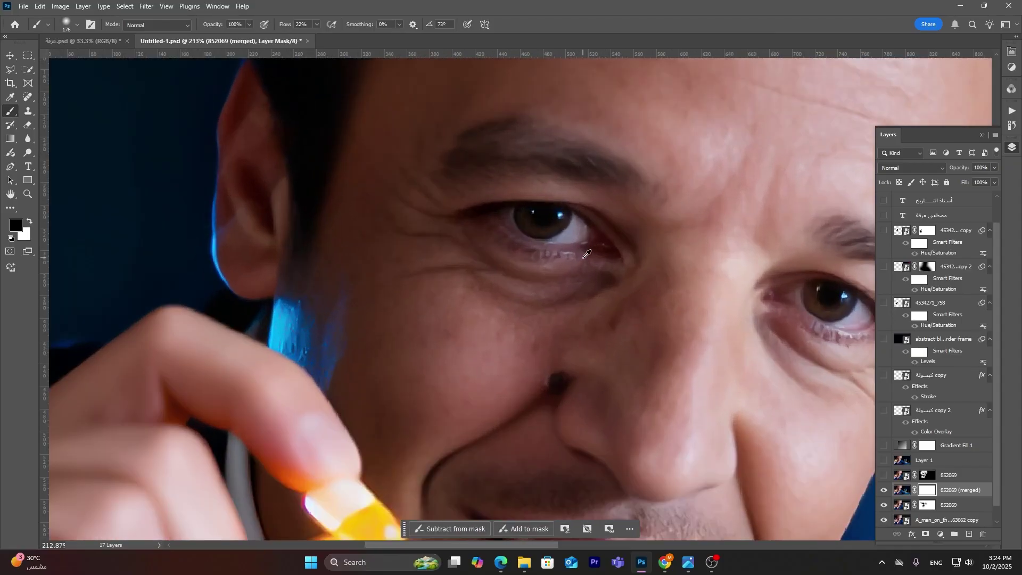
right_click(615, 295, "alt")
key("ctrl+i")
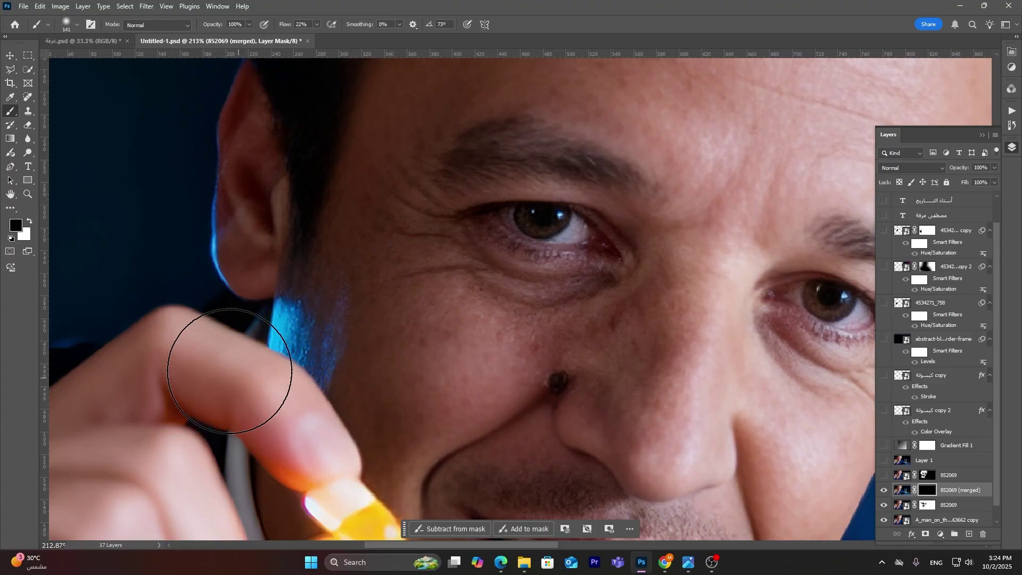
- Brush white on the merged layer's mask over the cheeks, nose, forehead and chin to reveal the smoothed skin
key("x")
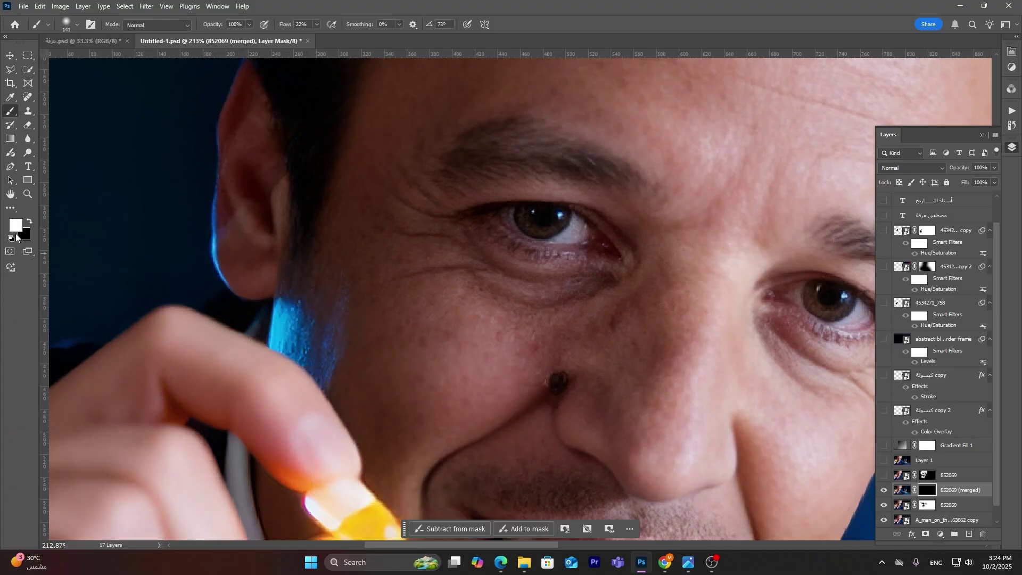
mouse_move(456, 356)
left_mouse_down()
mouse_move(390, 307)
mouse_move(433, 297)
mouse_move(479, 381)
mouse_move(708, 326)
mouse_move(667, 296)
mouse_move(673, 376)
left_mouse_up()
scroll(360, 303, "down", 3)
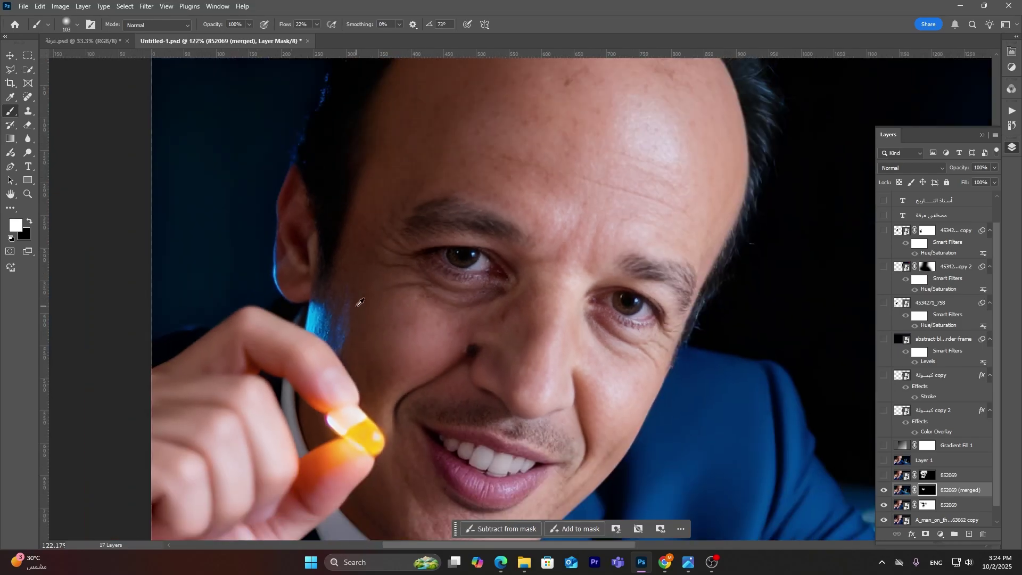
mouse_move(469, 155)
left_mouse_down()
mouse_move(519, 118)
mouse_move(605, 107)
left_mouse_up()
mouse_move(360, 229)
left_mouse_down()
mouse_move(330, 269)
mouse_move(543, 233)
mouse_move(525, 206)
mouse_move(669, 115)
left_mouse_up()
scroll(668, 115, "up", 1)
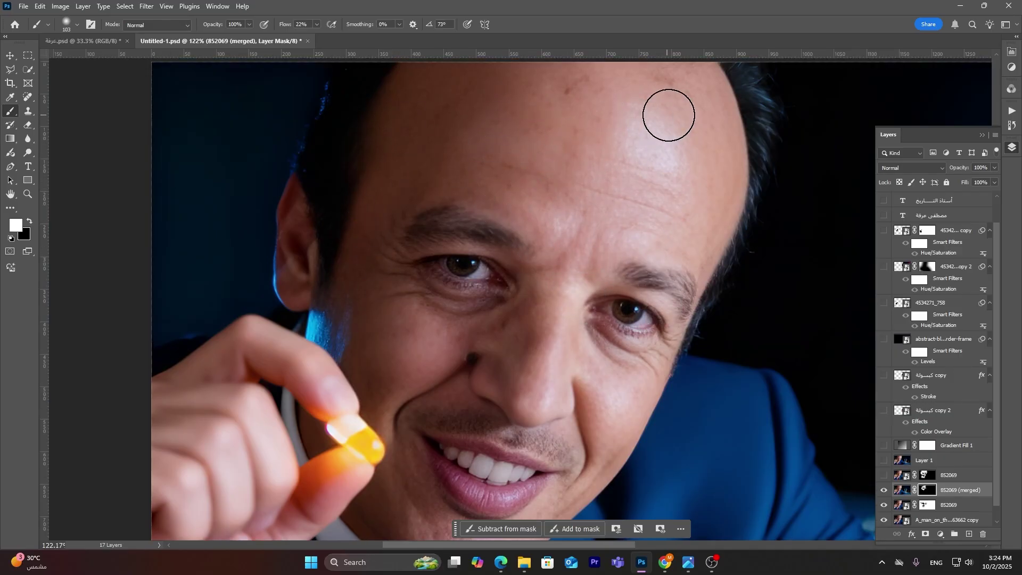
scroll(668, 115, "up", 3)
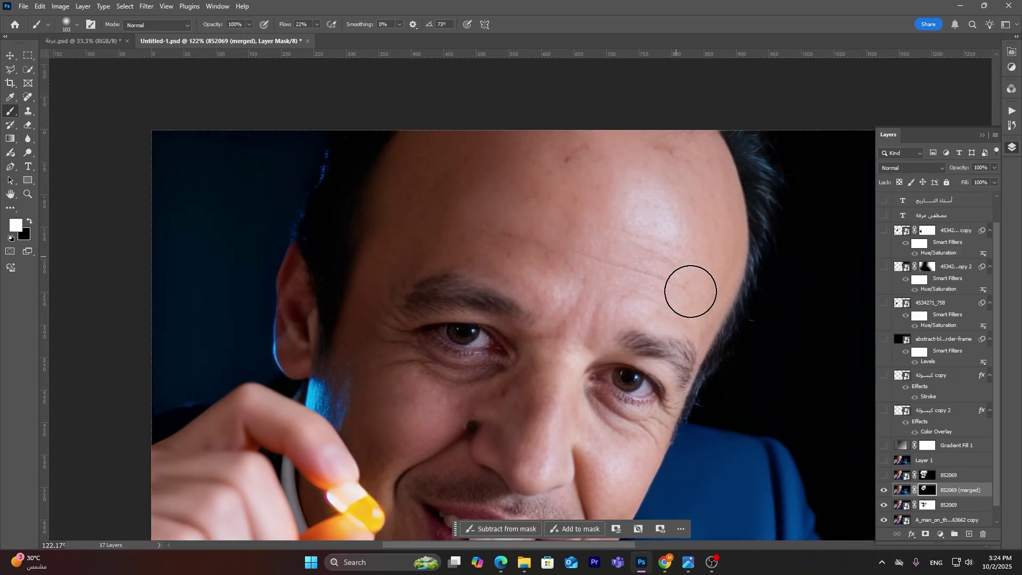
scroll(680, 361, "down", 5)
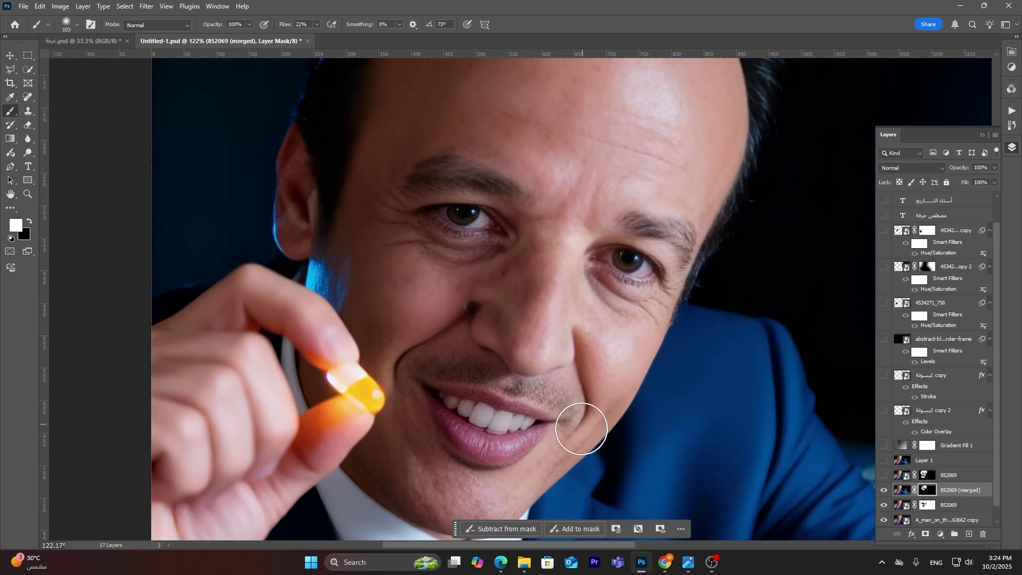
scroll(586, 353, "down", 2)
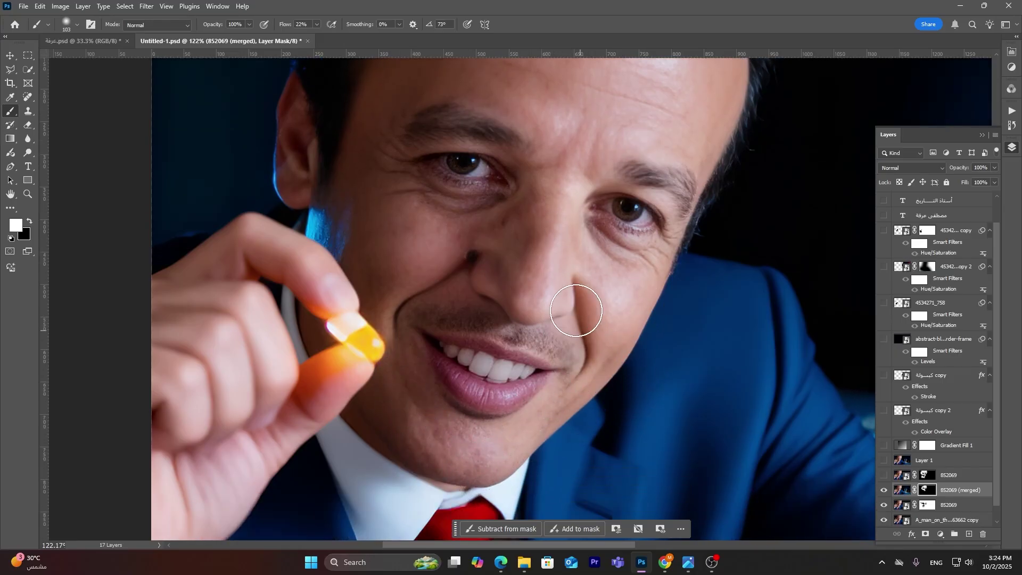
scroll(530, 233, "down", 1)
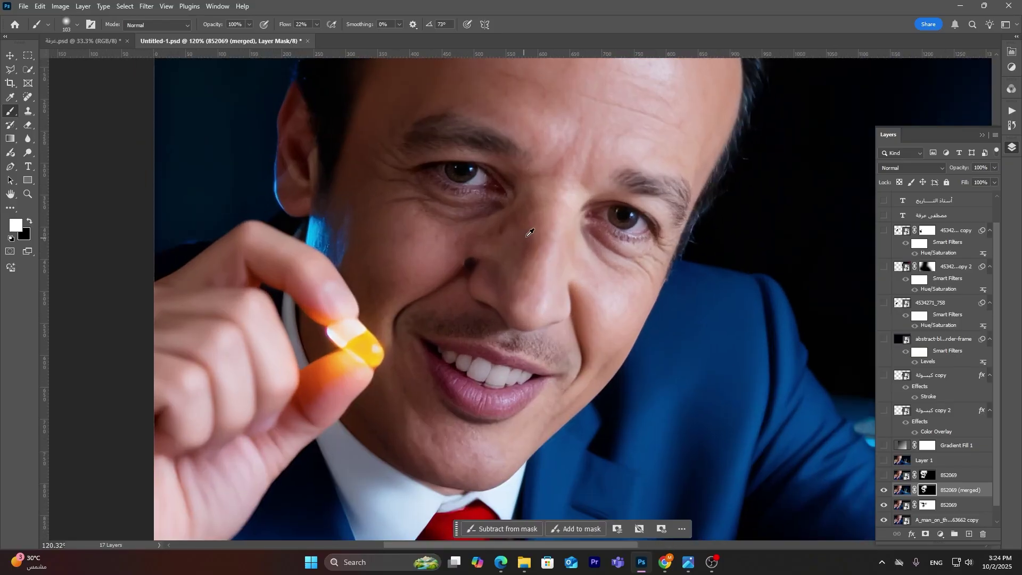
- Brush black over the eyebrows on the merged layer's mask and compare the face with that layer hidden and shown
key("x")
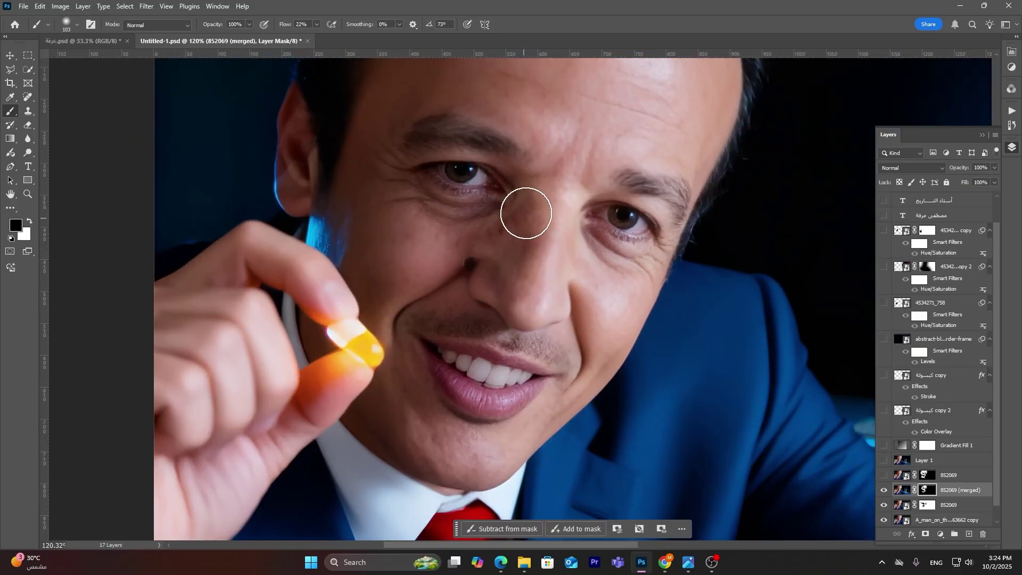
key("x")
scroll(522, 176, "up", 1)
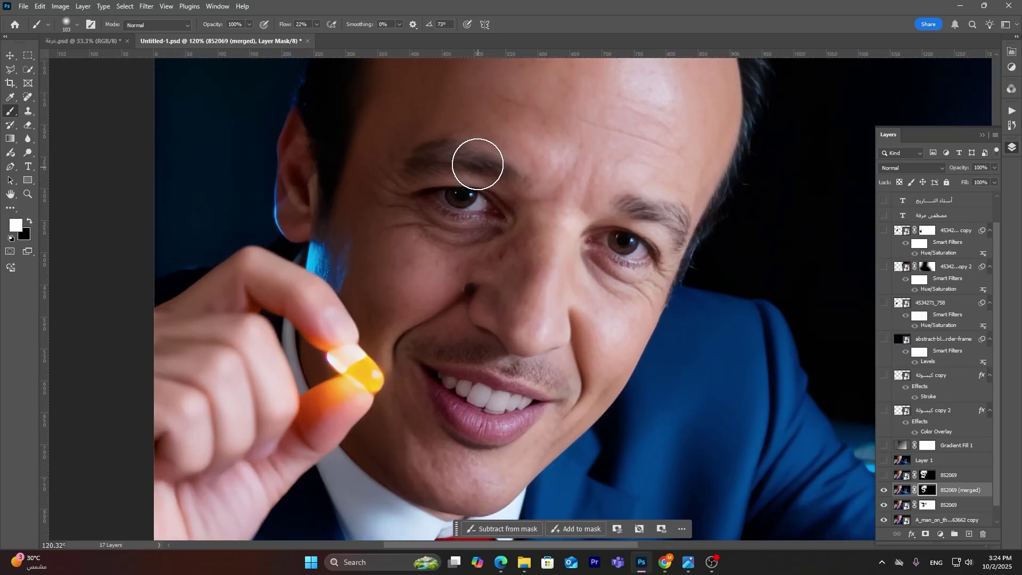
key("x")
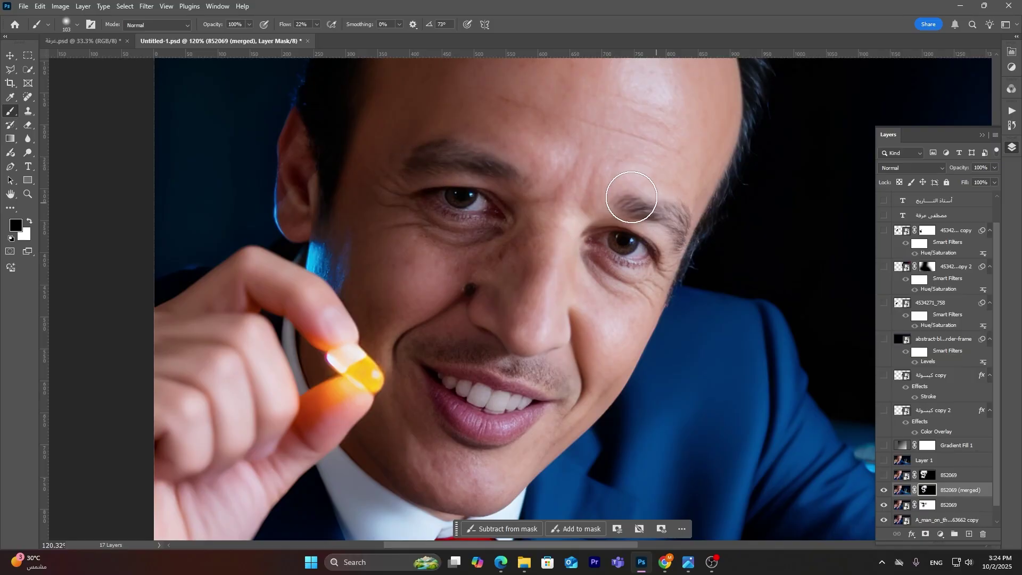
scroll(685, 247, "down", 3)
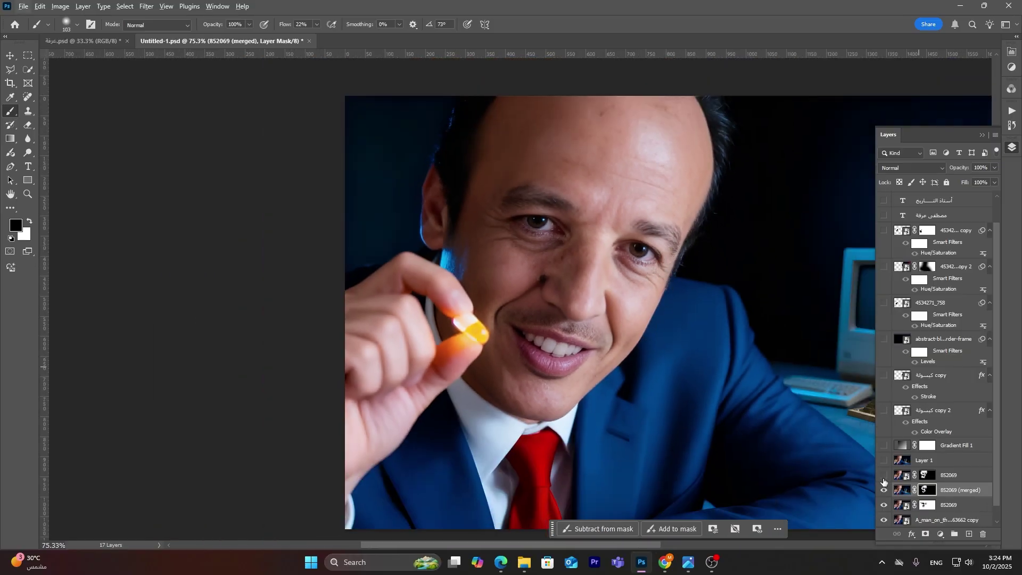
left_click(884, 490)
left_click(883, 490)
- Stamp the layers from A_man_on_th…63662 copy up to 852069 (merged) into a new merged layer
scroll(938, 507, "down", 1)
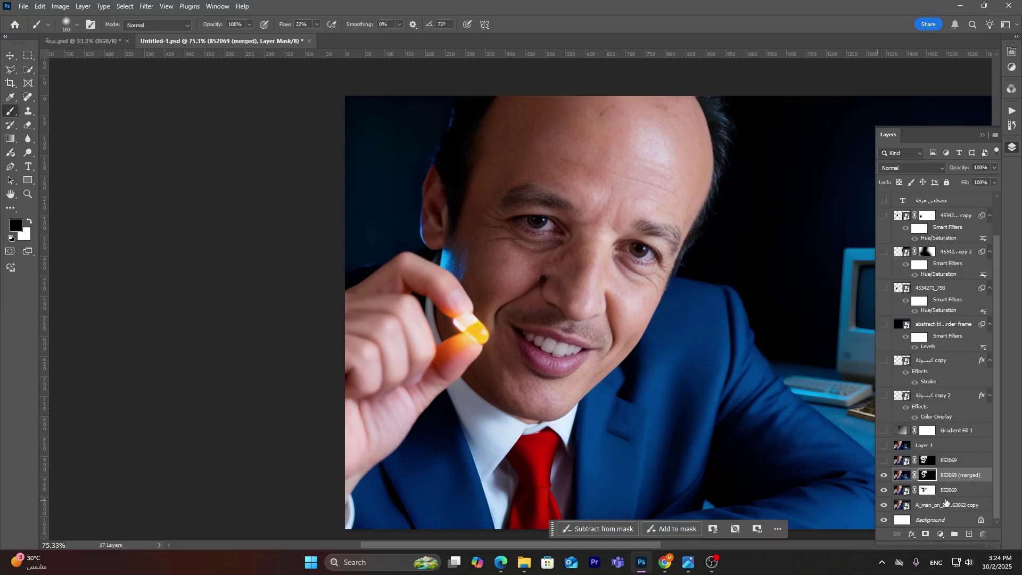
left_click(938, 510, "shift")
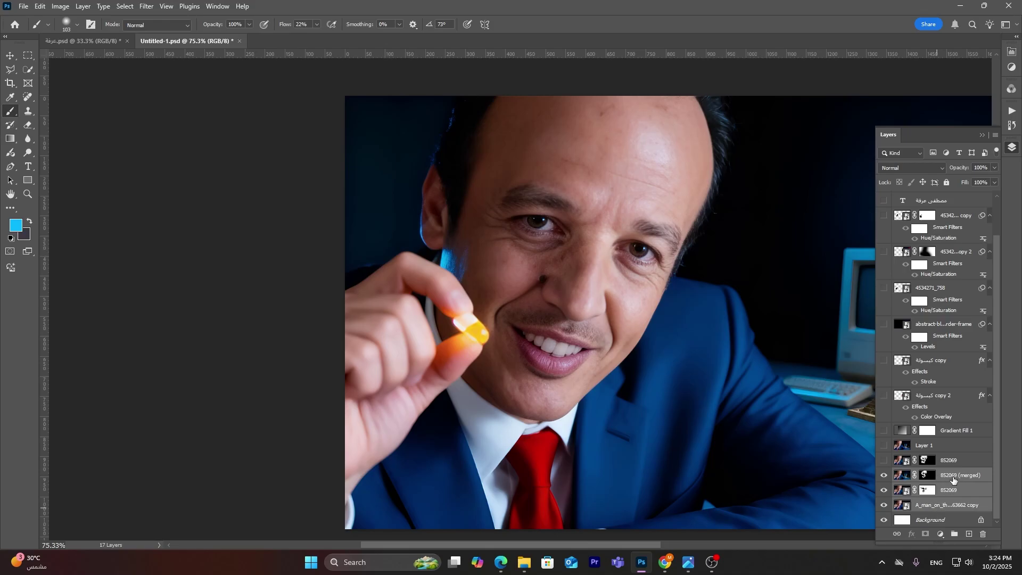
key("ctrl+alt+e")
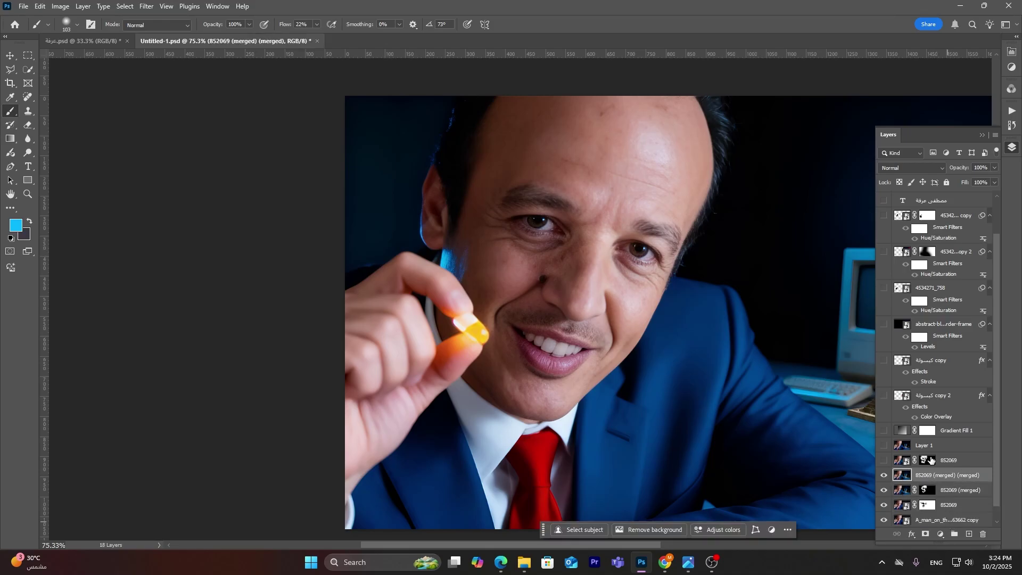
- Remove the dark spots on the upper forehead of the newly merged layer with a 42 px Spot Healing Brush
left_click(22, 98)
scroll(576, 236, "up", 5)
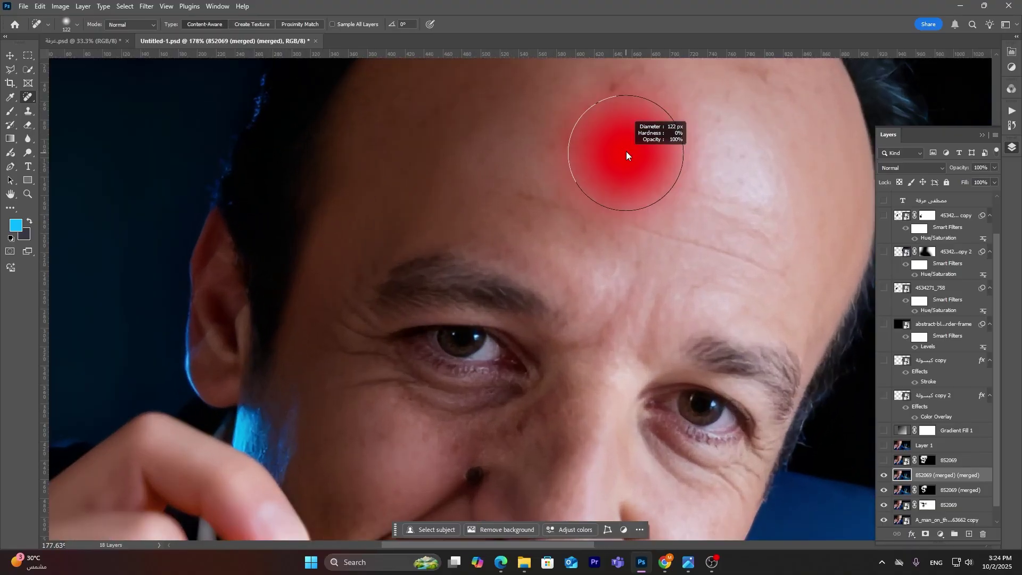
scroll(618, 121, "up", 2)
left_click_drag(591, 133, 660, 97)
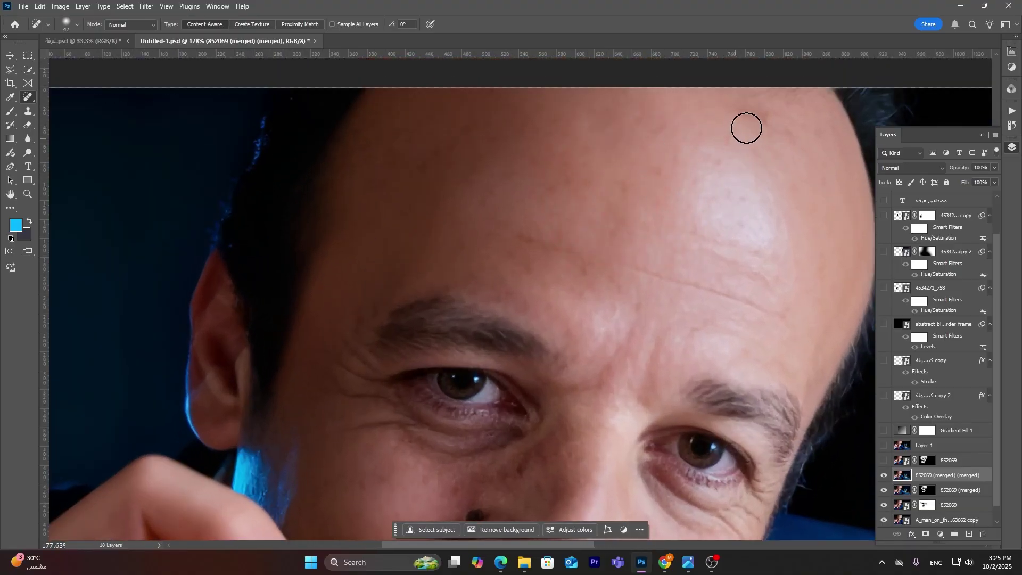
mouse_move(747, 128)
left_mouse_down()
mouse_move(773, 114)
mouse_move(794, 139)
left_mouse_up()
left_click_drag(719, 112, 701, 103)
scroll(525, 225, "down", 4)
scroll(565, 342, "up", 4)
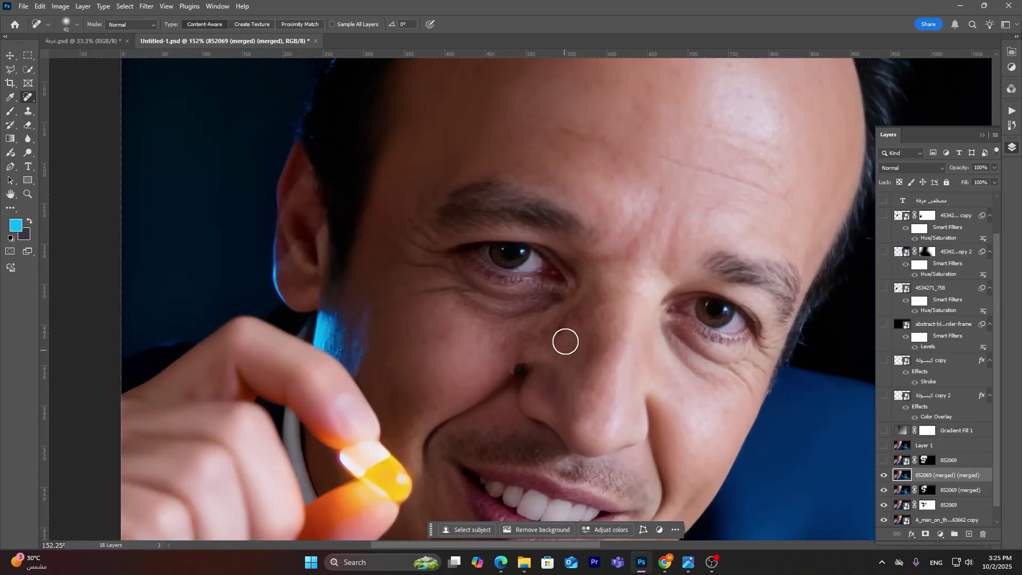
- Heal the blemishes beside the nose bridge and above the mole, enlarging the Spot Healing Brush for the cheek
mouse_move(566, 341)
left_mouse_down()
mouse_move(550, 327)
mouse_move(511, 344)
left_mouse_up()
scroll(601, 346, "up", 2)
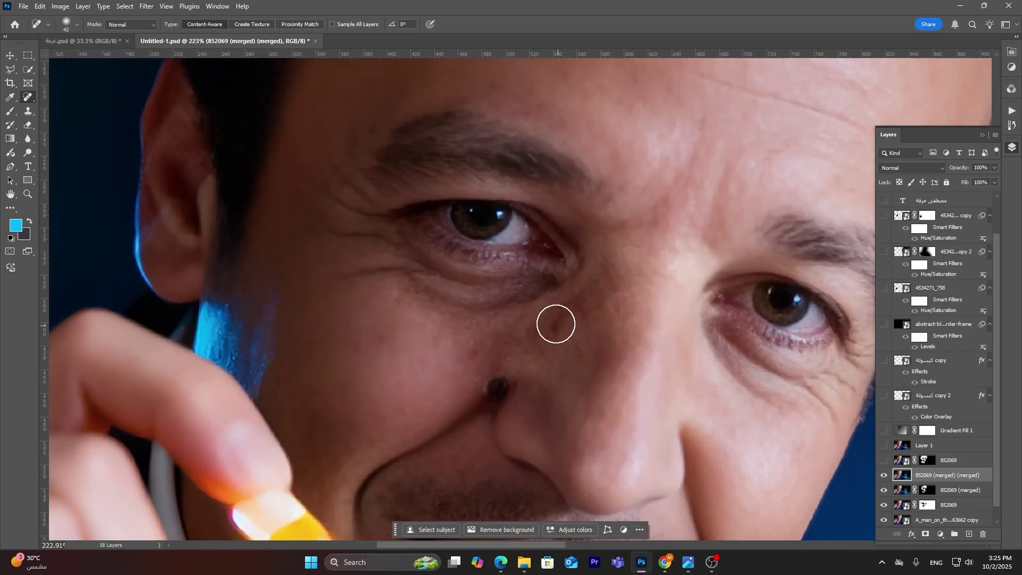
mouse_move(555, 324)
left_mouse_down()
mouse_move(607, 293)
mouse_move(605, 267)
left_mouse_up()
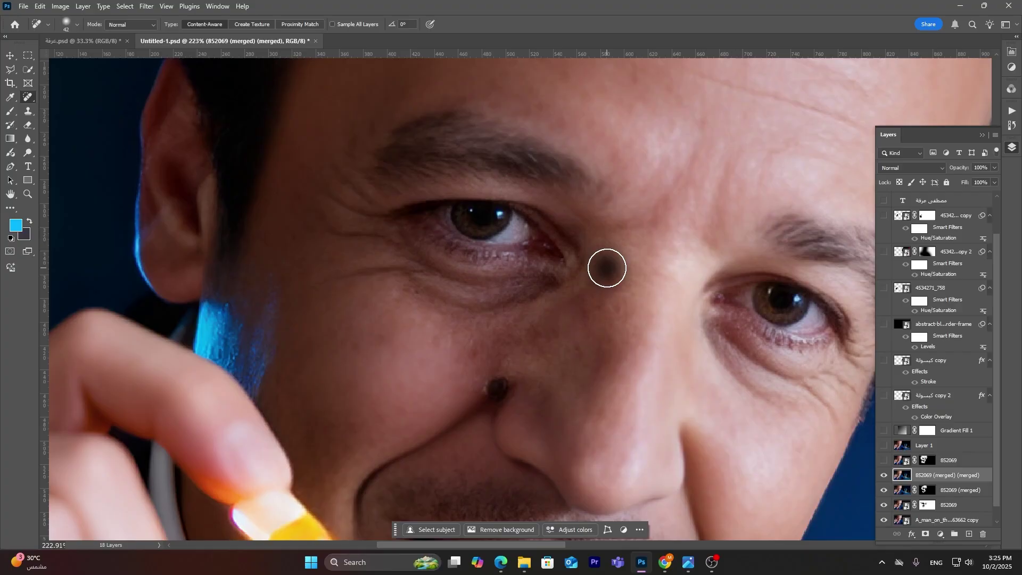
right_click(475, 359, "alt")
left_click_drag(482, 354, 509, 358)
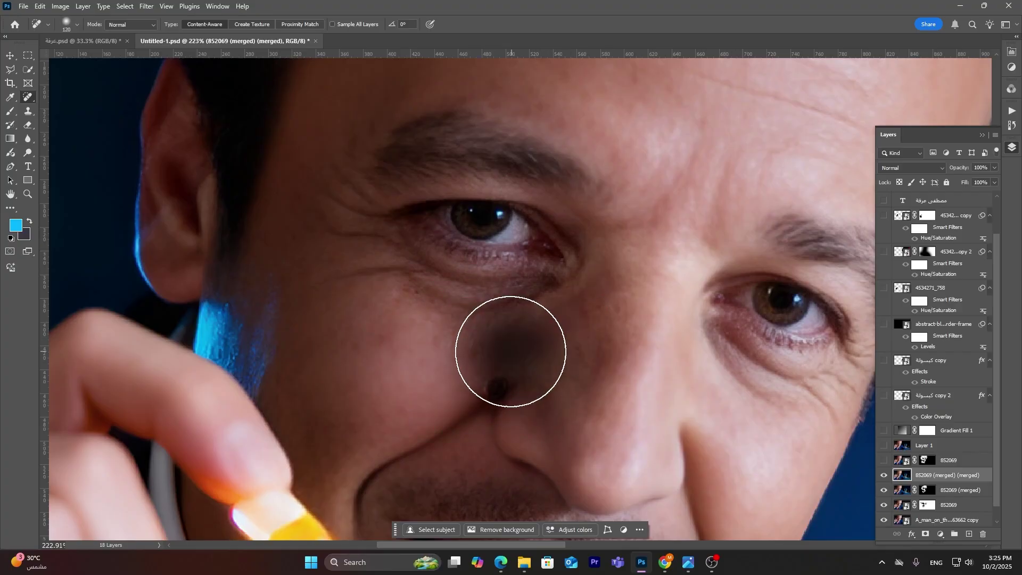
left_click(480, 331)
- Heal the remaining spots on the forehead and between the eyebrows with a 40 px Spot Healing Brush
scroll(341, 304, "down", 3)
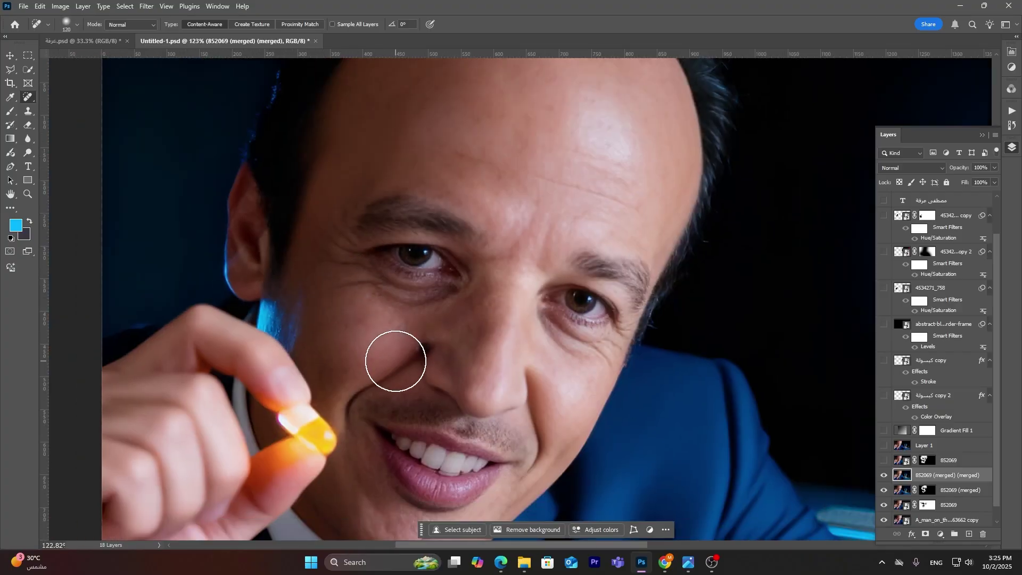
right_click(405, 337, "alt")
scroll(541, 393, "down", 3)
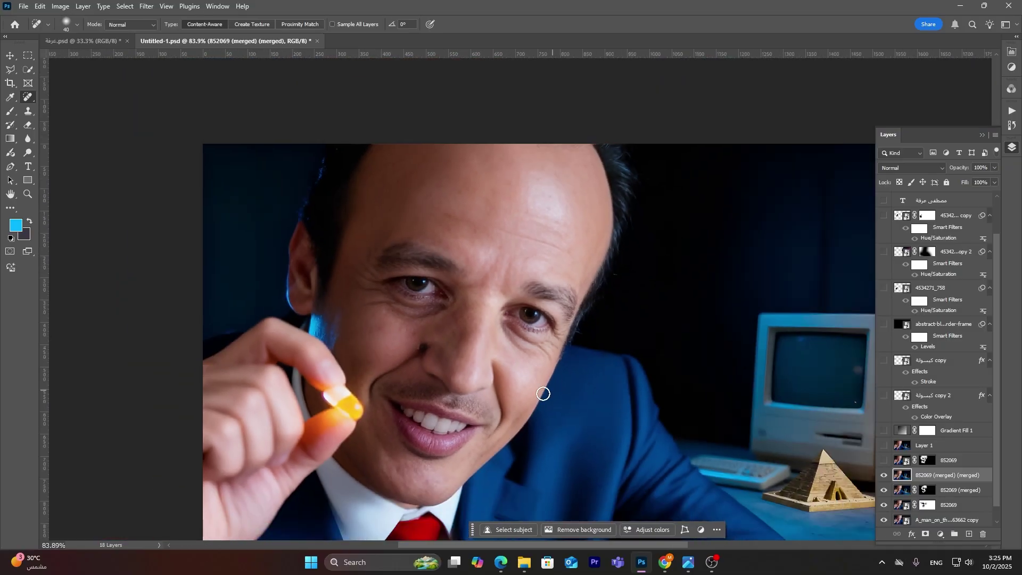
scroll(401, 497, "up", 3)
scroll(402, 497, "up", 2)
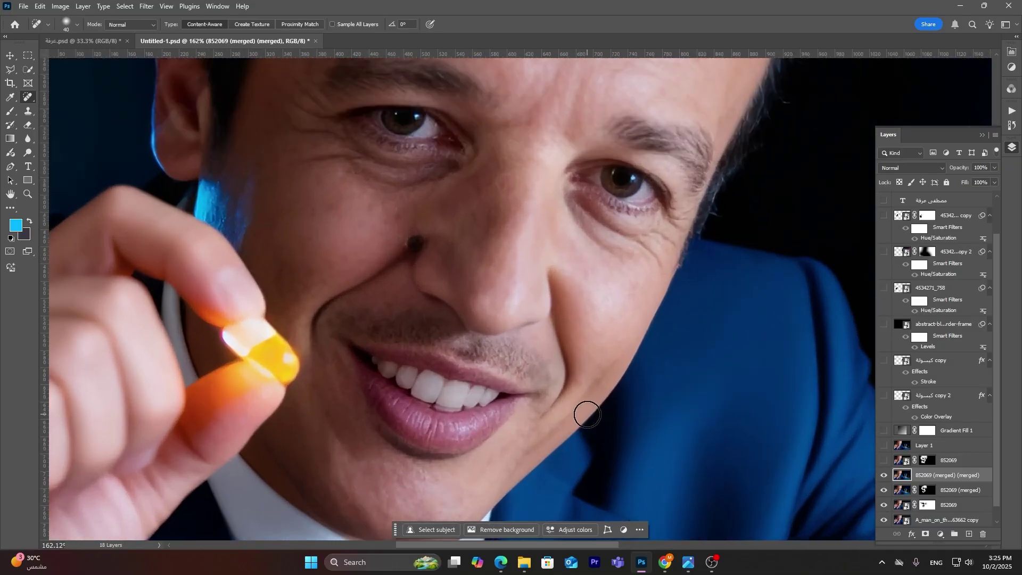
scroll(588, 415, "down", 3)
scroll(387, 285, "up", 2)
scroll(399, 264, "up", 2)
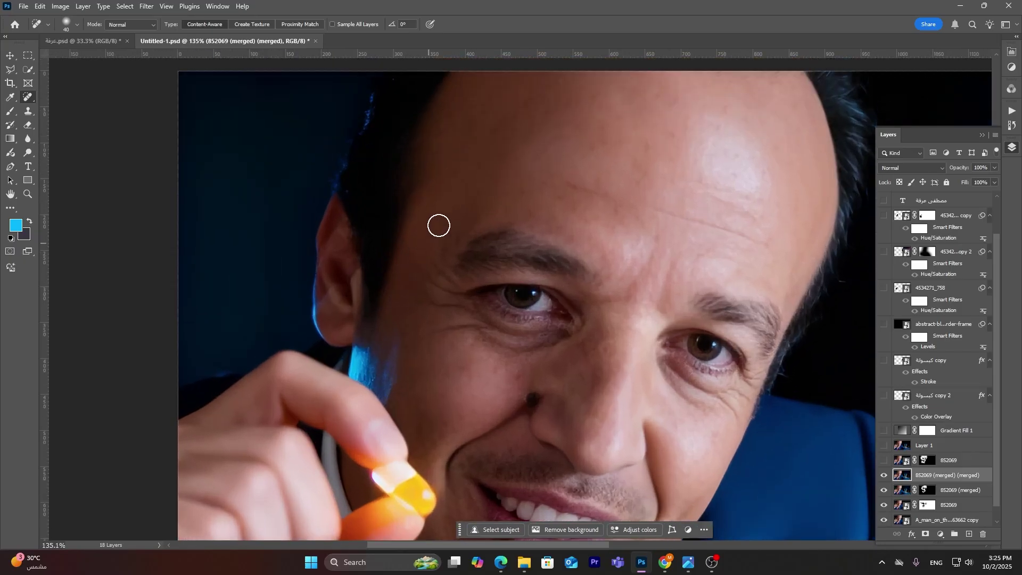
left_click(672, 174)
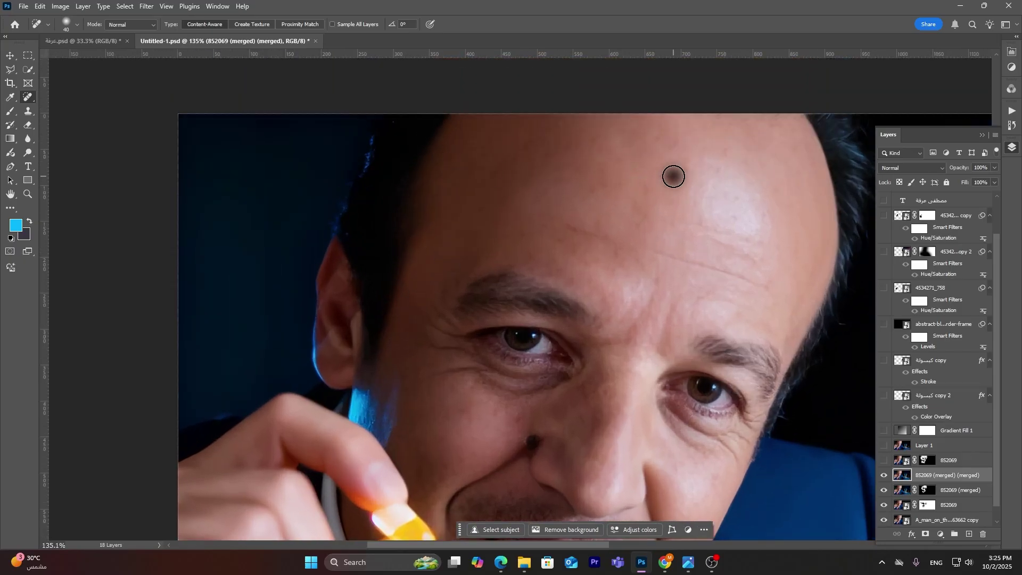
left_click(729, 154)
left_click(677, 135)
left_click(683, 309)
left_click(619, 344)
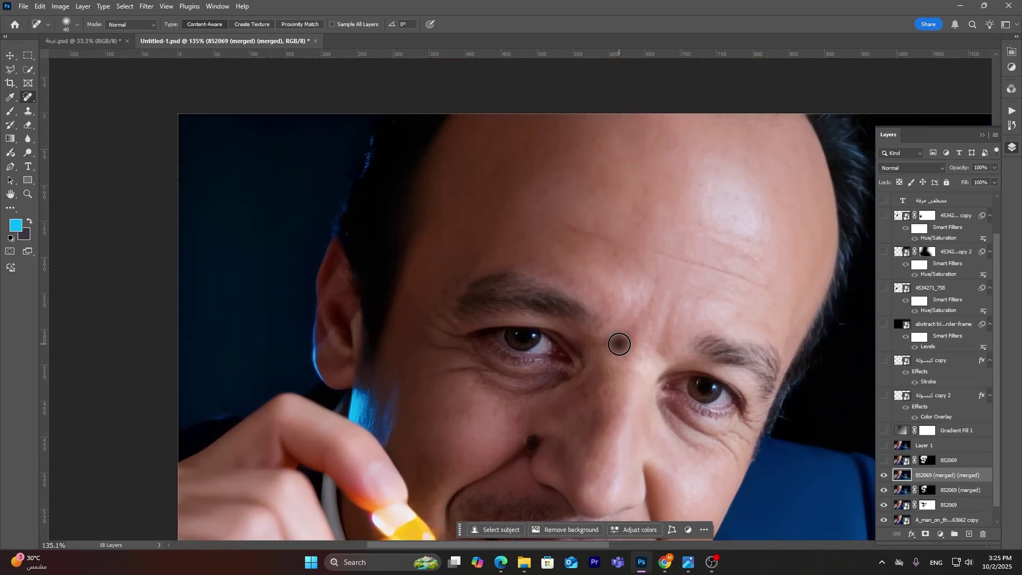
- Show the masked 852069 layer and Layer 1 above the retouched layer, toggling Layer 1 to compare the colouring
scroll(608, 324, "down", 3)
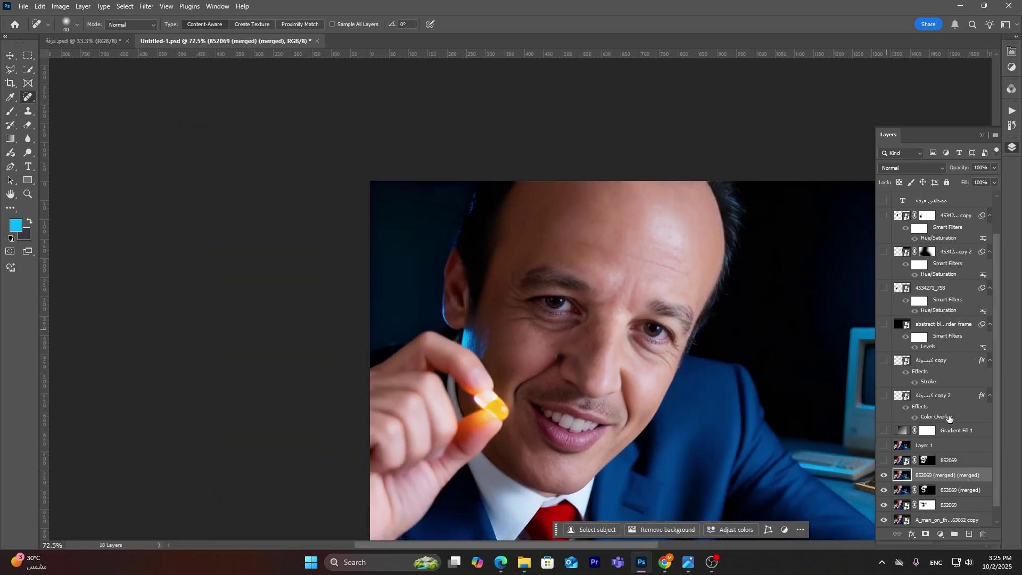
left_click(886, 449)
left_click(886, 449)
left_click(886, 448)
left_click(887, 449)
left_click(886, 448)
left_click(886, 449)
left_click(886, 449)
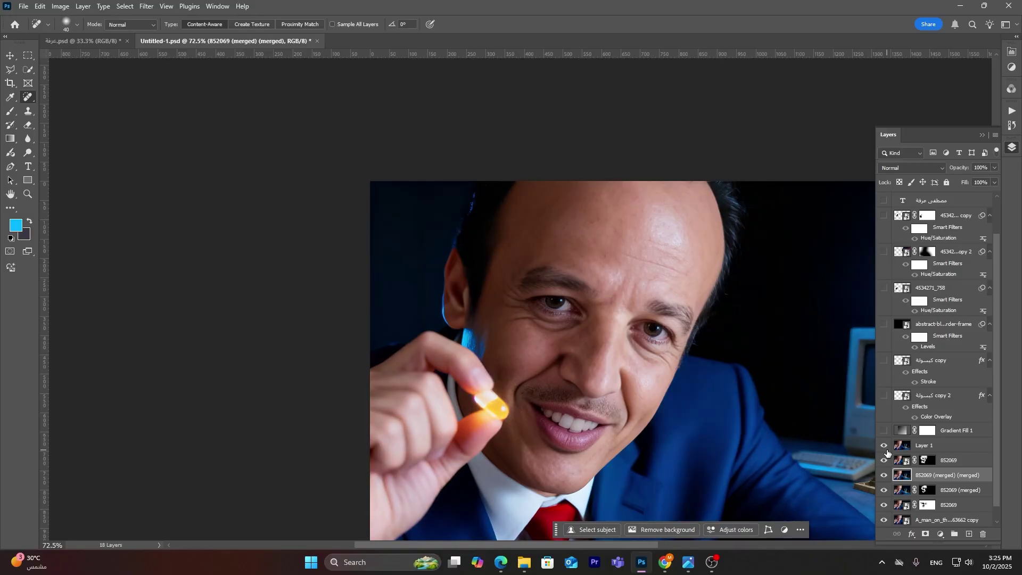
left_click(886, 449)
left_click(886, 448)
- Compare the whole scene with the Gradient Fill 1 layer shown and hidden
scroll(860, 444, "down", 5)
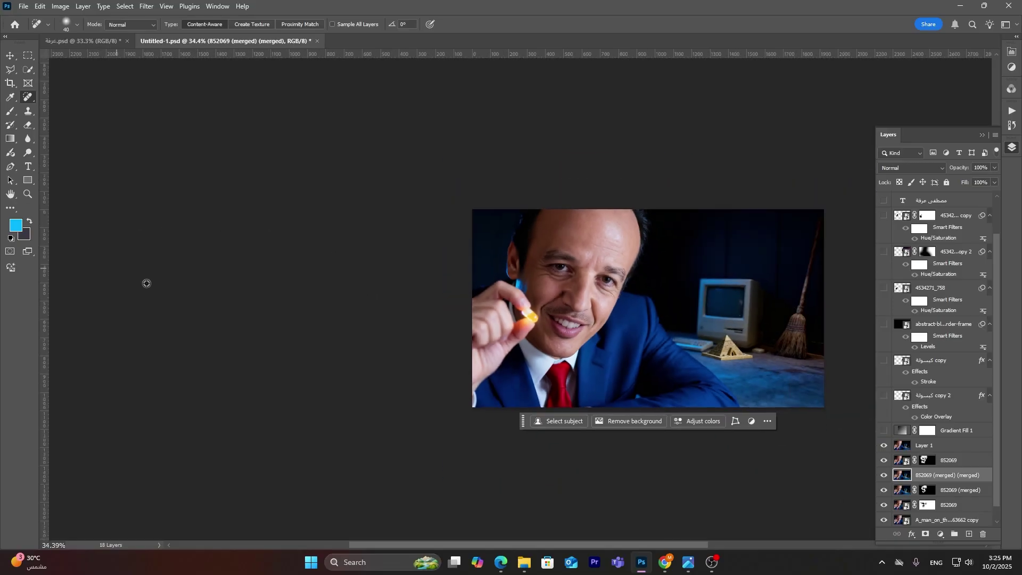
scroll(523, 298, "up", 2)
left_click(4, 60)
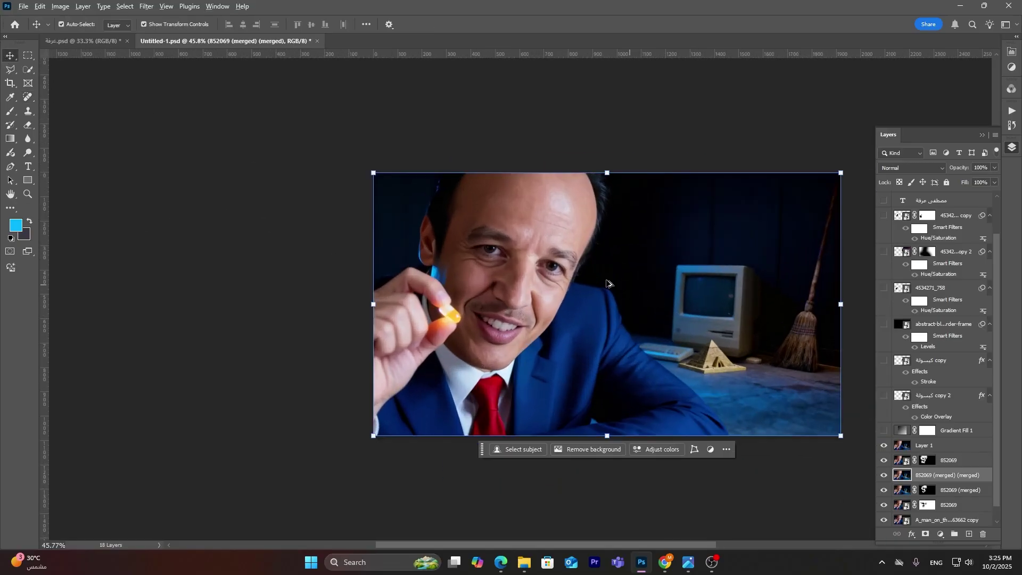
scroll(607, 284, "down", 2)
scroll(780, 356, "up", 4)
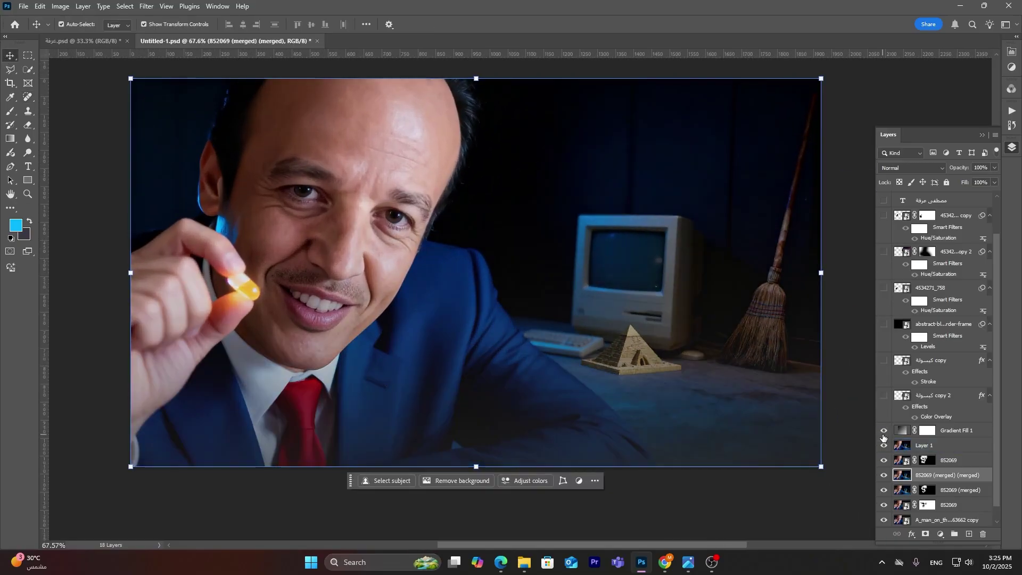
left_click(884, 431)
left_click(884, 431)
left_click(885, 430)
left_click(884, 431)
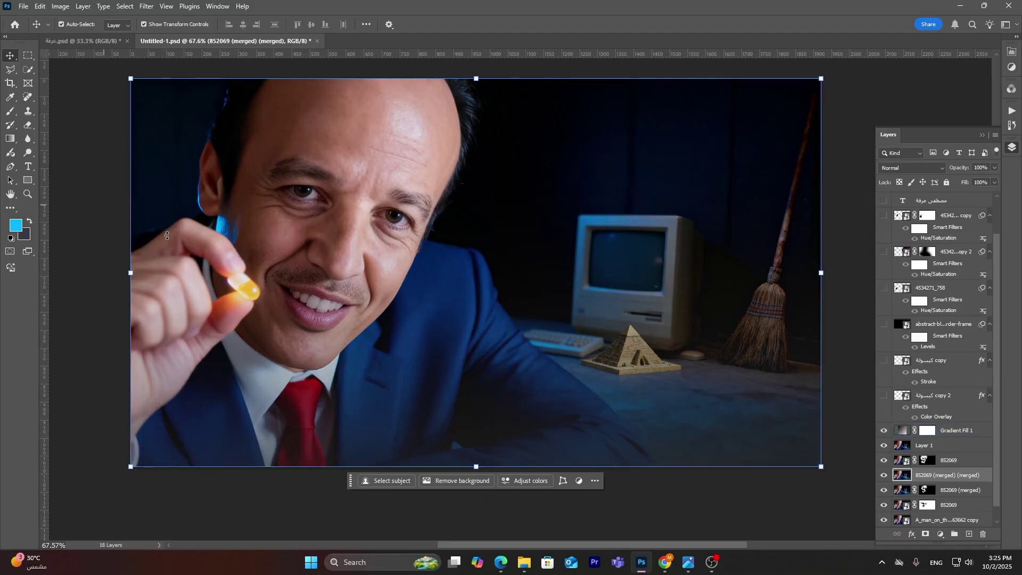
left_click(885, 430)
- Select Layer 1 as the base for a gradient and set the foreground colour to dark grey #2a2a2a
left_click(938, 446)
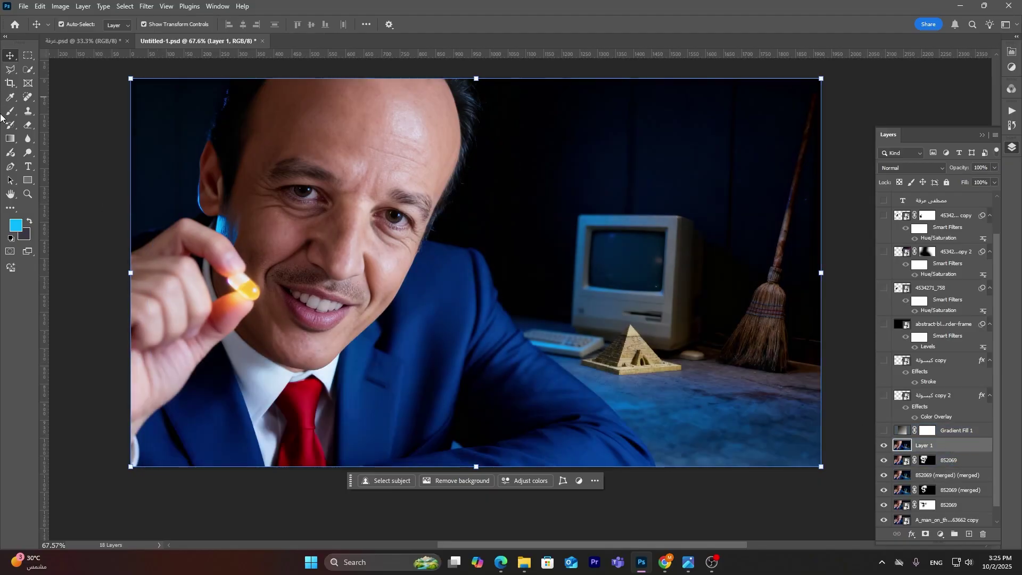
left_click(7, 141)
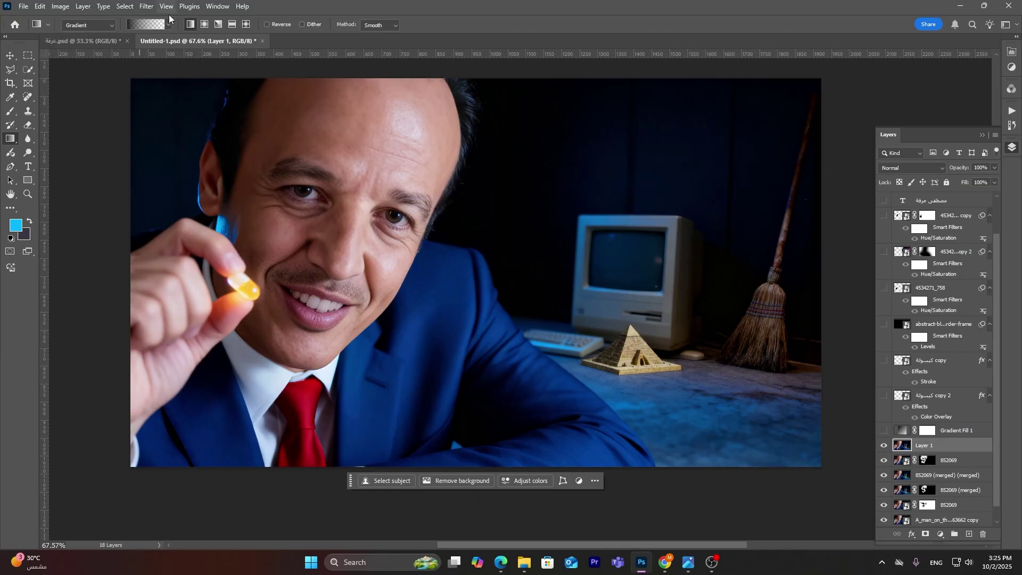
left_click(18, 224)
left_click(114, 487)
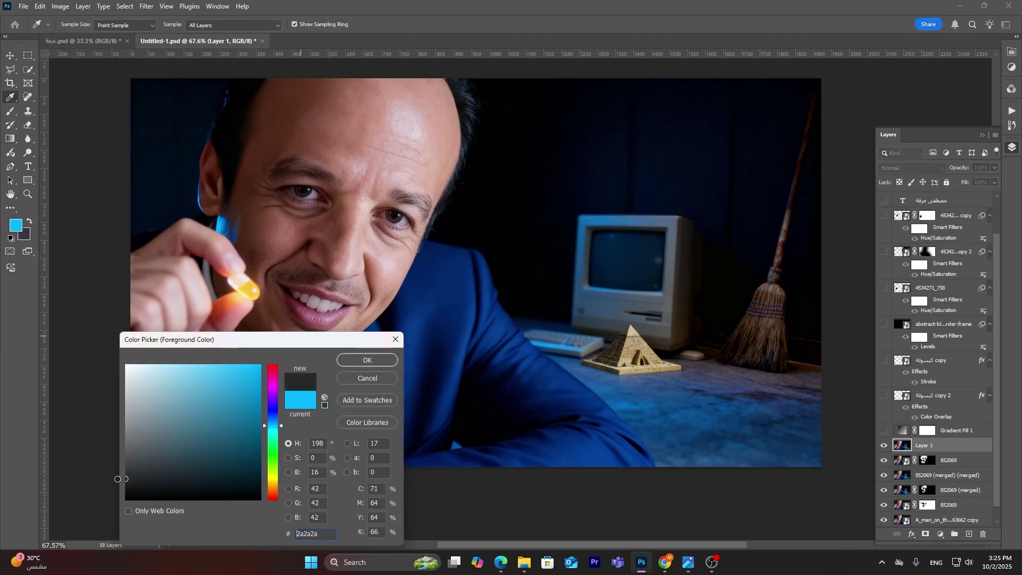
left_click_drag(114, 487, 126, 479)
left_click(367, 361)
- Try a dark-to-transparent linear gradient from below the canvas up to the computer, and show Gradient Fill 1 in its place
left_click(145, 25)
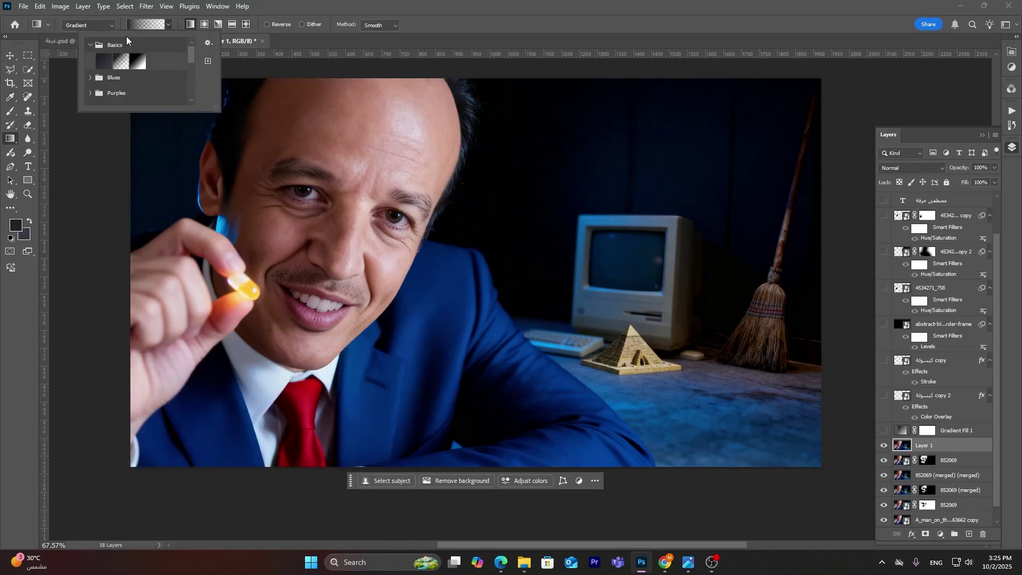
left_click_drag(655, 481, 647, 221)
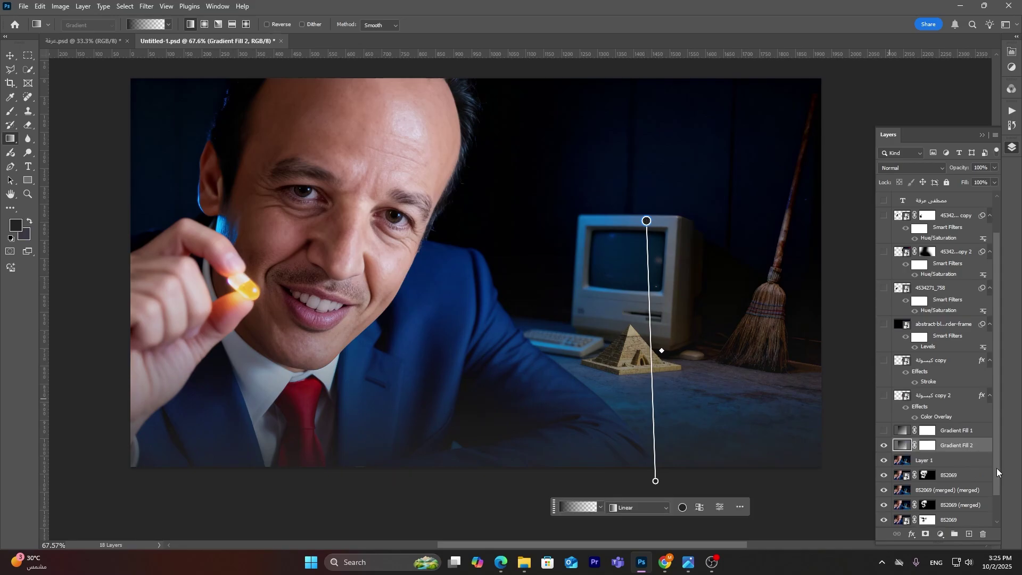
key("Escape")
left_click(884, 430)
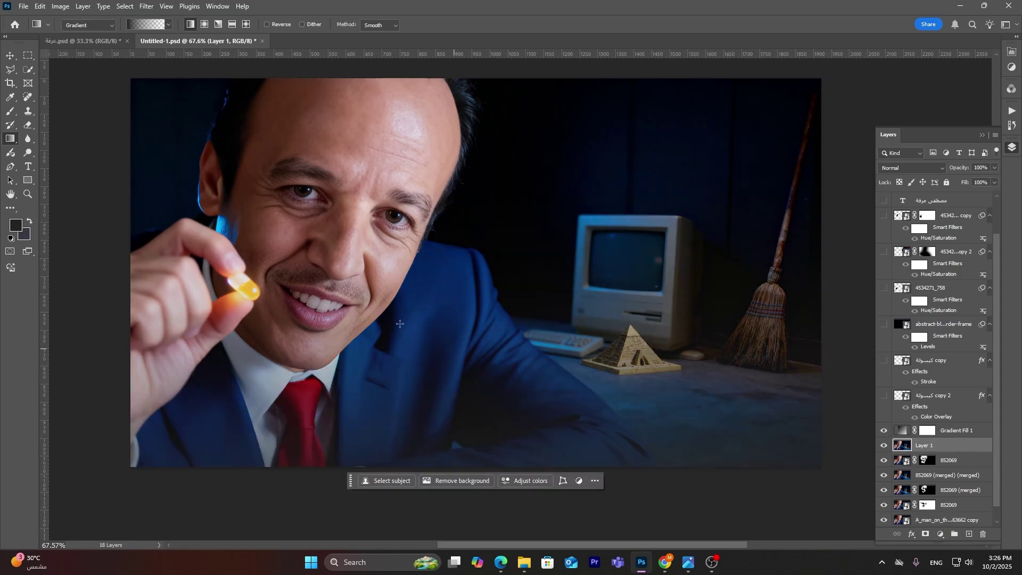
- Preview the finished title artwork by showing and hiding the كبسولة copy 2 and كبسولة copy layers
left_click(884, 396)
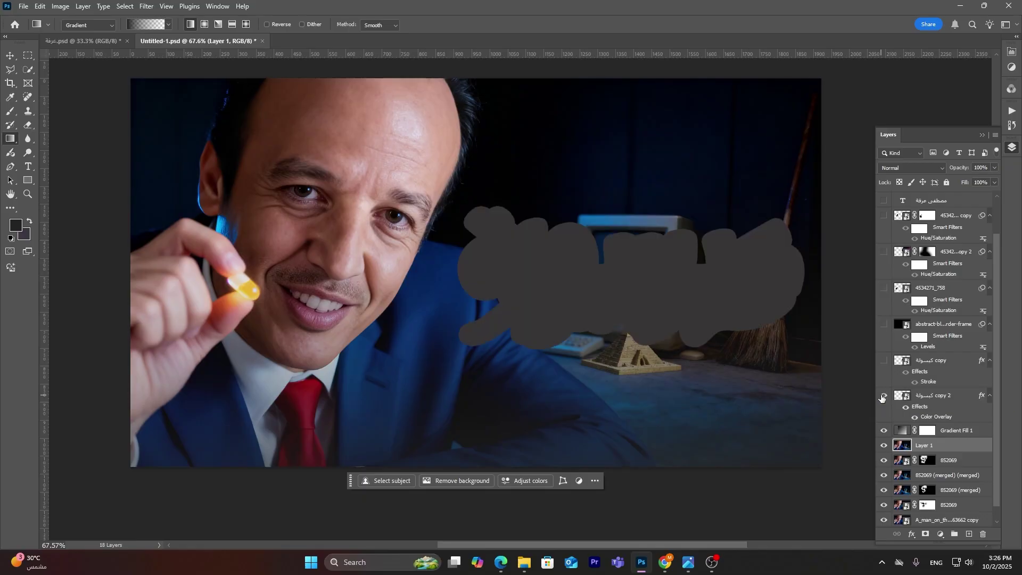
left_click(885, 361)
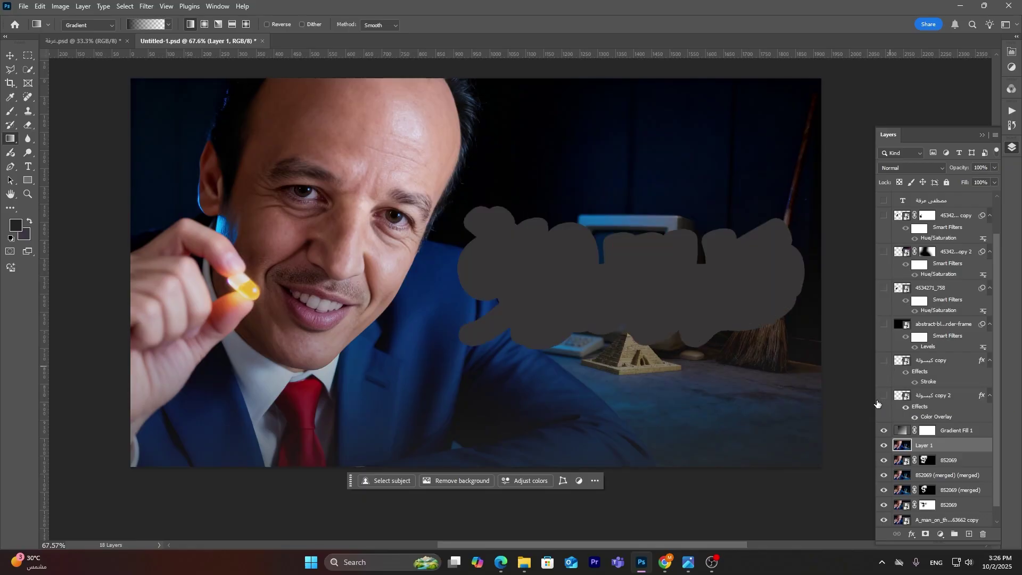
left_click(884, 361)
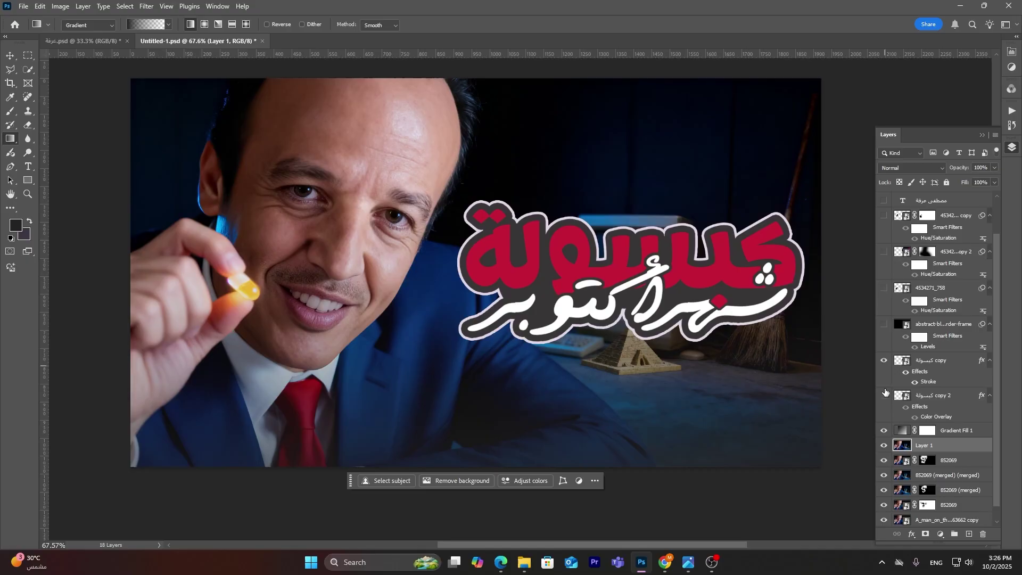
left_click(885, 361)
- Add a new layer above Gradient Fill 1 and start a white text on it over the computer
left_click(970, 432)
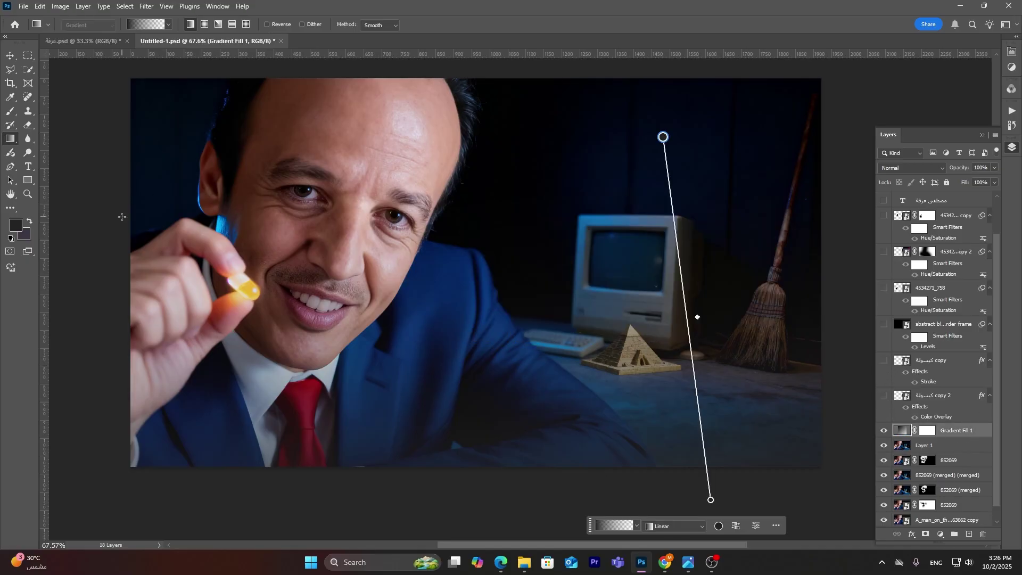
left_click(970, 534)
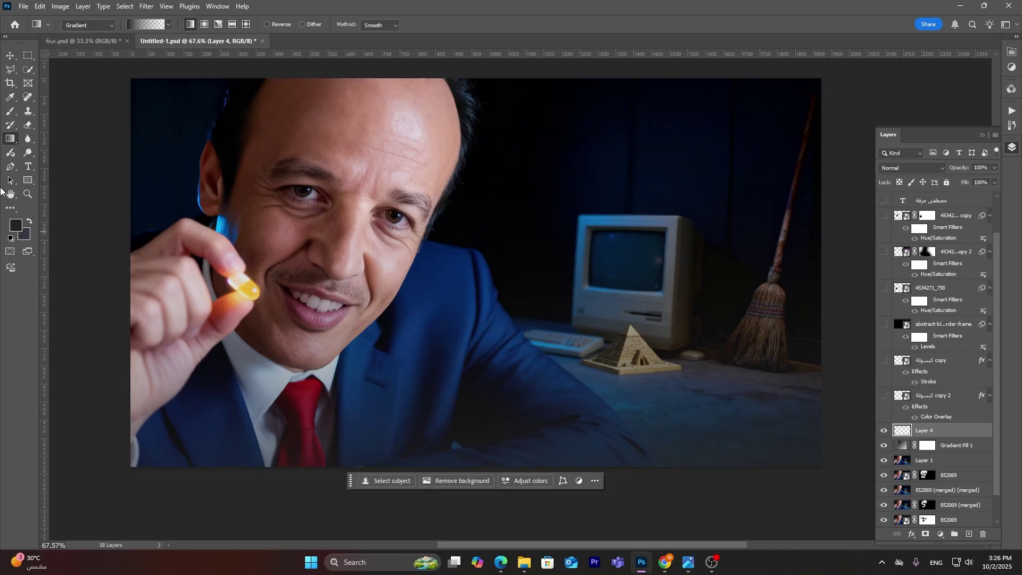
left_click(28, 167)
left_click(714, 254)
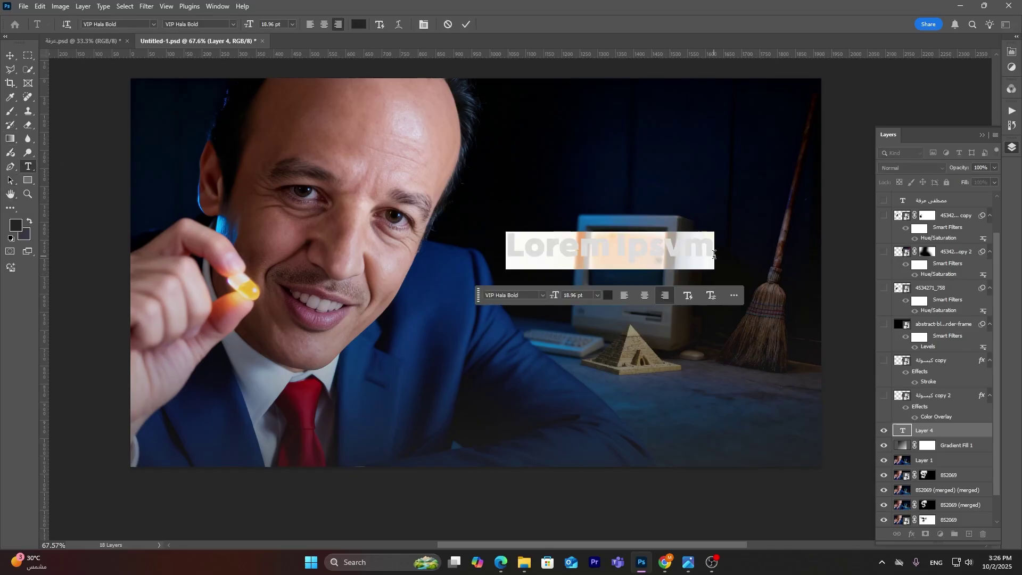
type("ف")
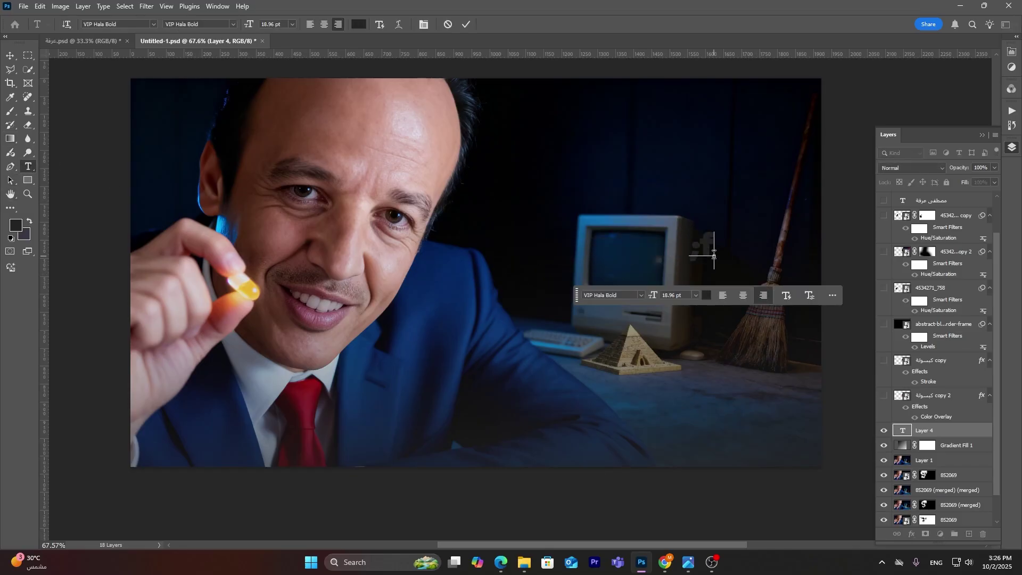
key("ctrl+z")
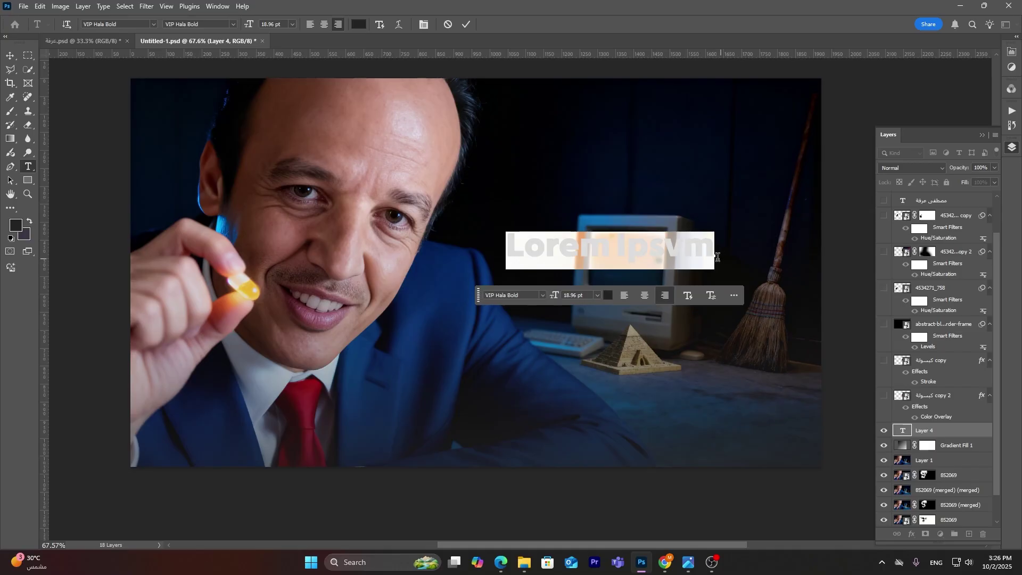
left_click(609, 297)
left_click_drag(140, 464, 114, 356)
left_click(380, 364)
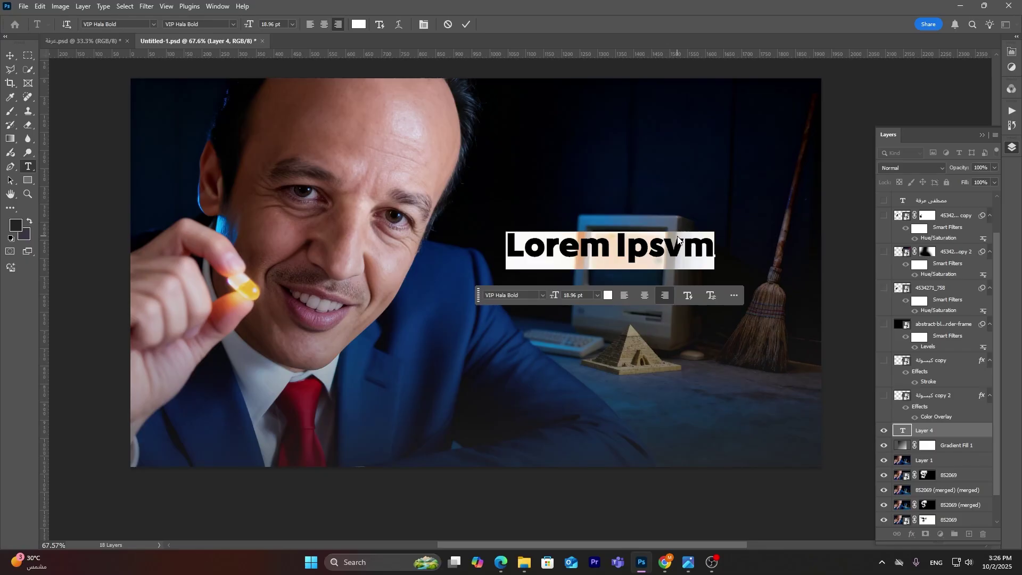
- Replace the placeholder text with كبسولة and set its font to MolsaqArabic-ExtraBold
key("BackSpace")
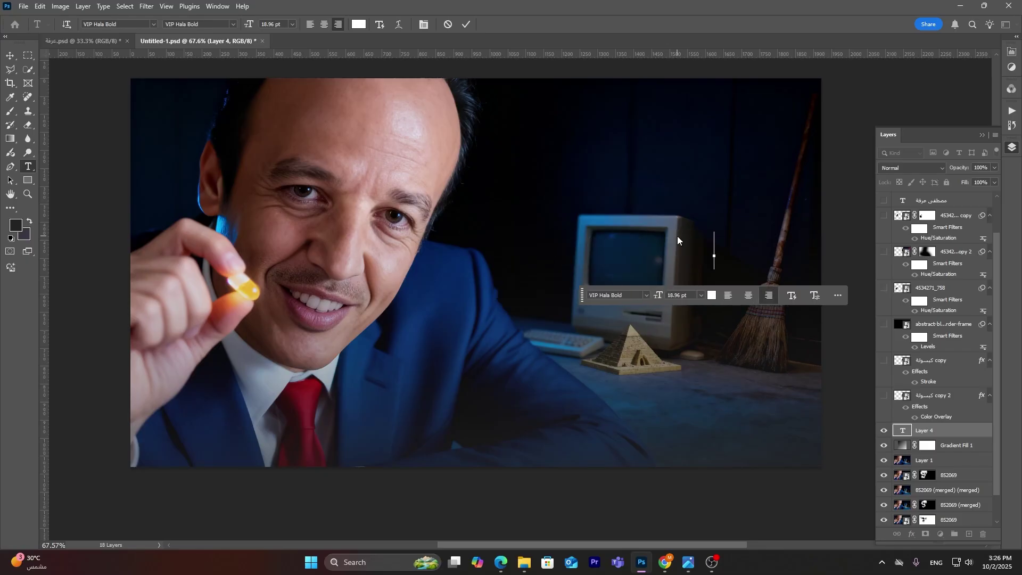
key("alt+shift")
type("كبسولة")
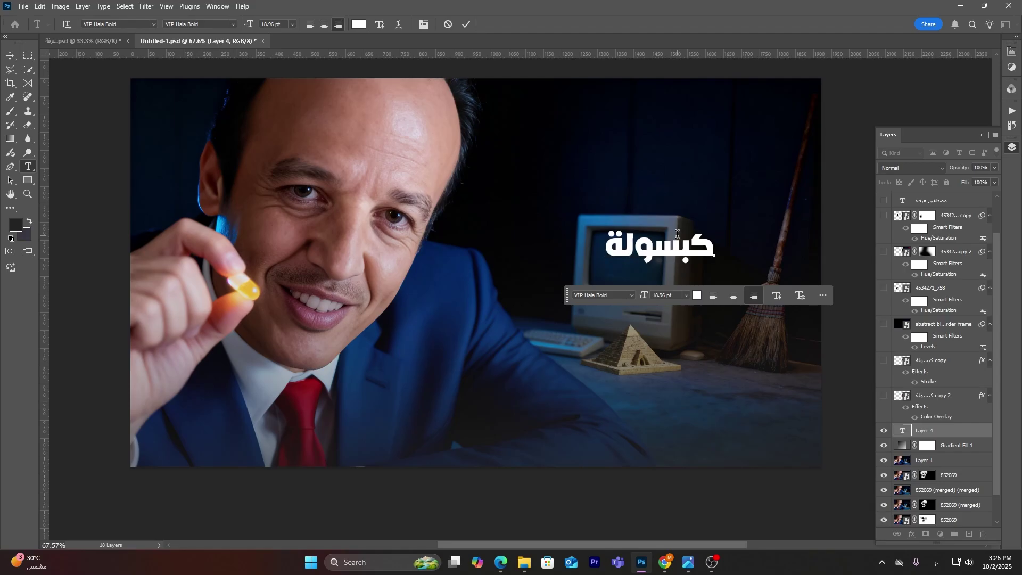
key("ctrl+a")
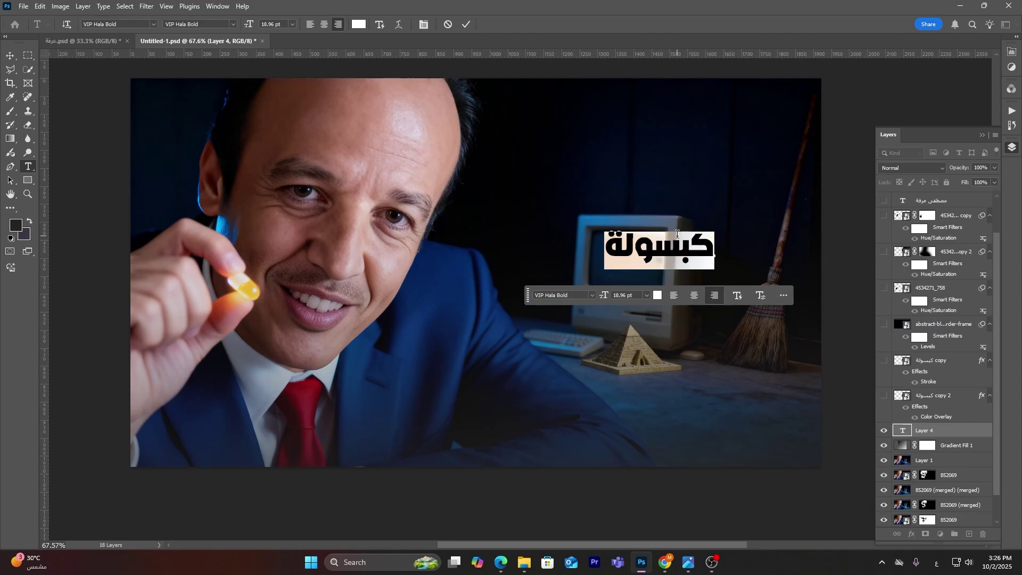
left_click(147, 23)
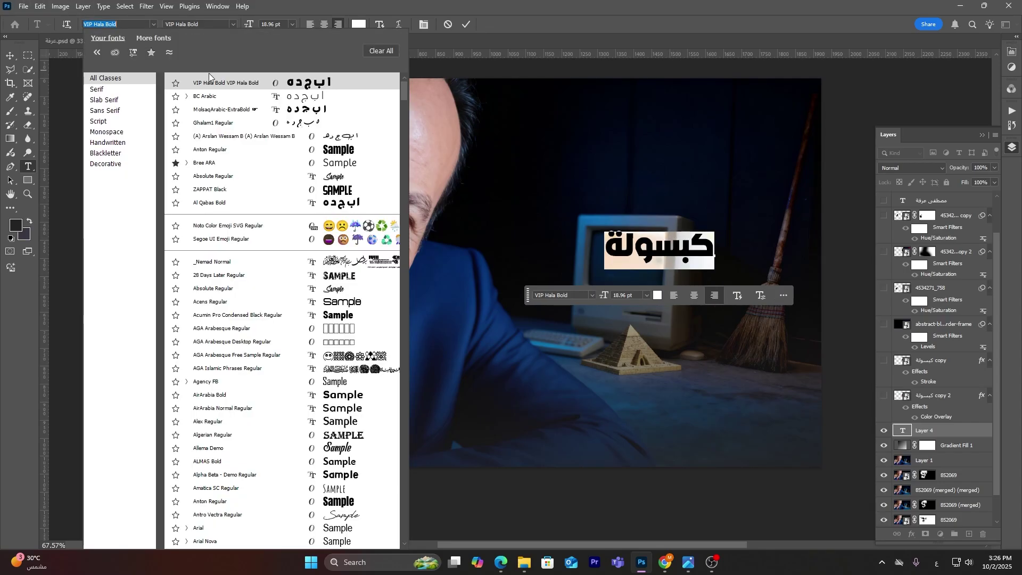
left_click(258, 109)
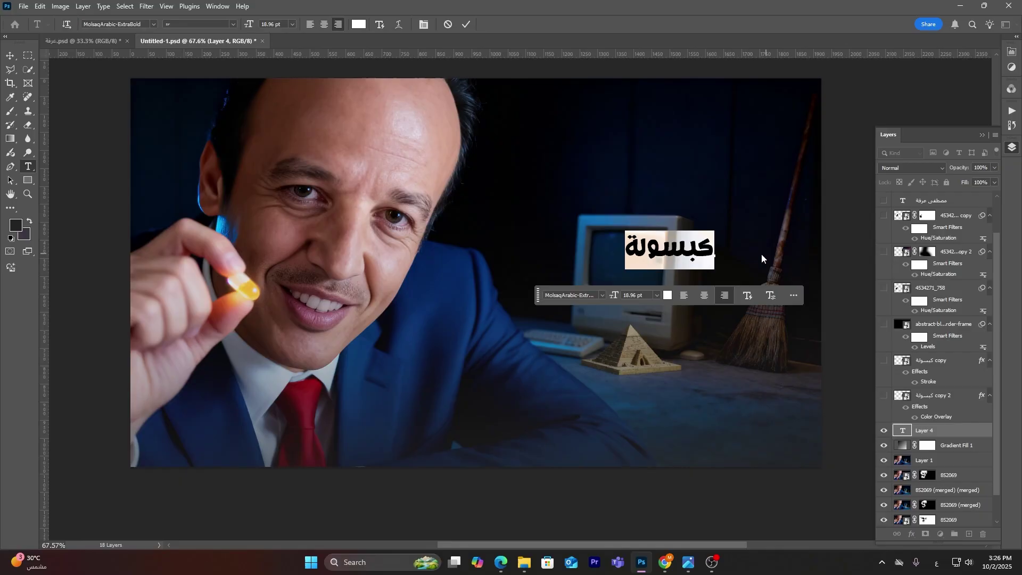
- Enlarge the كبسولة title to about 65 pt across the area beside the face and duplicate it directly below
left_click(10, 57)
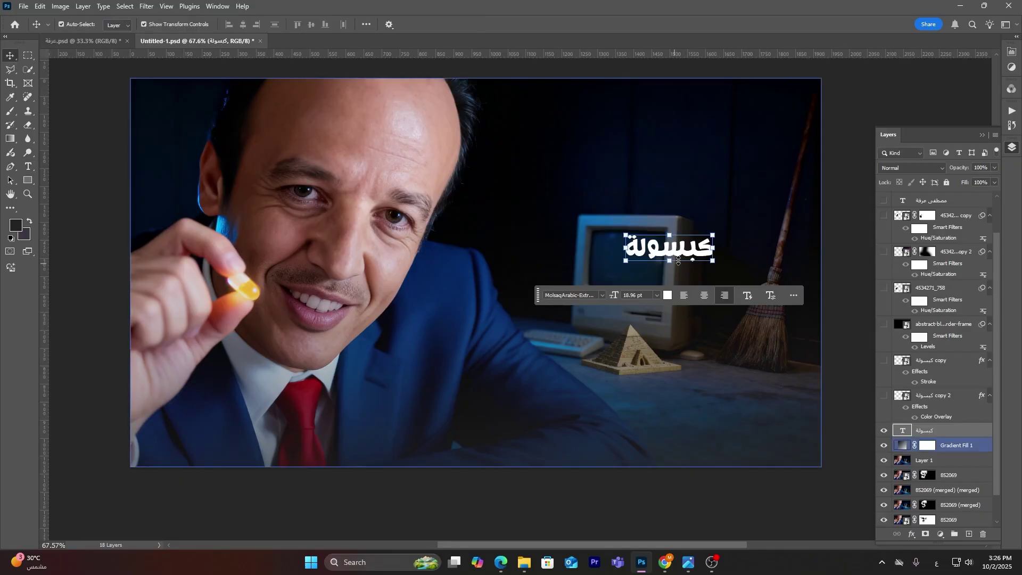
key("ctrl+t")
left_click_drag(672, 236, 675, 176)
left_click_drag(711, 207, 804, 308)
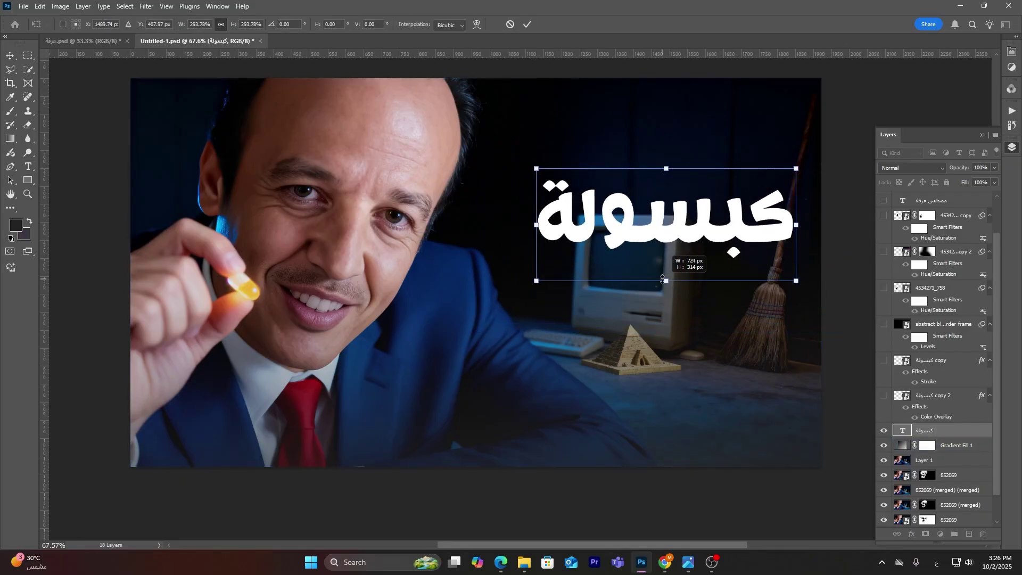
left_click_drag(661, 270, 677, 379)
key("Return")
- Change the lower title copy's text to شهر and set its font to Ghalam1 Regular
double_click(683, 357)
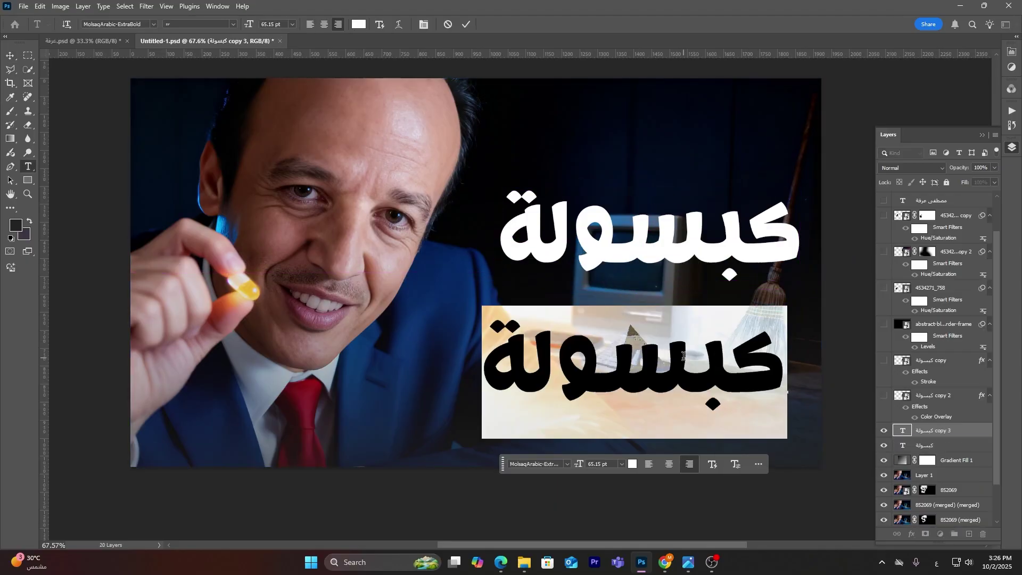
type("شه")
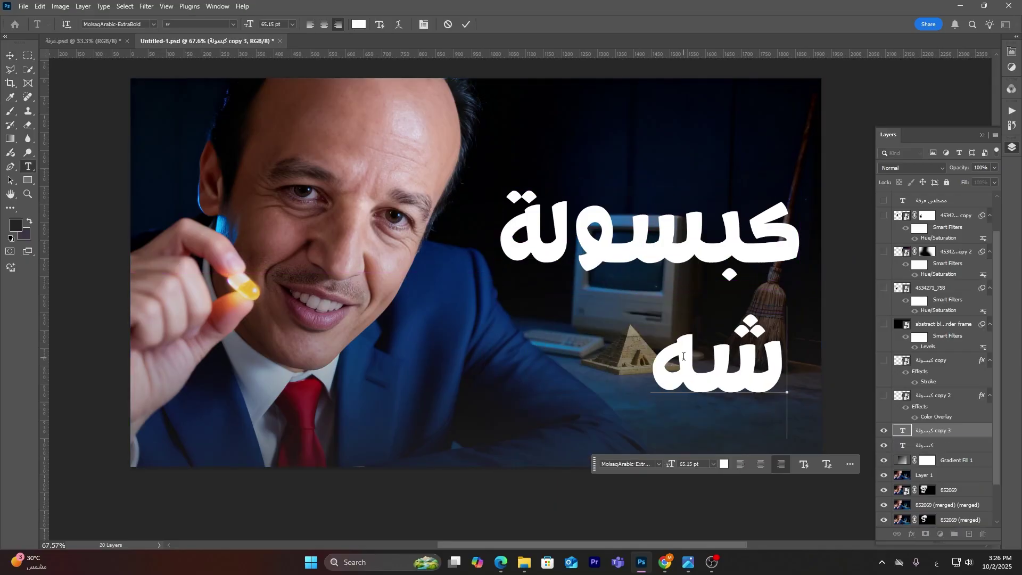
type("ؤ")
key("BackSpace")
type("ر")
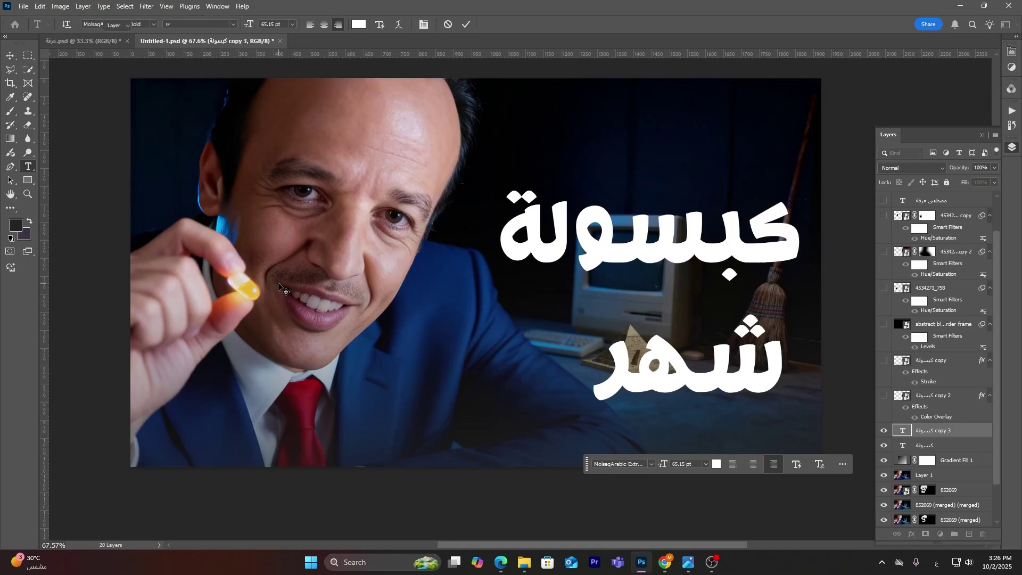
key("ctrl+a")
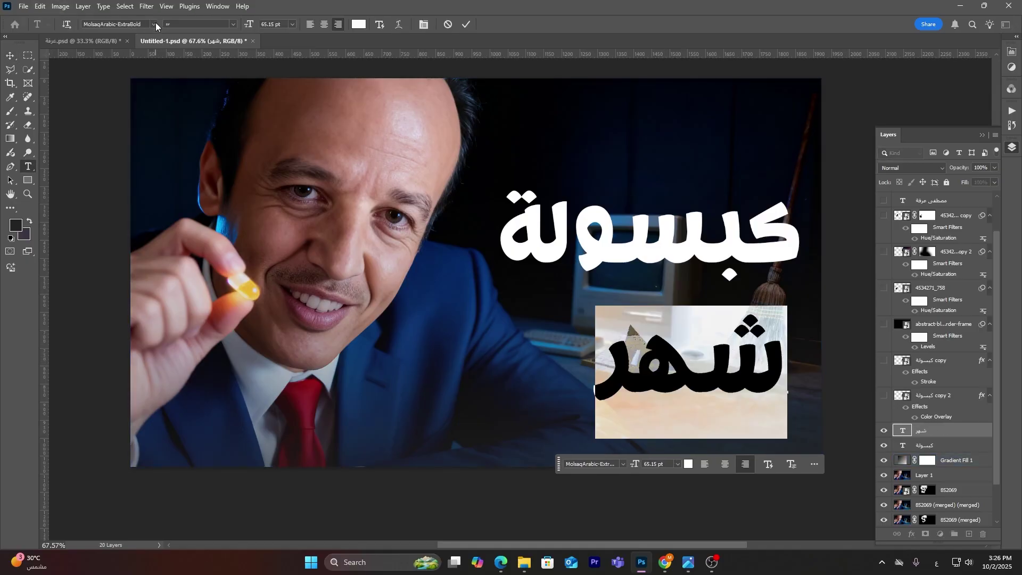
left_click(154, 24)
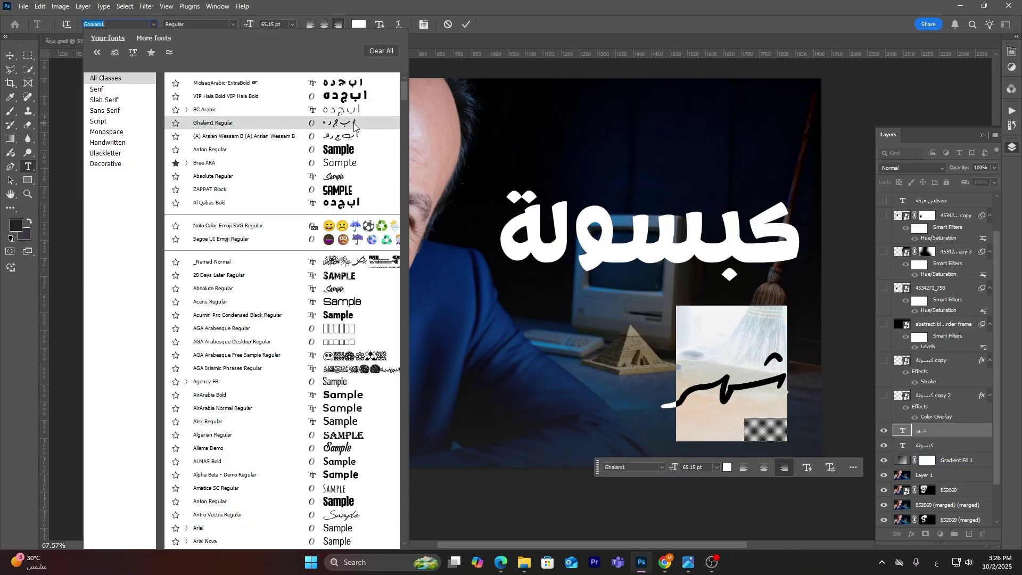
left_click(354, 124)
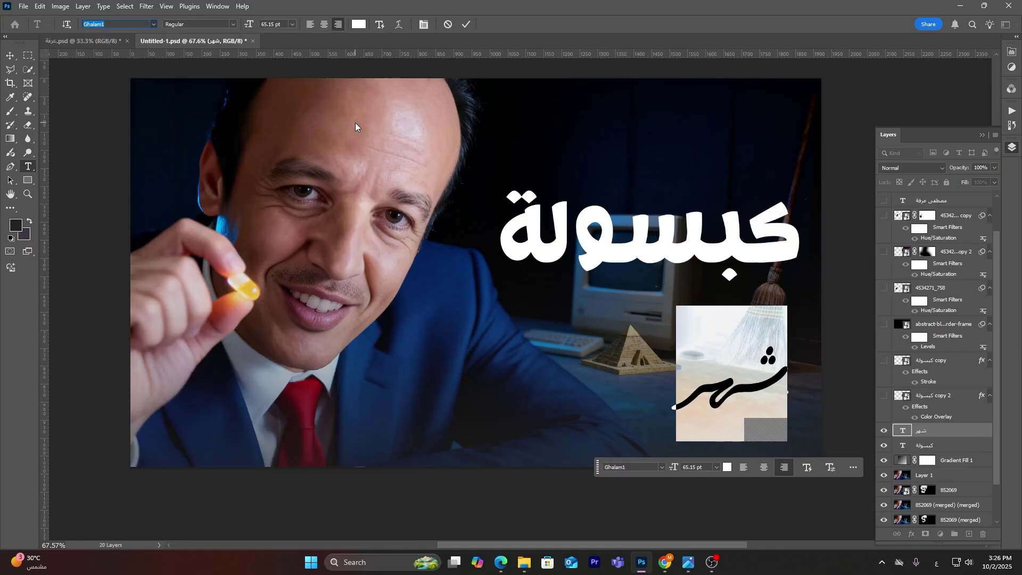
key("ctrl+Return")
- Duplicate the word شهر to its left and change the copy's text to أكتوبر
key("v")
left_click_drag(763, 395, 646, 395)
double_click(631, 382)
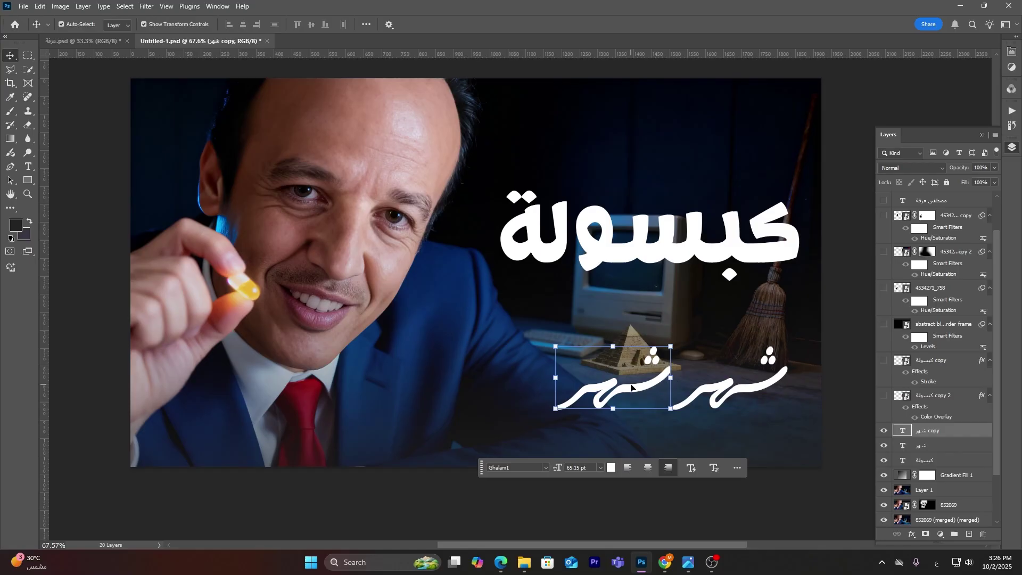
type("أ")
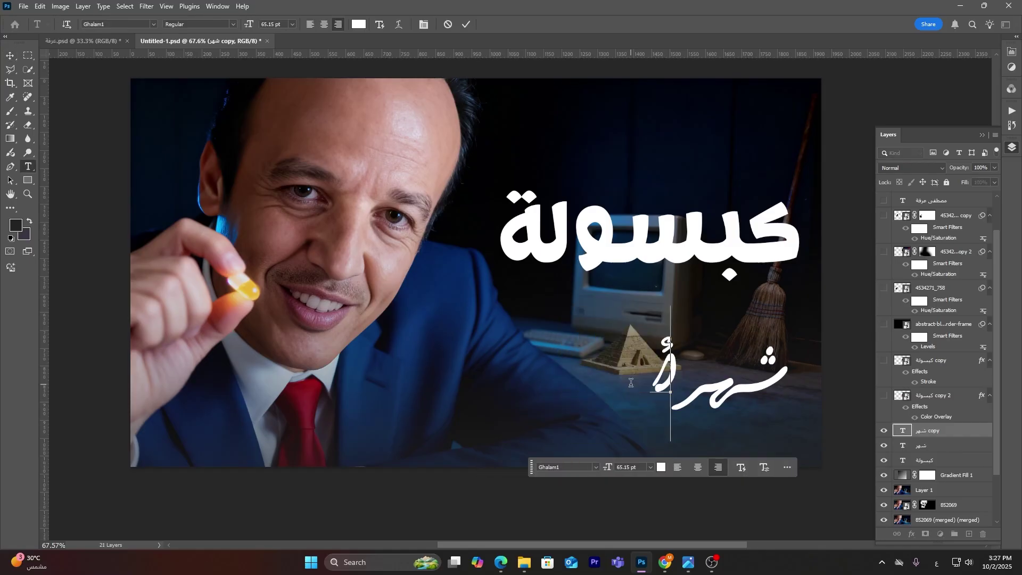
type("ك")
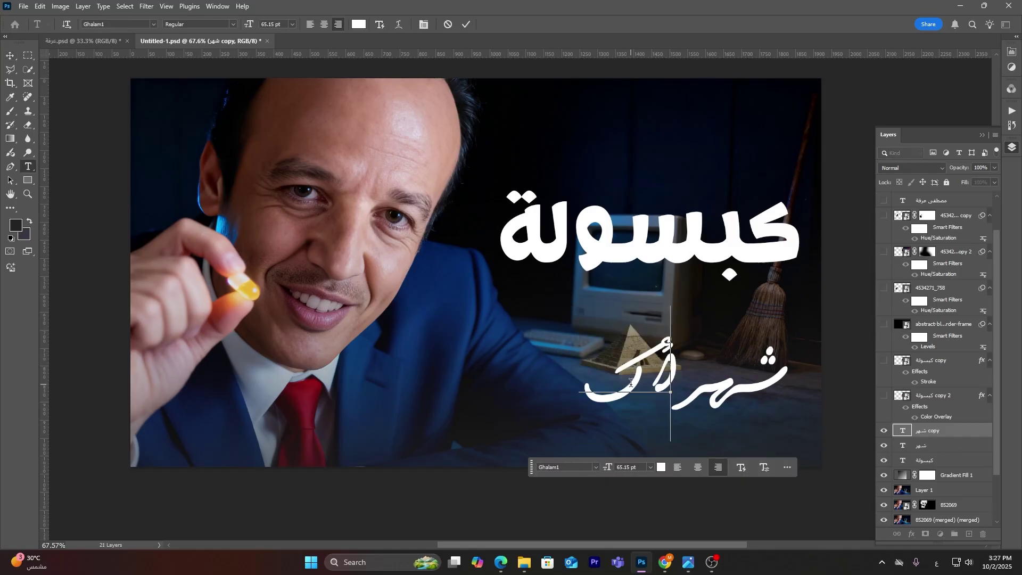
type("توبر")
key("End")
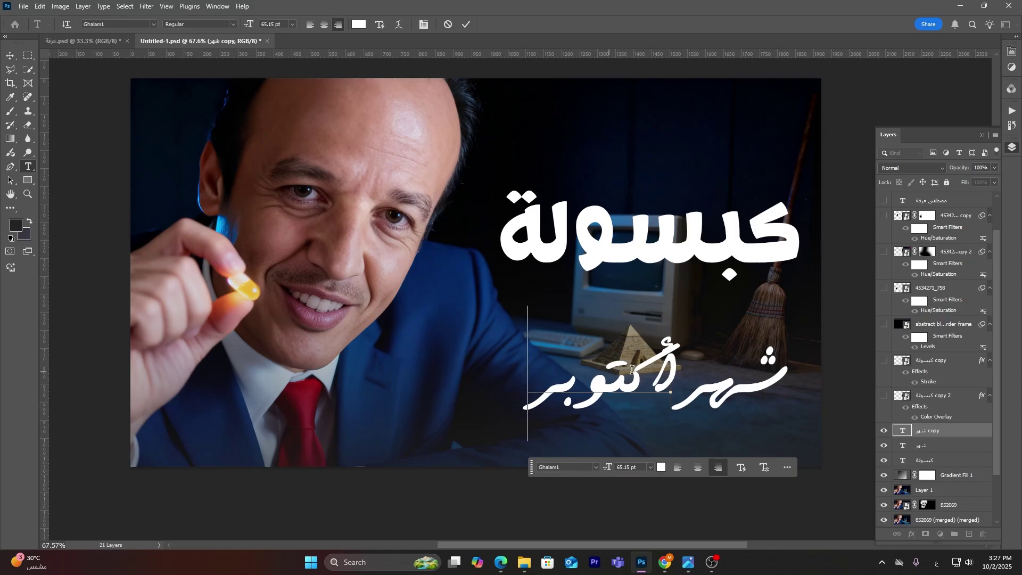
- Move أكتوبر up against شهر, then rotate both words about 4.6° and place them beneath the كبسولة title
left_click(10, 55)
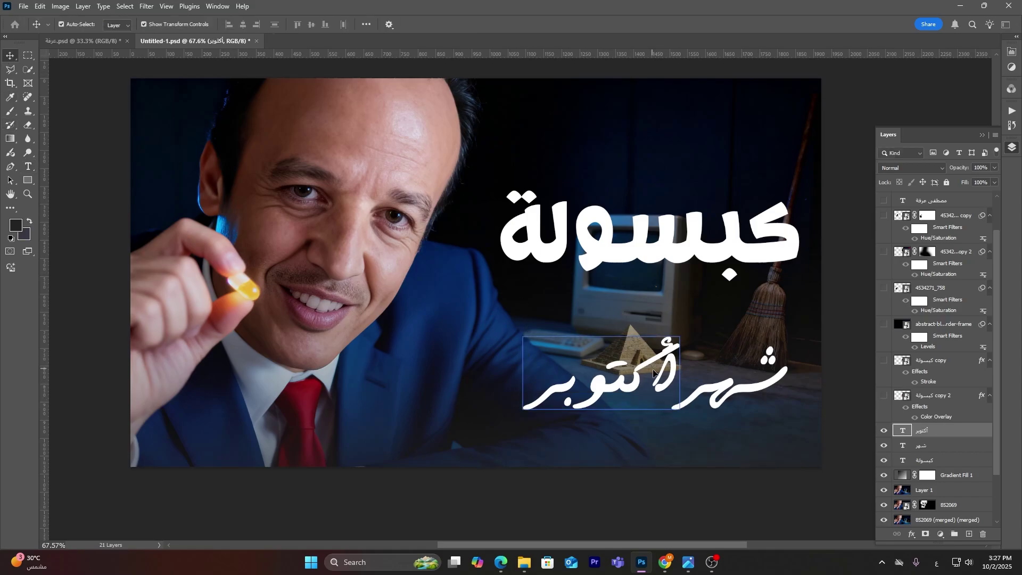
left_click_drag(649, 367, 664, 382)
left_click(766, 372, "shift")
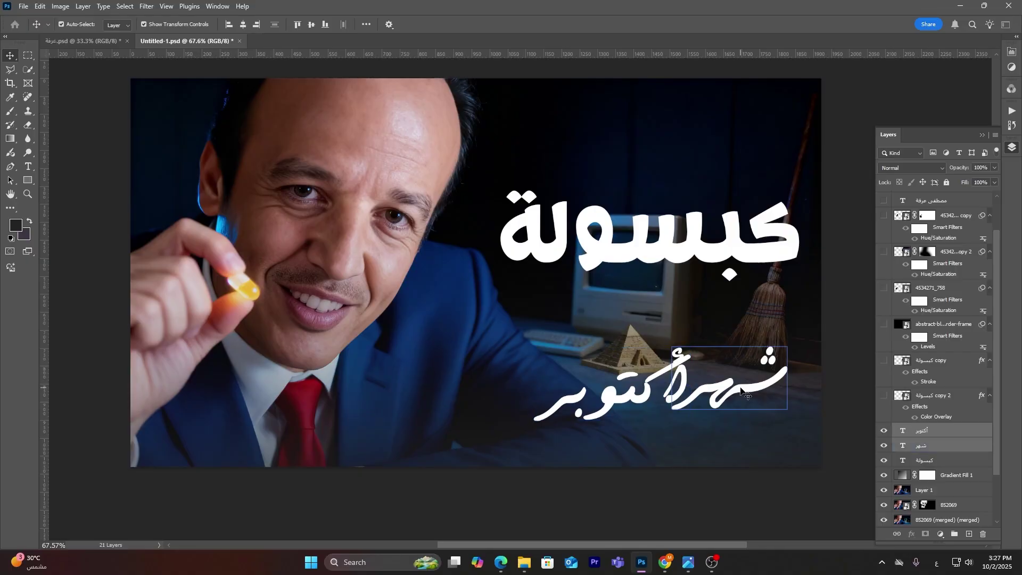
left_click_drag(796, 343, 806, 353)
left_click_drag(666, 384, 654, 314)
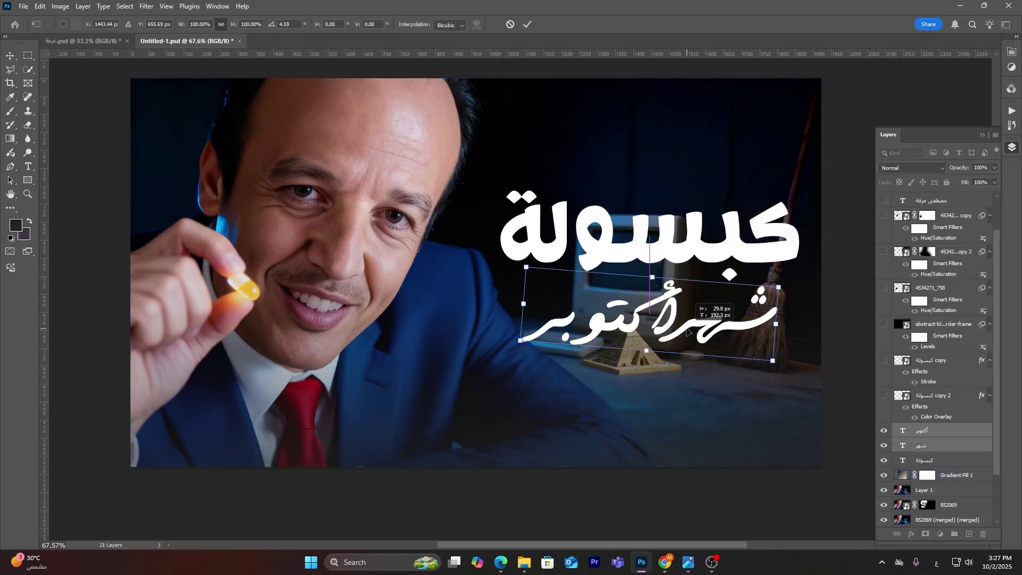
scroll(894, 251, "up", 3)
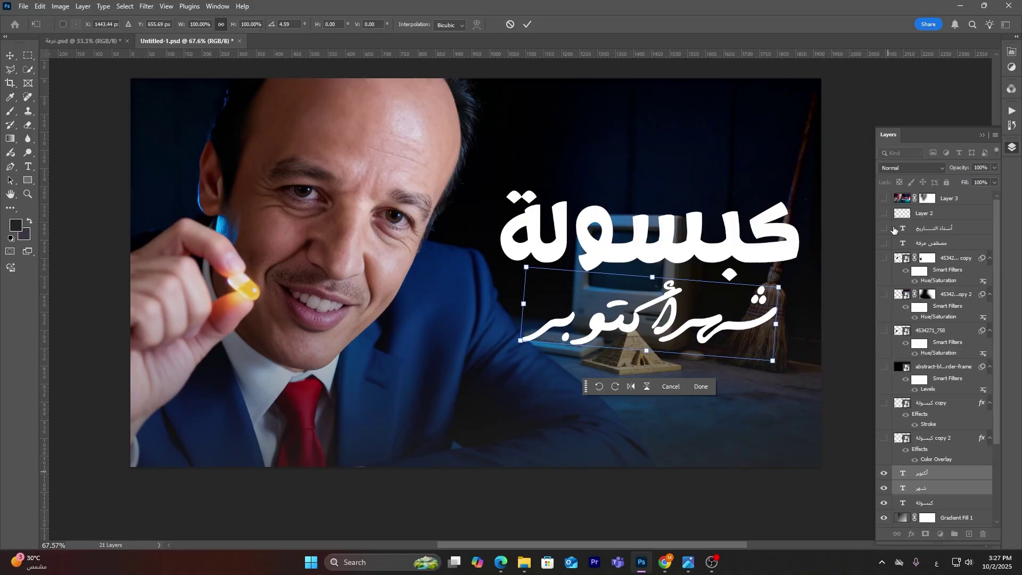
left_click(893, 199)
left_click(884, 198)
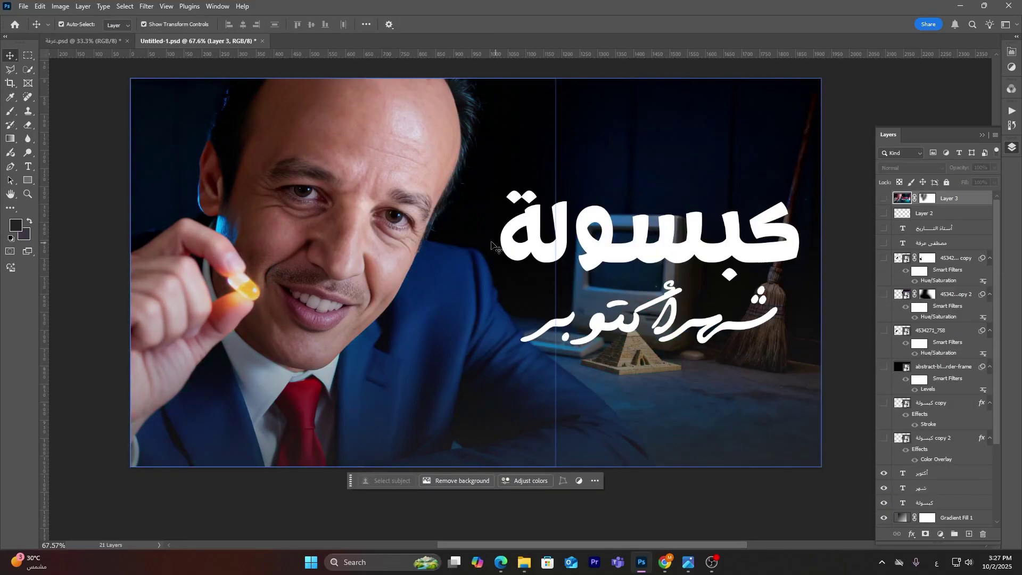
- Change the كبسولة title's text color to red, RGB 202, 44, 44
left_click(741, 235)
double_click(741, 235)
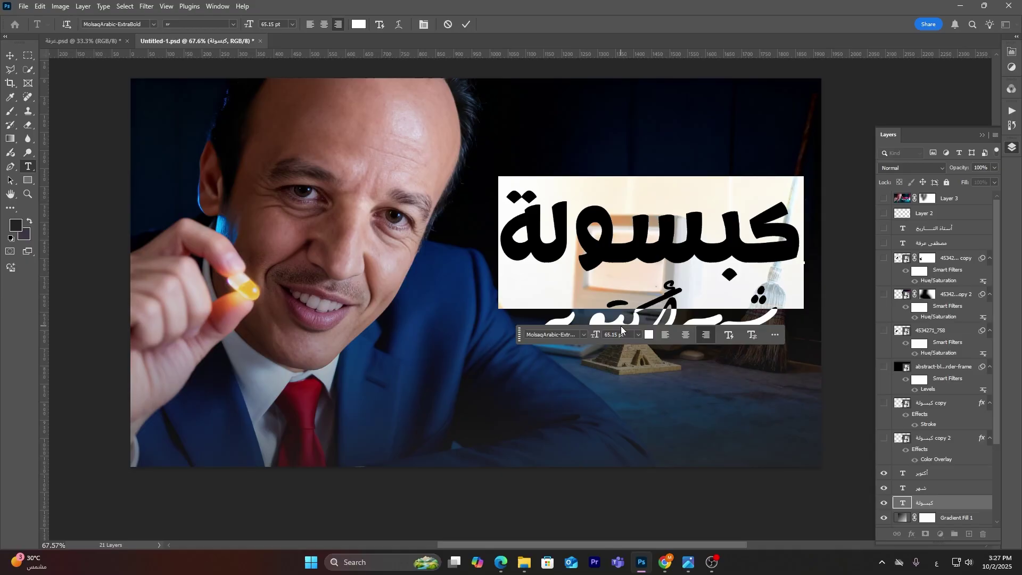
left_click(648, 335)
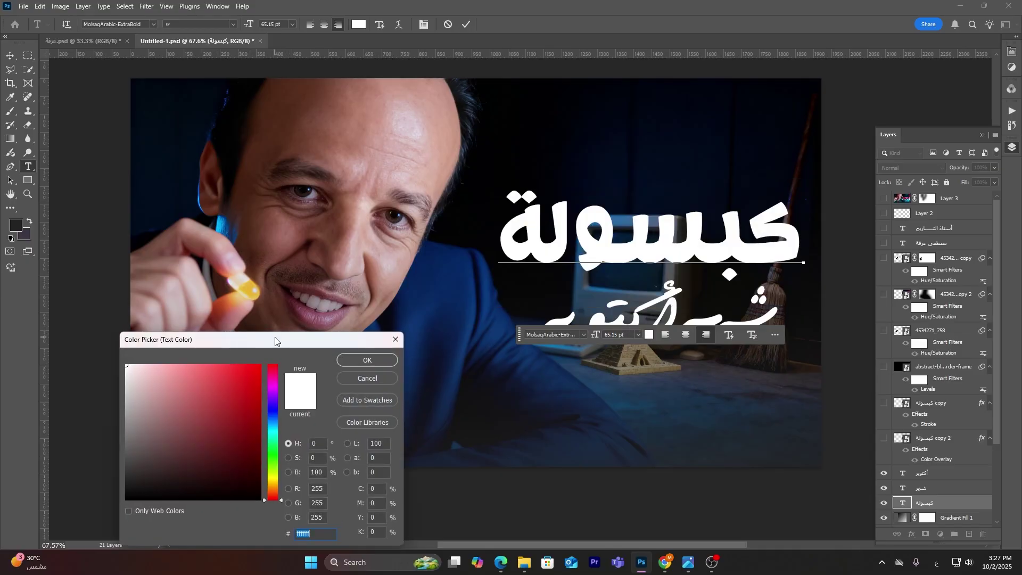
left_click_drag(275, 341, 630, 365)
left_click(588, 411)
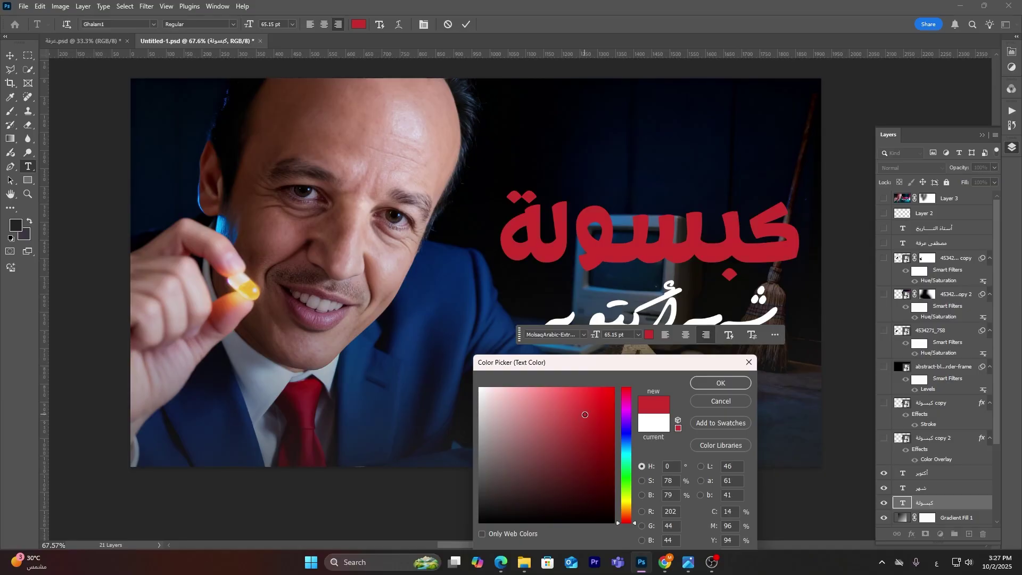
left_click(720, 384)
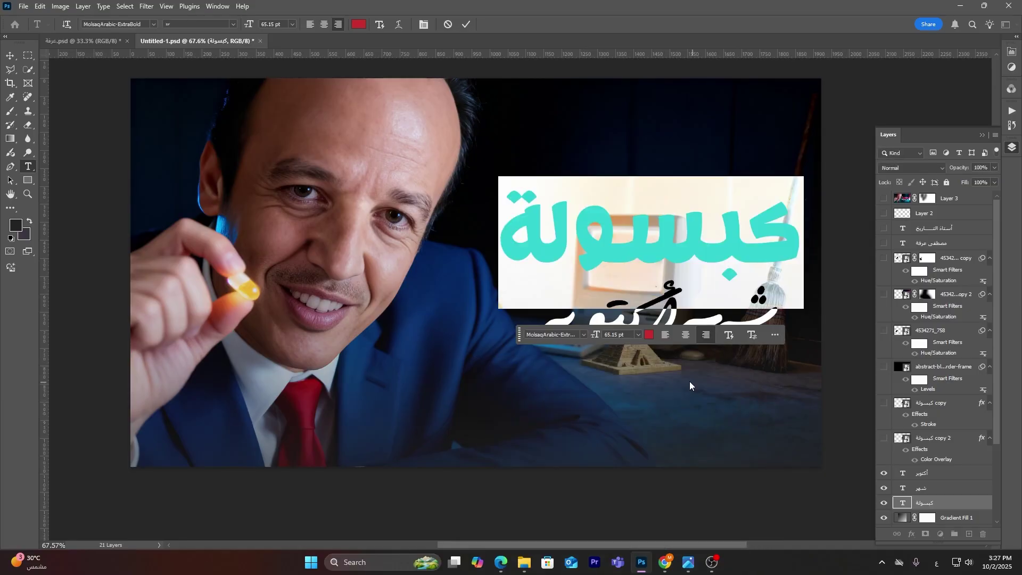
key("ctrl+Return")
key("v")
left_click(854, 399)
- Enlarge شهر and أكتوبر together to the title's width and raise them to overlap its lower edge
left_click(937, 473)
left_click(937, 487)
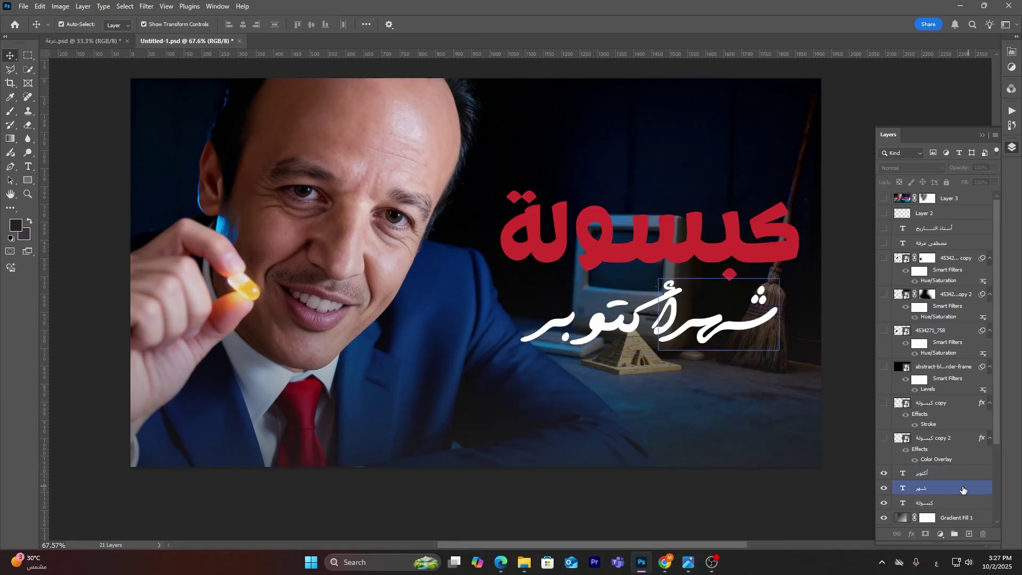
left_click(937, 473, "shift")
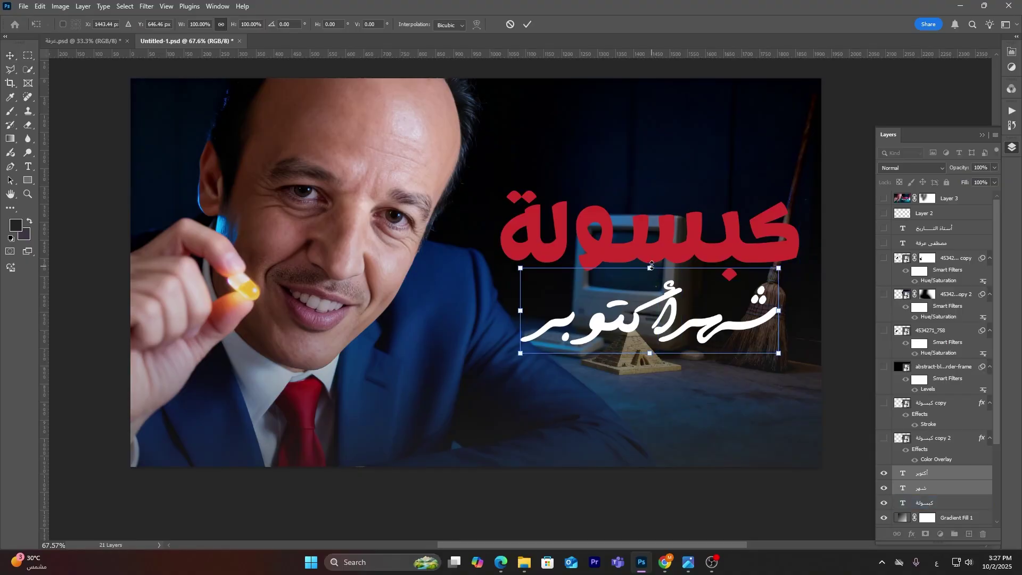
left_click_drag(658, 273, 659, 257)
left_click_drag(721, 318, 700, 305)
key("Return")
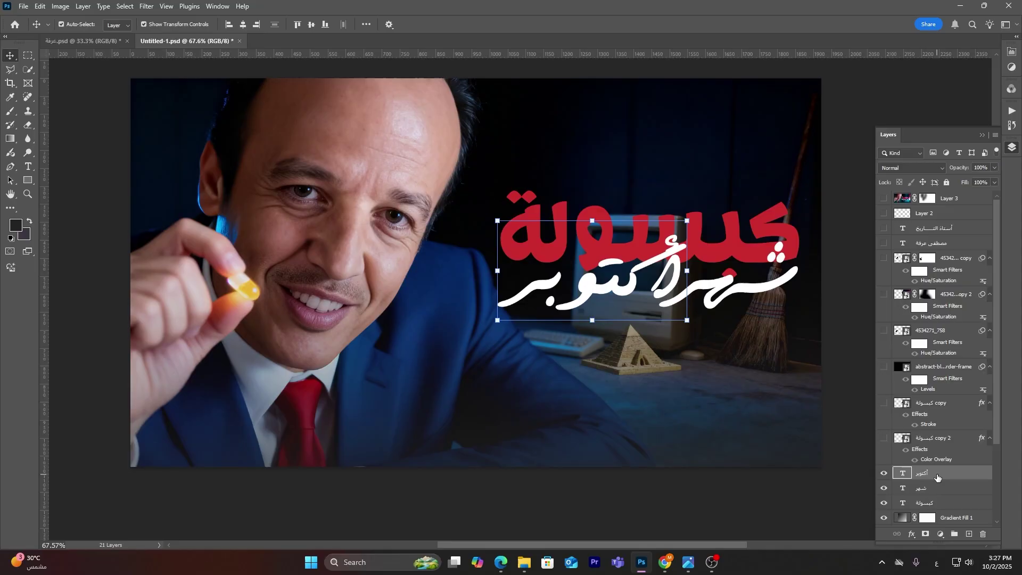
- Convert the شهر and أكتوبر layers into one smart object, load its outline as a selection and expand it by 6 pixels
right_click(938, 478)
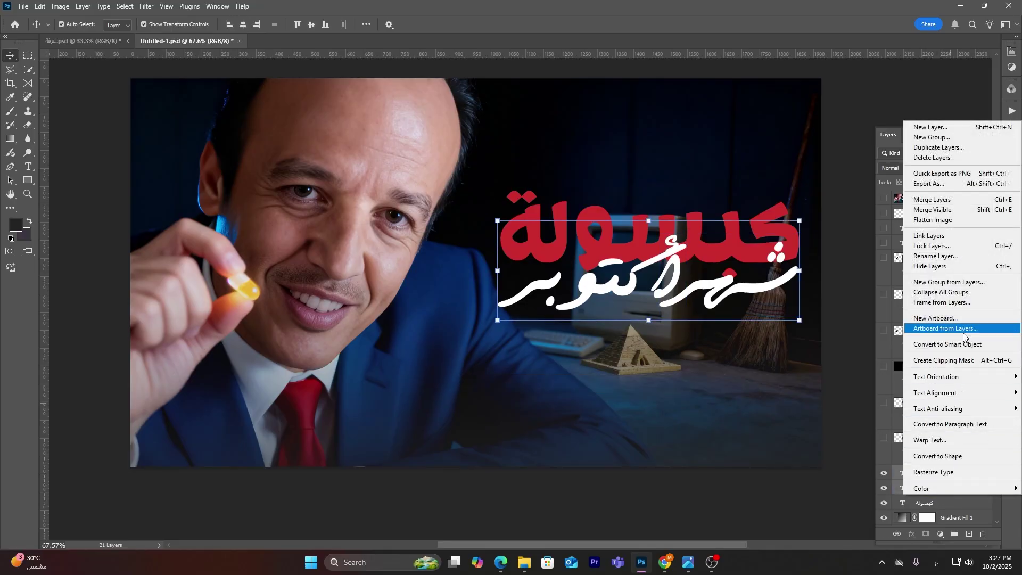
left_click(948, 344)
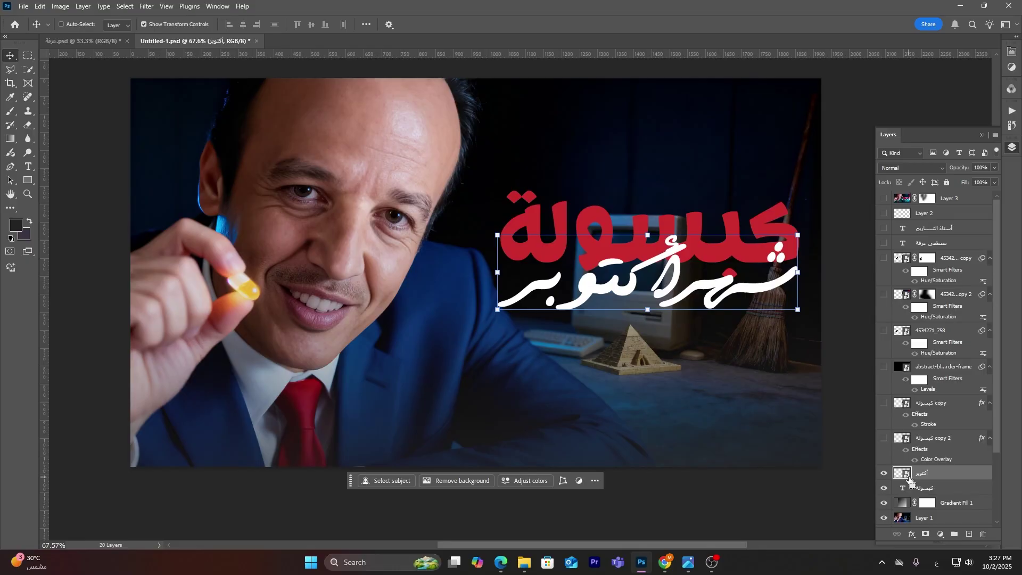
left_click(904, 474, "ctrl")
left_click(125, 6)
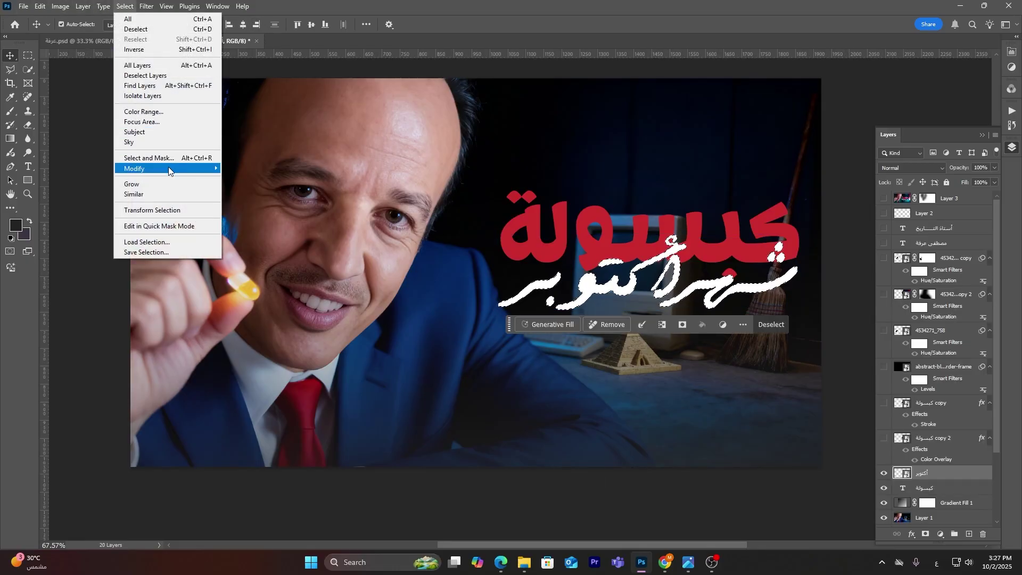
mouse_move(168, 167)
left_click(246, 188)
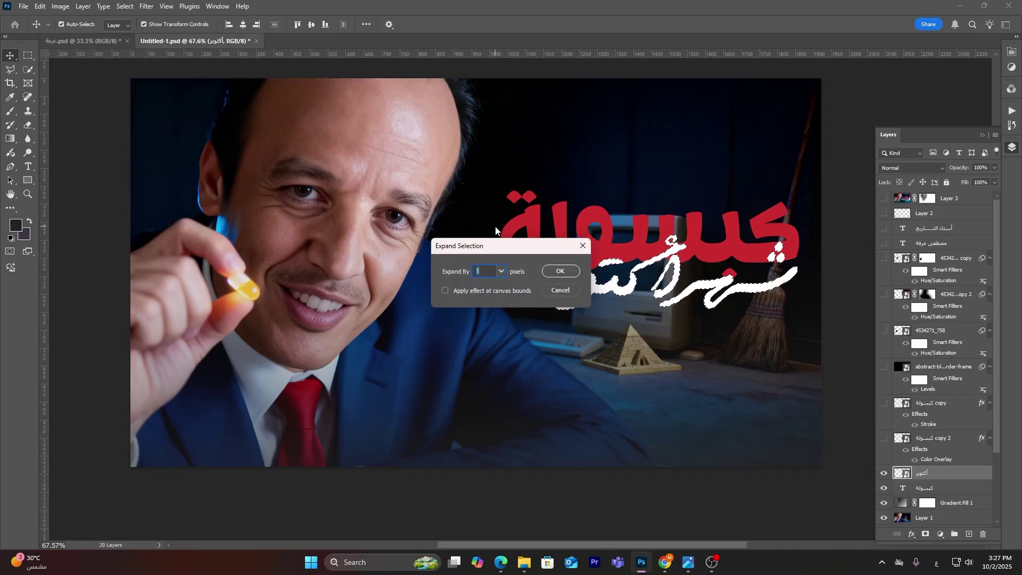
type("6")
key("Return")
left_click(626, 248)
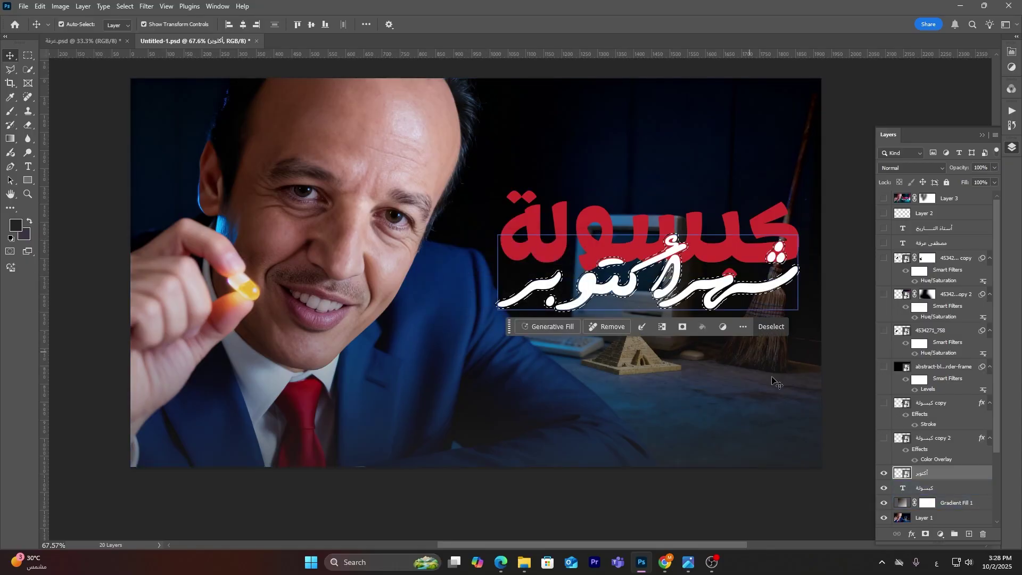
- Add an inverted layer mask to كبسولة that cuts the expanded script outline out of the red title
left_click(930, 488)
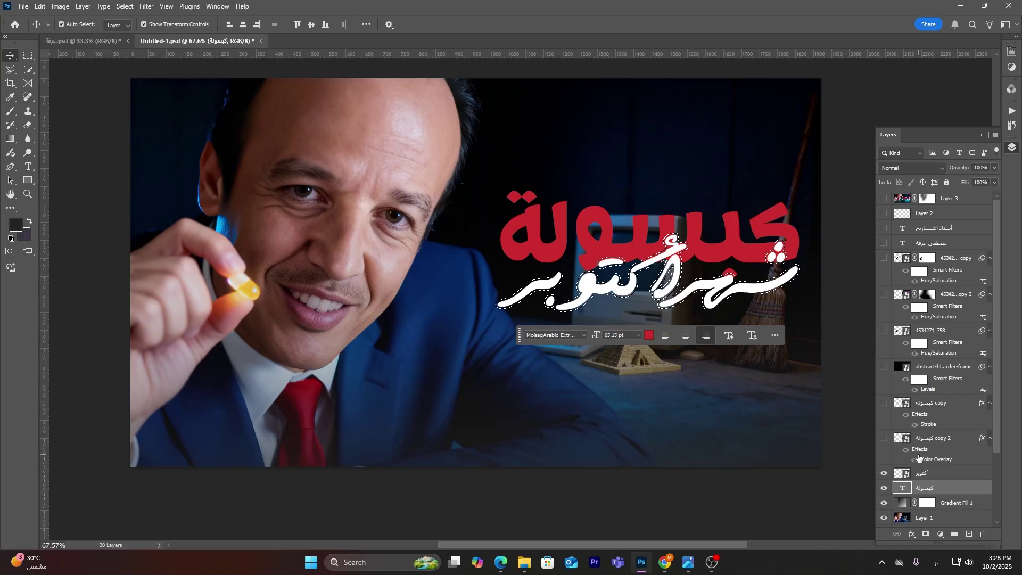
key("ctrl")
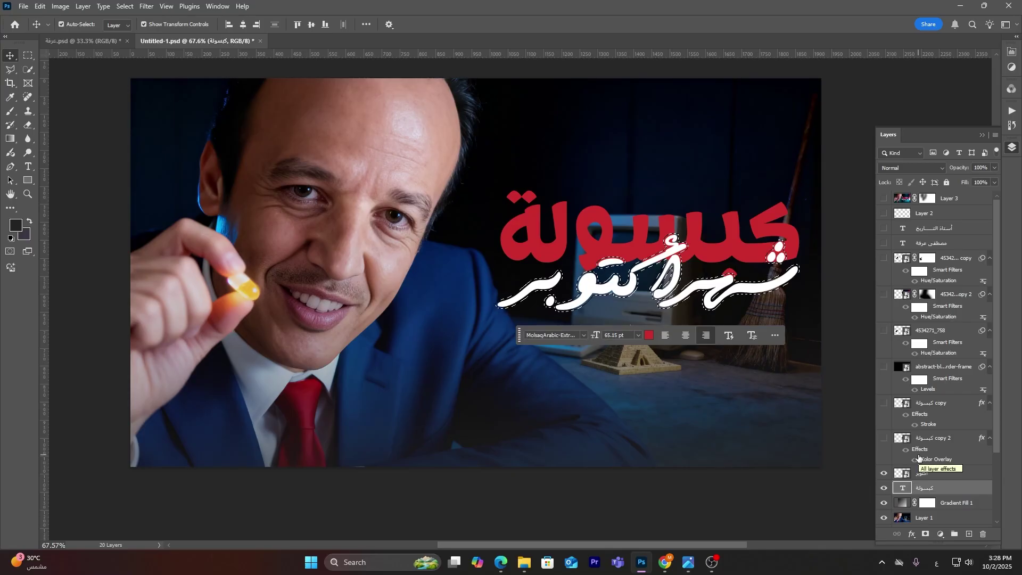
left_click(926, 535)
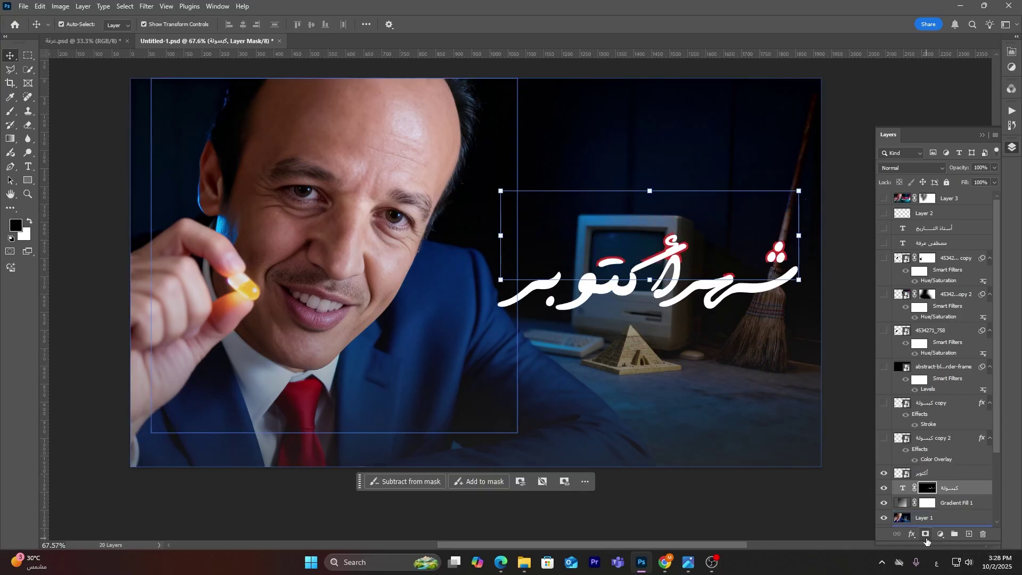
key("ctrl+i")
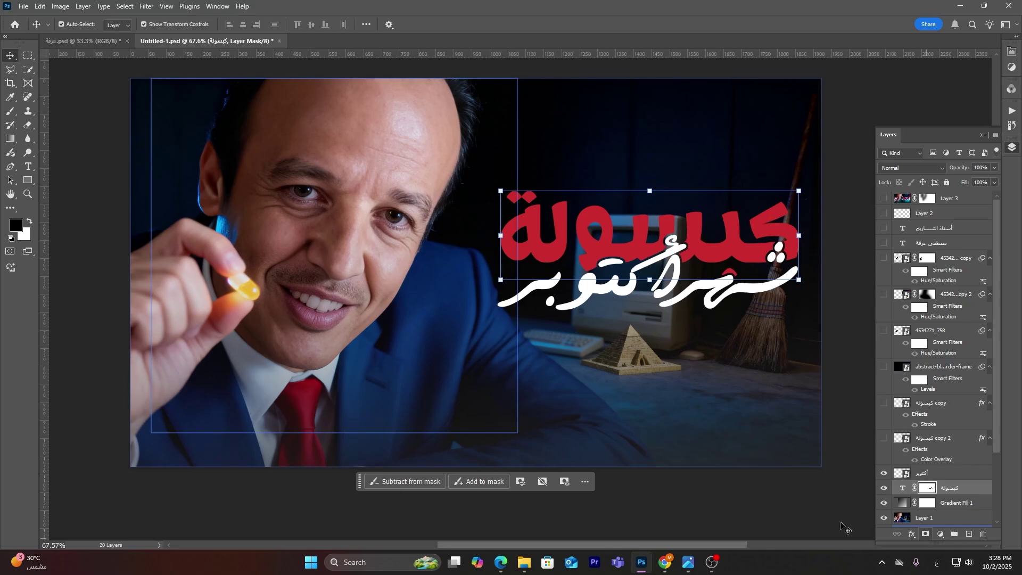
- Duplicate the masked كبسولة title directly below the lockup and delete the copy's layer mask
scroll(746, 247, "up", 6)
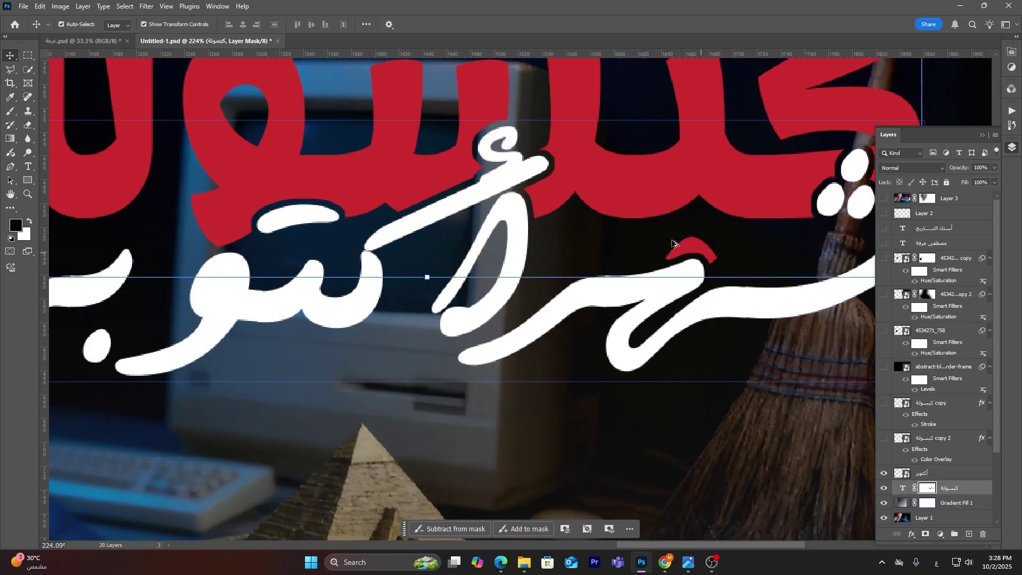
scroll(672, 244, "down", 5)
left_click_drag(698, 179, 698, 379, "alt")
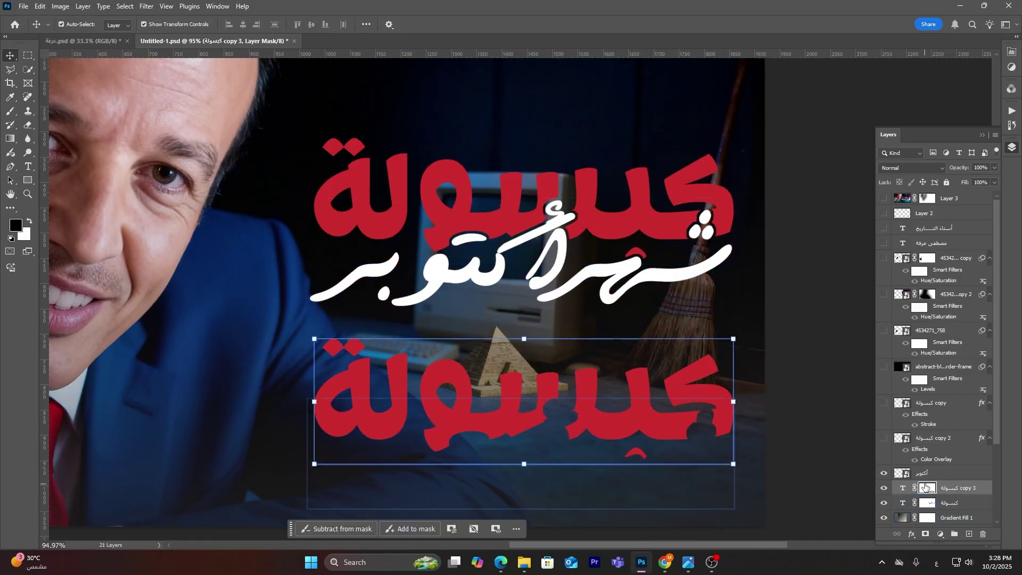
left_click_drag(926, 487, 983, 534)
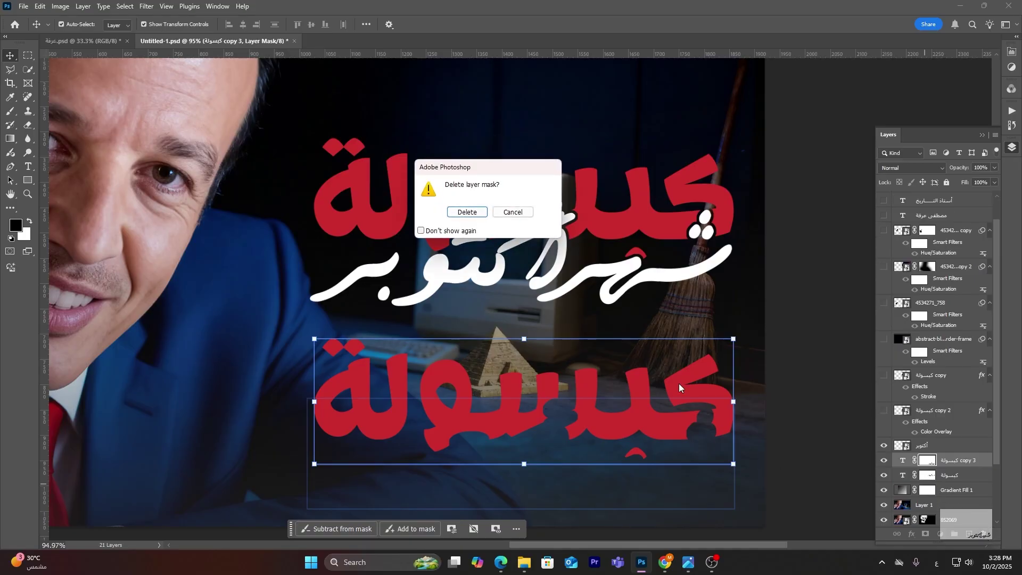
left_click(476, 215)
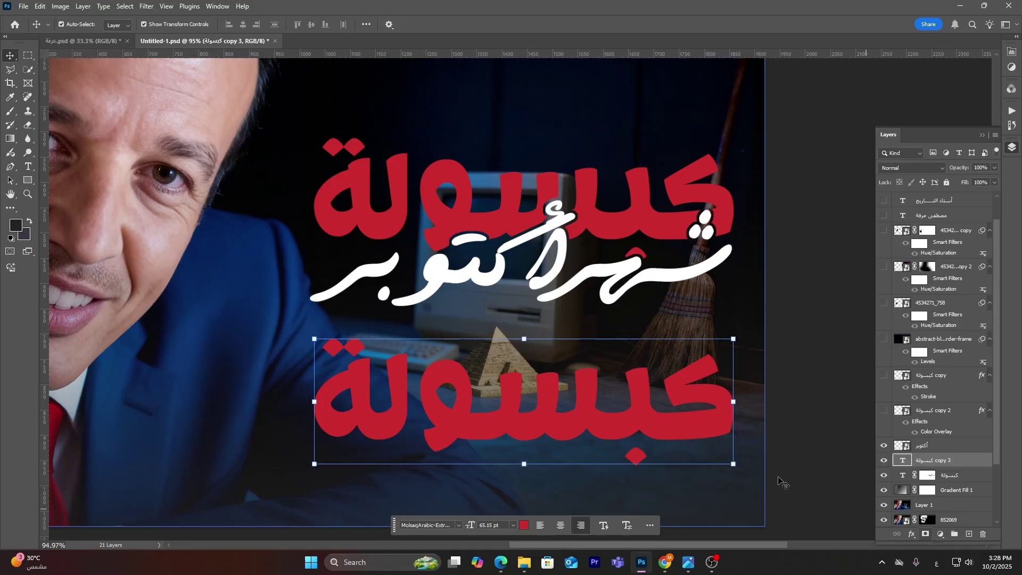
- Mask the lower title copy down to only the dot beneath the ب and convert it to a smart object
left_click(29, 55)
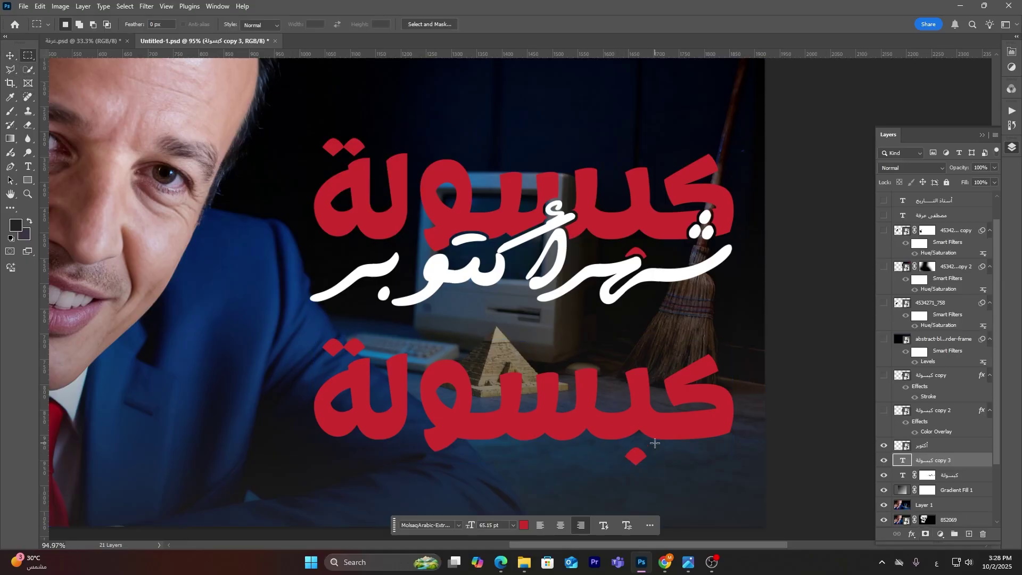
left_click_drag(655, 444, 618, 476)
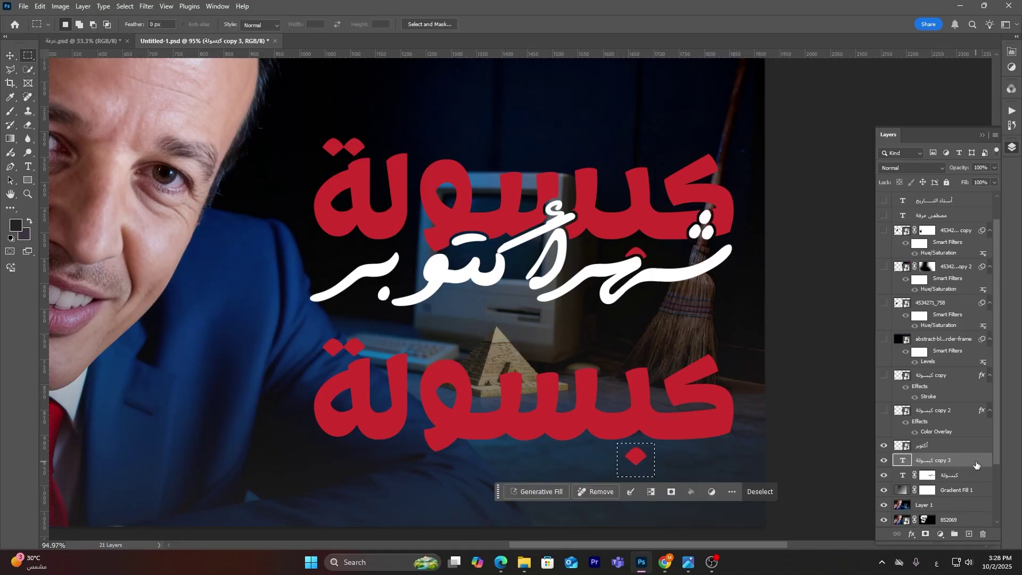
left_click(927, 534)
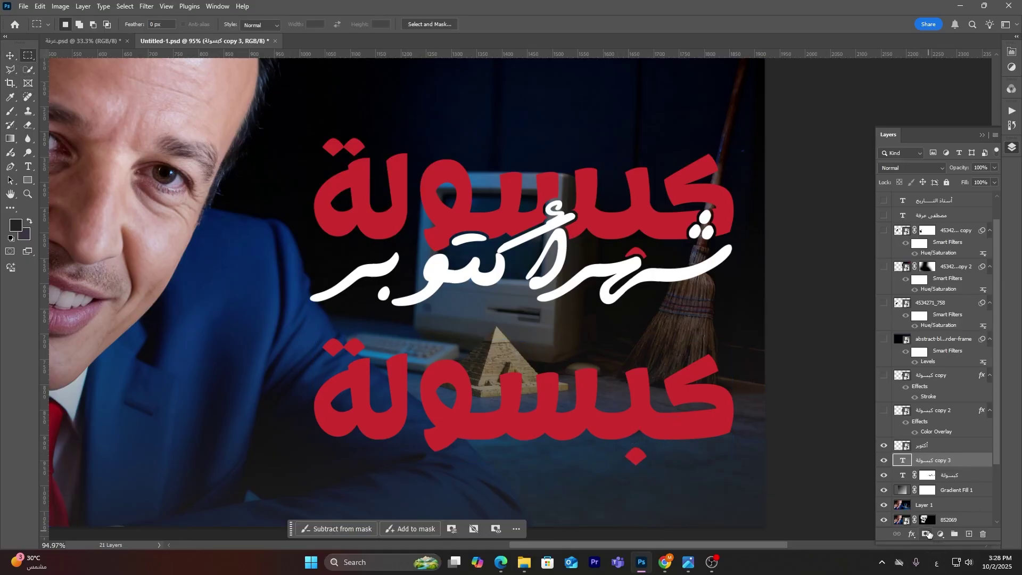
left_click(10, 56)
scroll(549, 404, "up", 3)
right_click(964, 461)
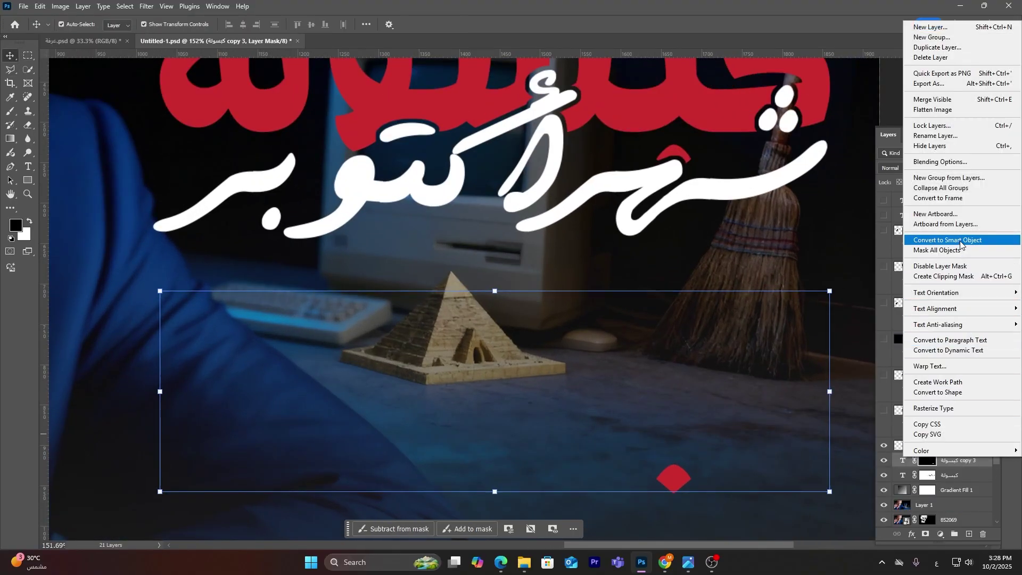
left_click(962, 242)
- Move the red dot onto the شهر lettering beneath the ب and place its layer above the script layer
left_click_drag(681, 411, 685, 145)
scroll(685, 149, "up", 3)
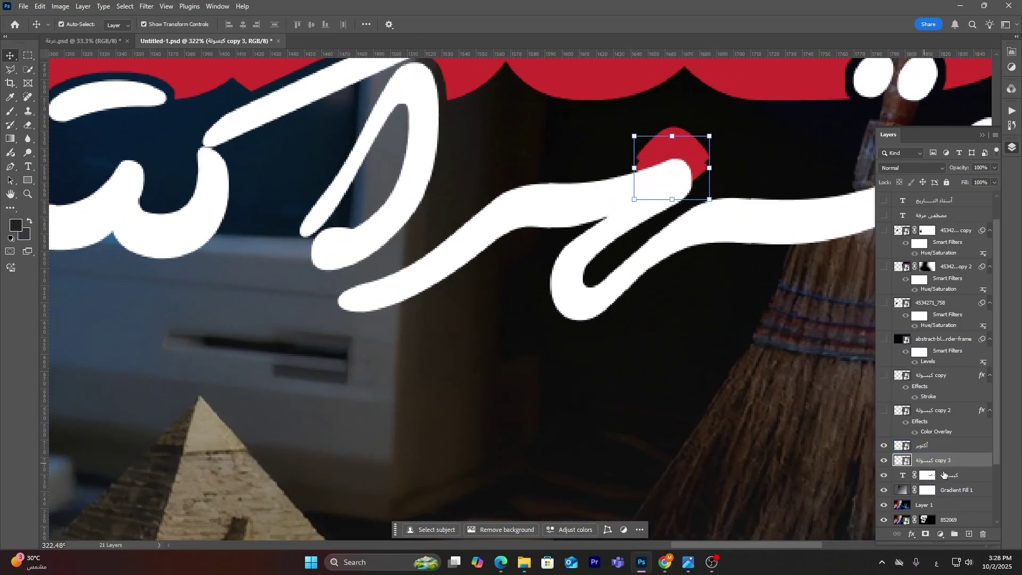
left_click_drag(951, 461, 955, 415)
key("ctrl+z")
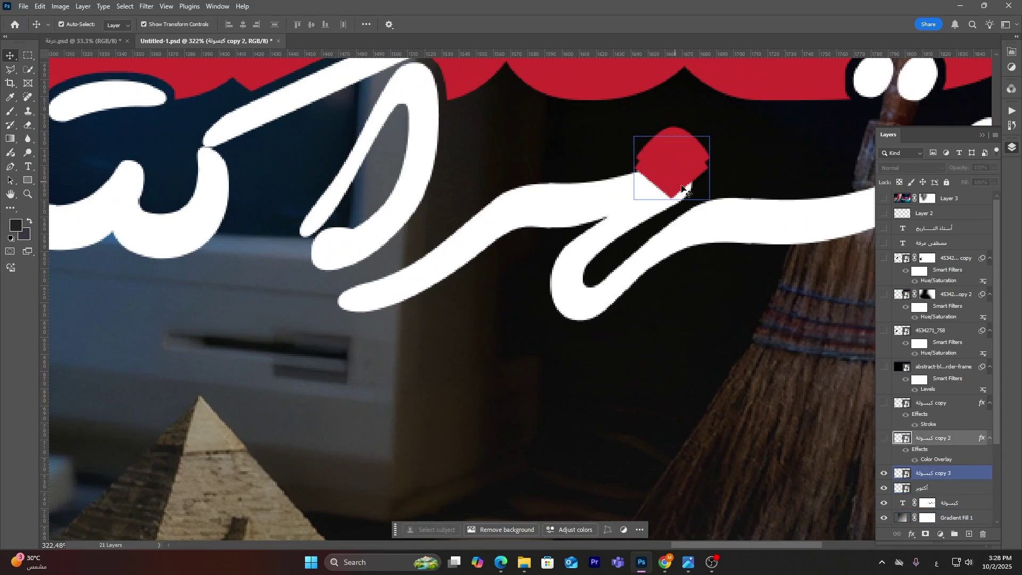
left_click(952, 482)
left_click_drag(675, 160, 678, 148)
scroll(678, 148, "down", 3)
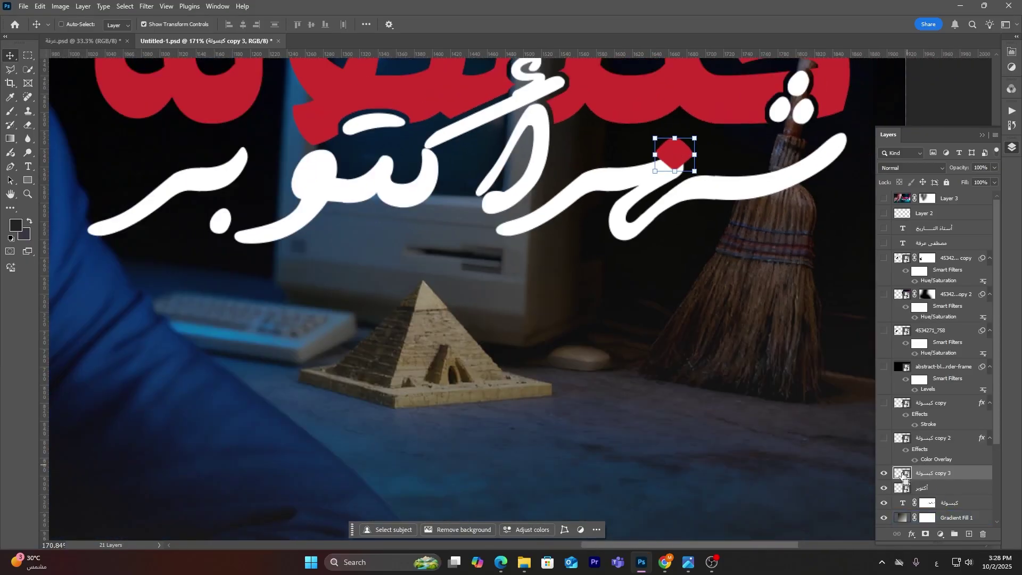
- Load the red dot's outline as a selection and expand it by 1 pixel
left_click(904, 474, "ctrl")
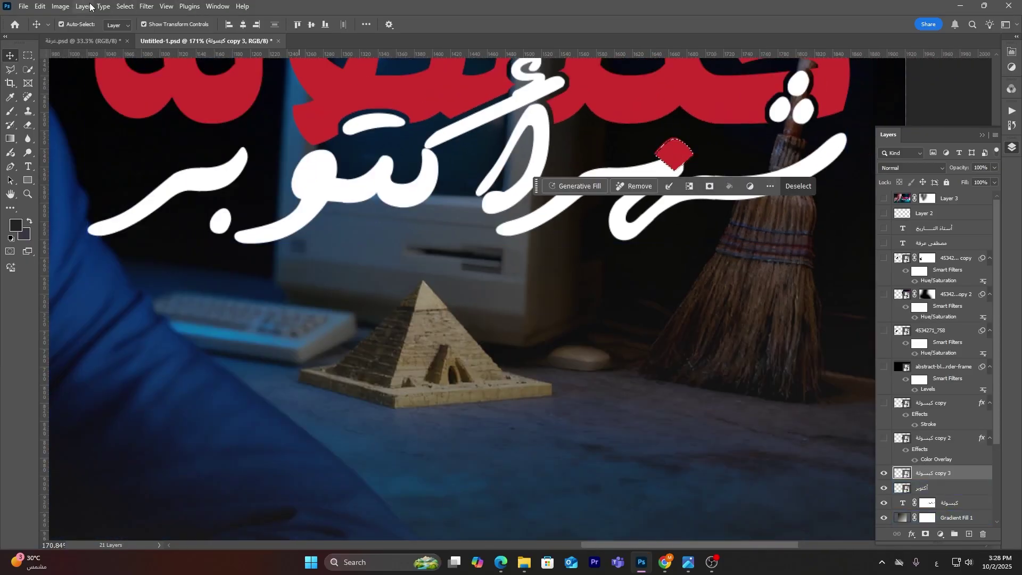
left_click(125, 6)
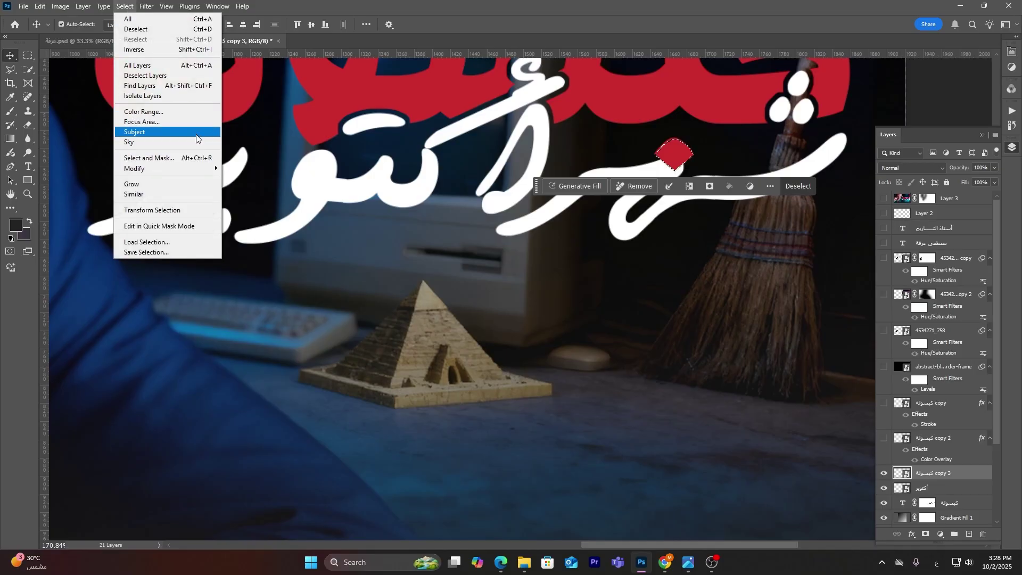
mouse_move(188, 172)
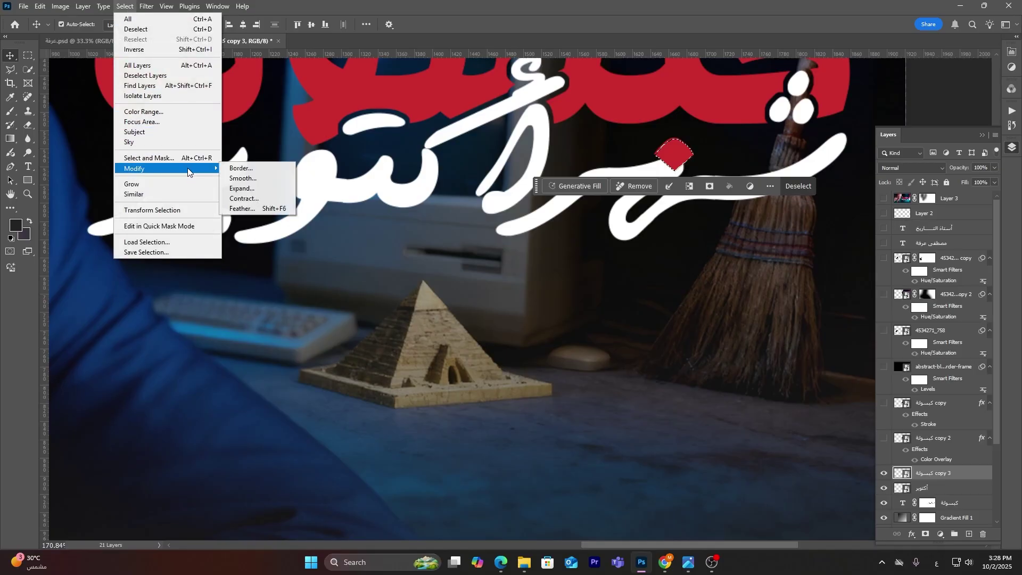
left_click(251, 188)
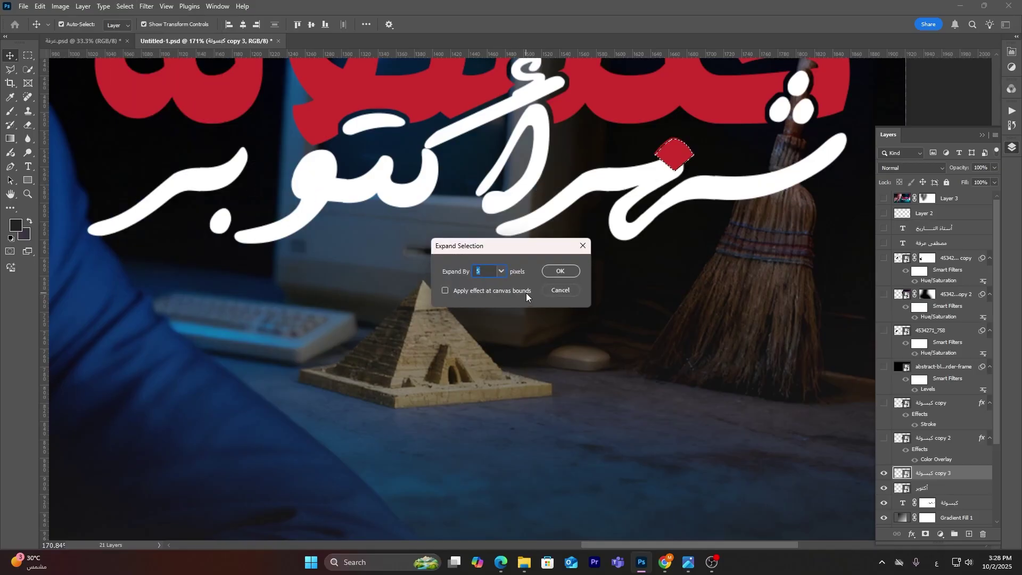
type("1")
key("Return")
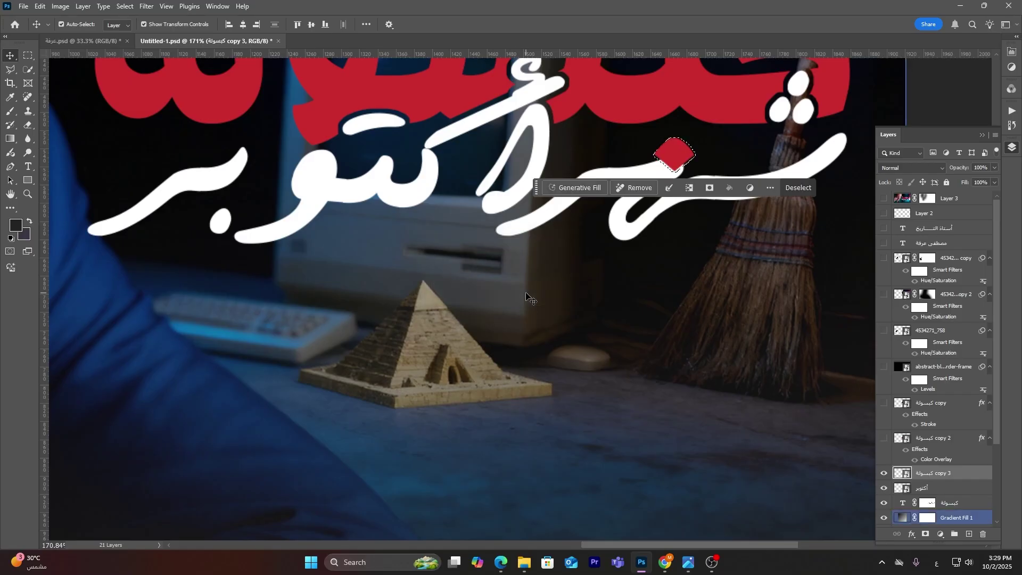
- Add an inverted layer mask to the أكتوبر script layer that cuts the expanded dot outline out of the lettering
left_click(928, 504)
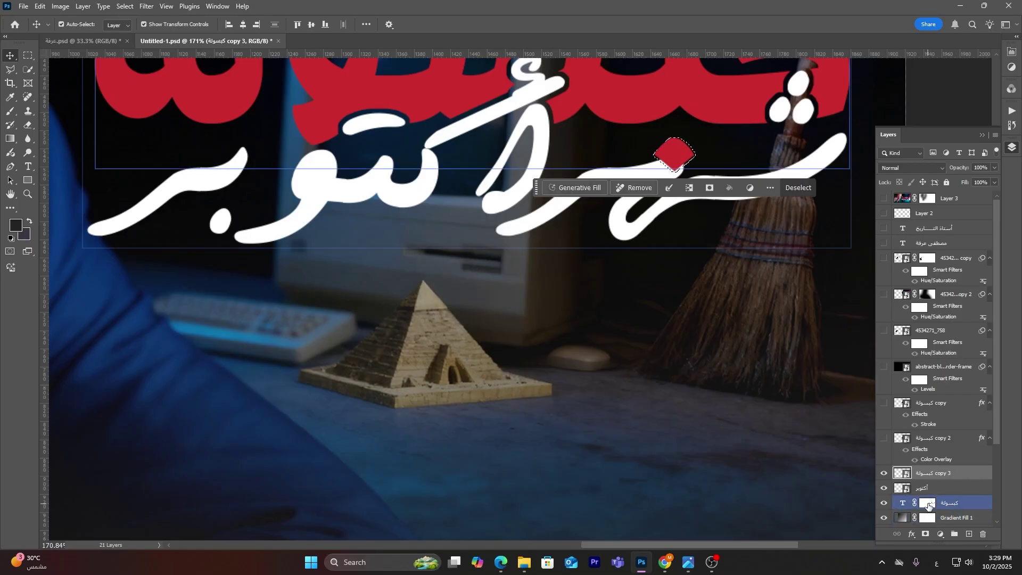
left_click(928, 504)
scroll(683, 191, "up", 5)
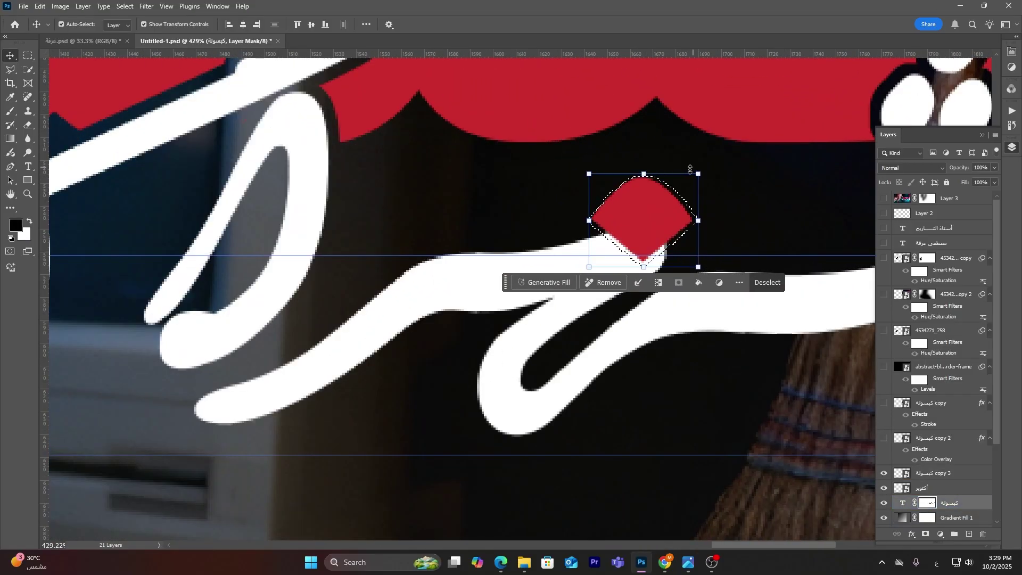
scroll(683, 191, "down", 5)
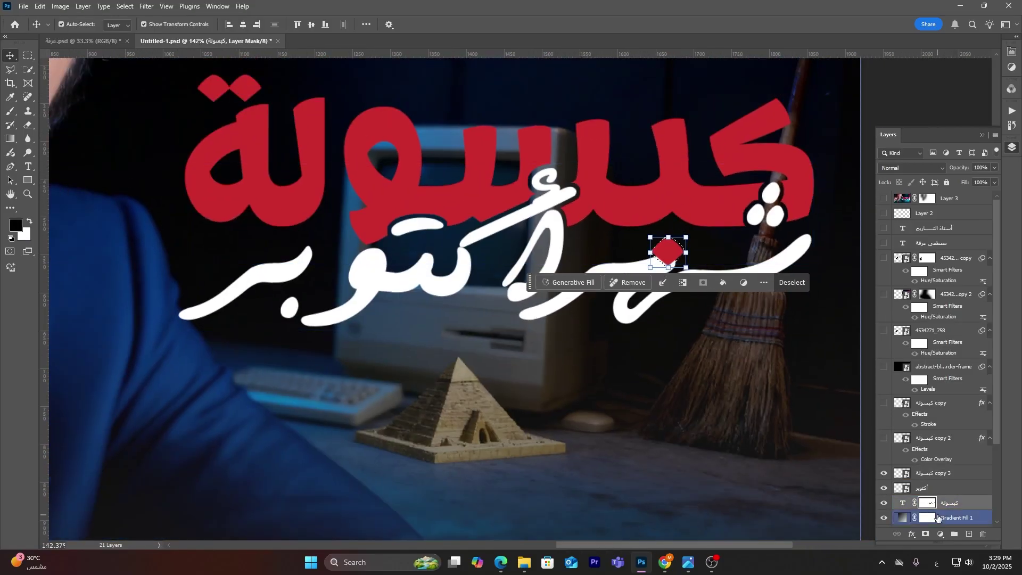
left_click(938, 485)
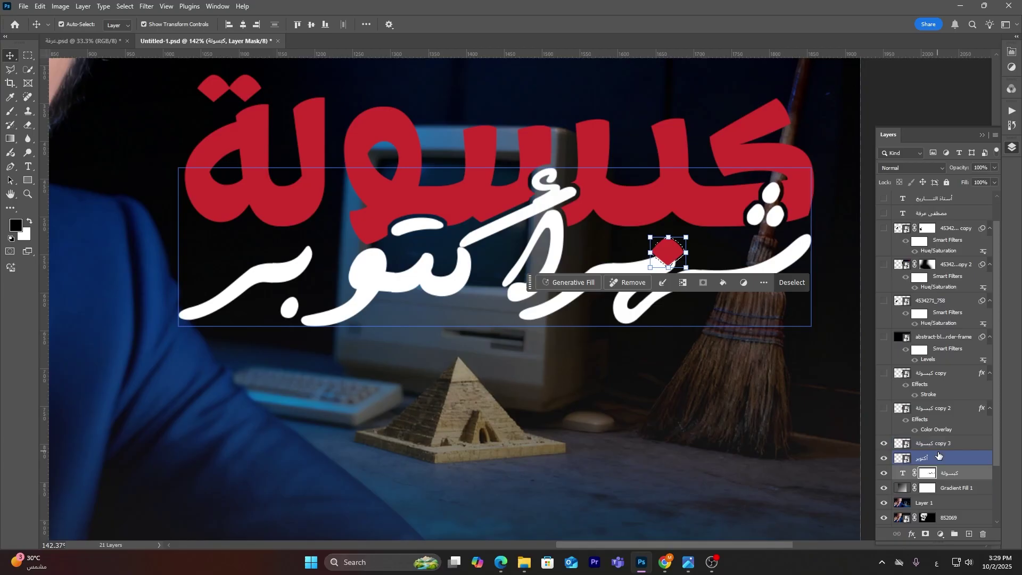
scroll(951, 516, "down", 1)
left_click(926, 534)
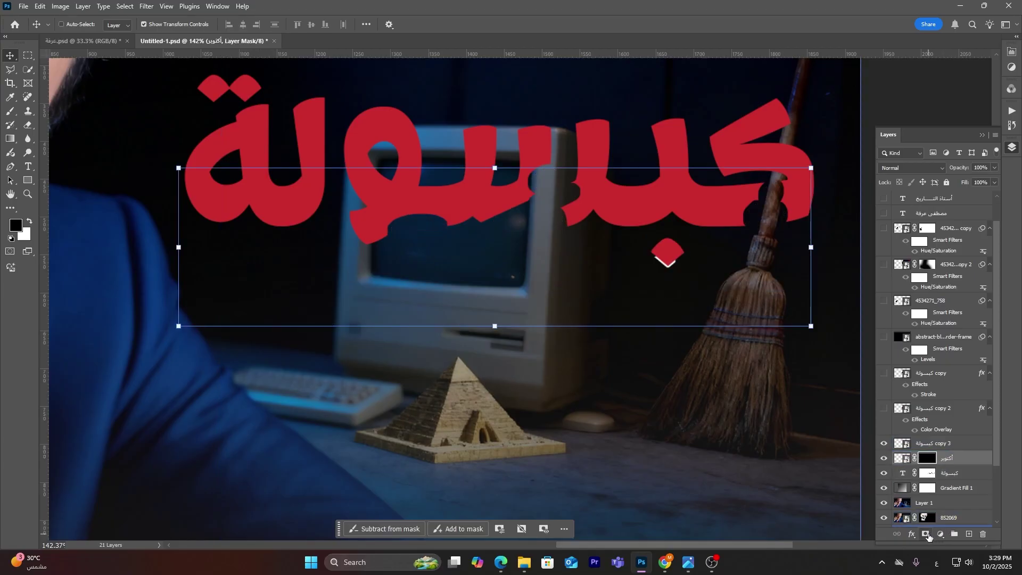
key("ctrl+i")
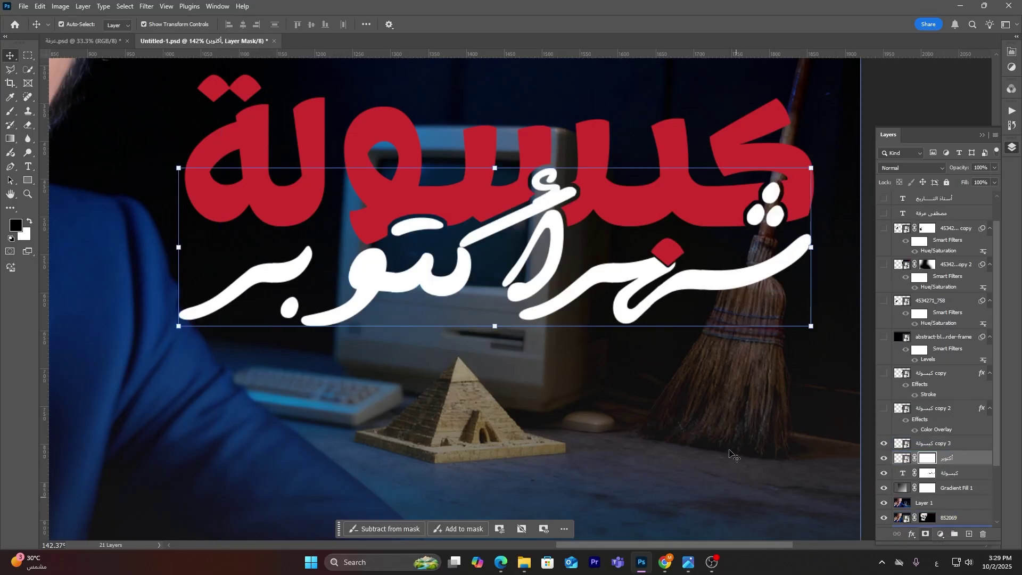
- Combine the red dot, script and كبسولة title layers into one smart object and shift it slightly down and to the left
scroll(731, 454, "up", 4)
scroll(644, 240, "down", 2)
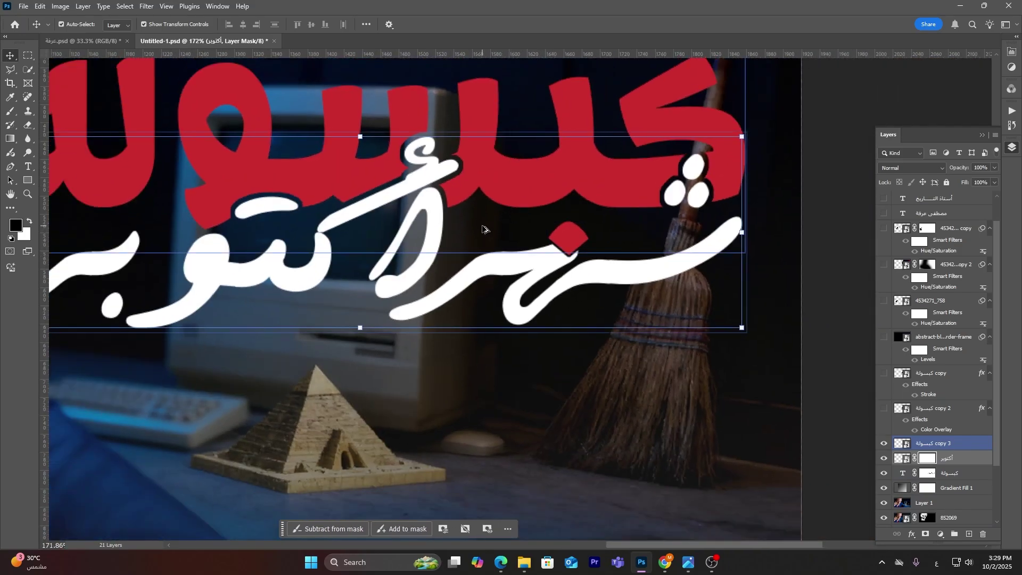
scroll(483, 229, "down", 5)
scroll(577, 229, "up", 2)
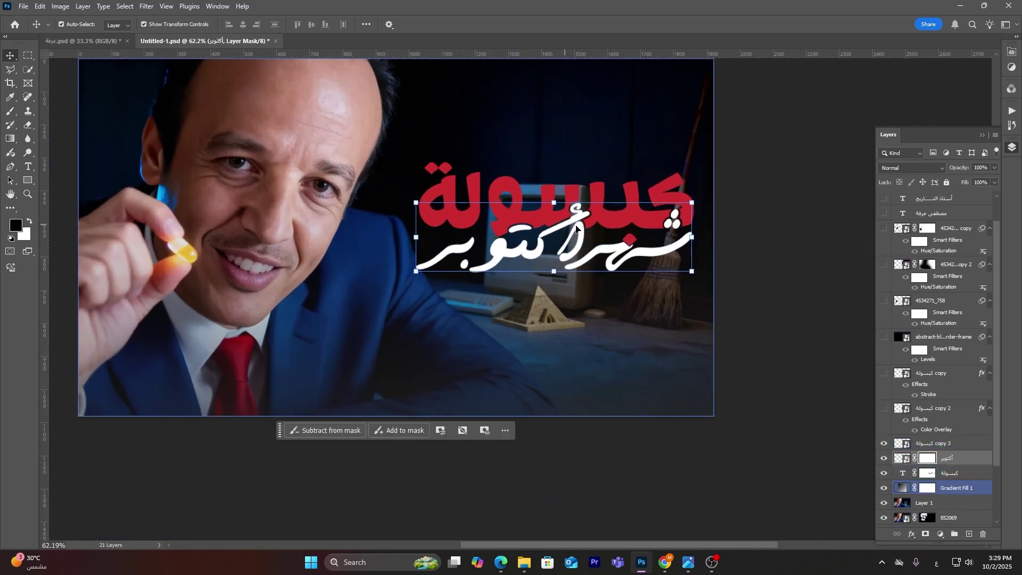
left_click_drag(576, 229, 645, 214)
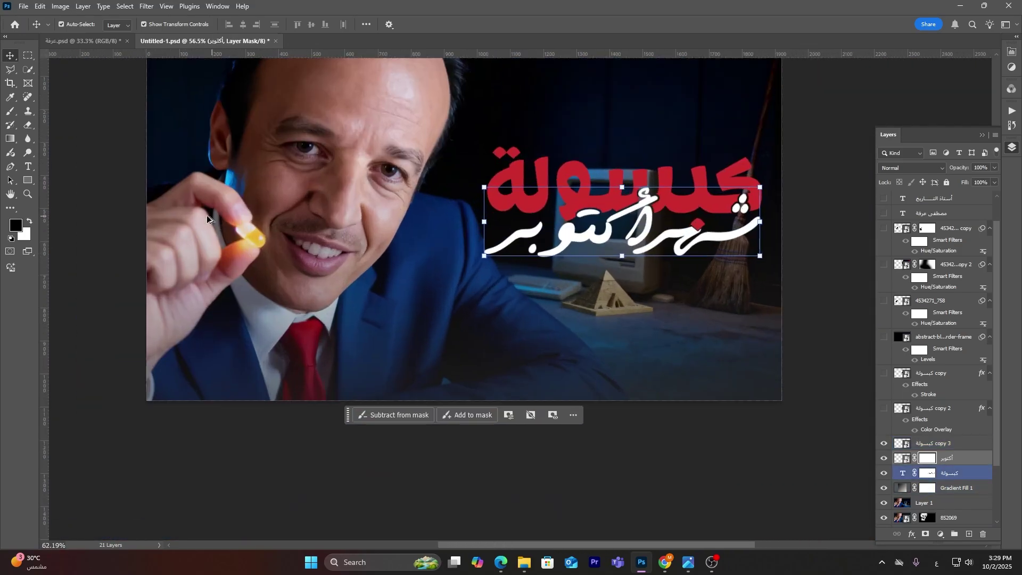
left_click(945, 447)
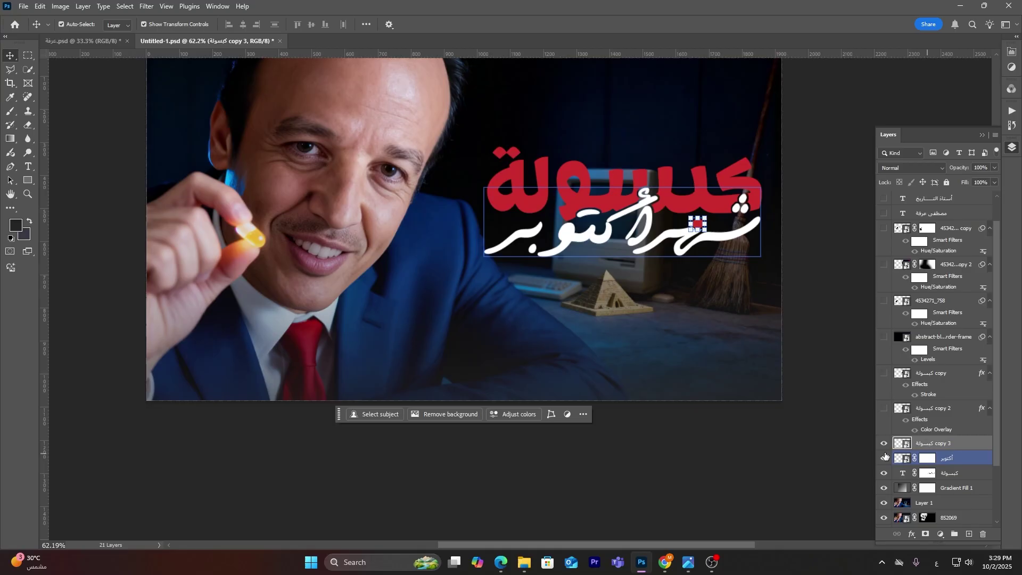
left_click(946, 472, "shift")
right_click(958, 478)
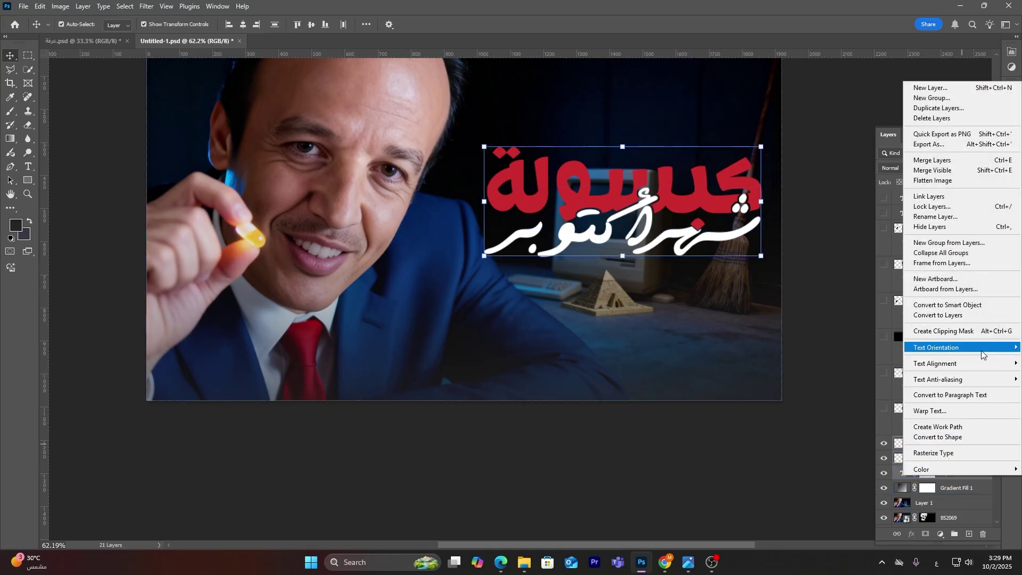
left_click(982, 306)
left_click_drag(541, 195, 531, 211)
- Give the combined title a thick dark gray outside stroke, leaving the pale stroke switched off
double_click(985, 443)
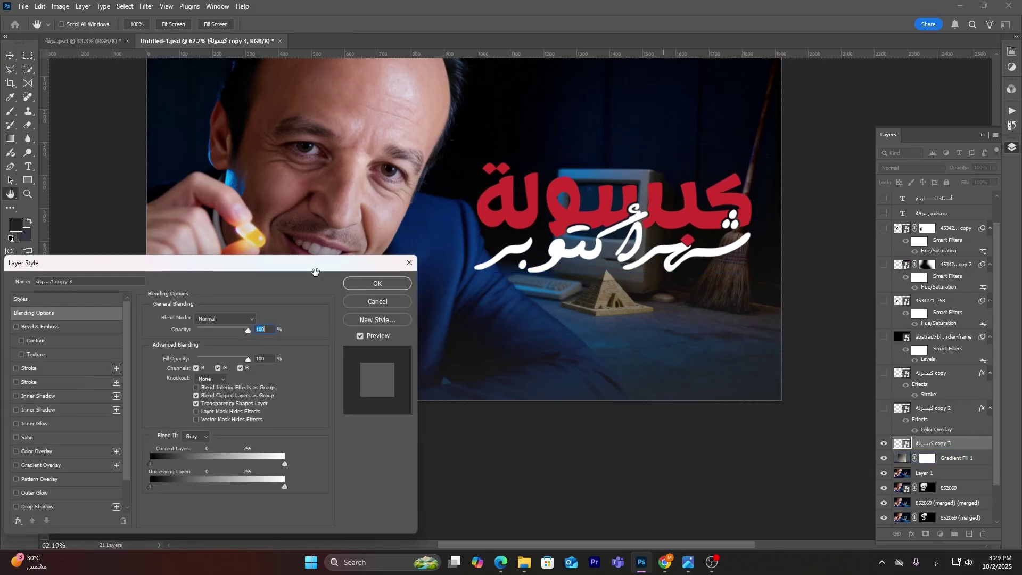
left_click(37, 366)
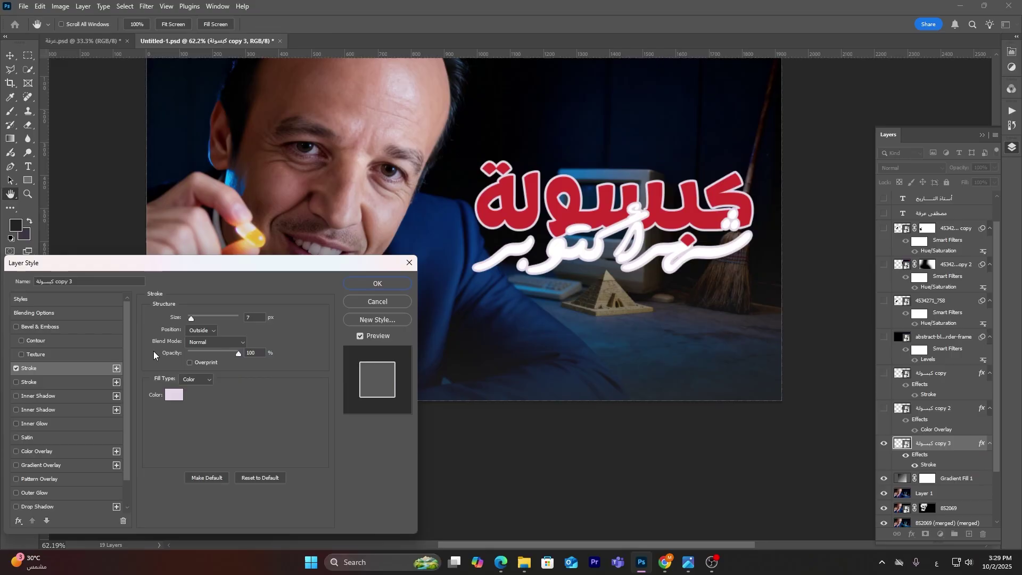
left_click(16, 368)
left_click(22, 382)
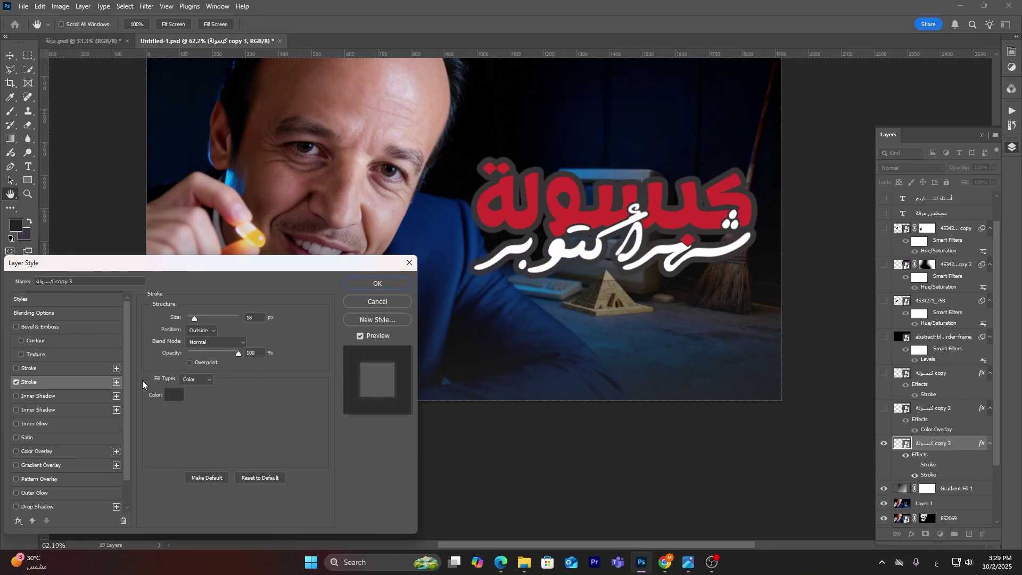
left_click(374, 294)
- Create a layer above Gradient Fill 1 and fill the gaps inside the title outline with dark gray using a 100% flow brush
left_click(956, 479)
key("v")
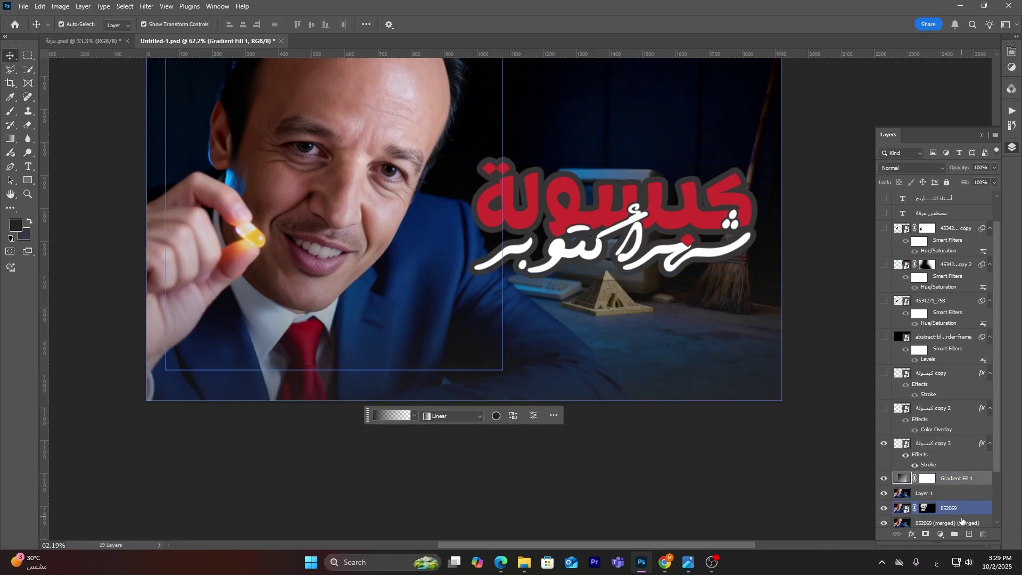
left_click(969, 534)
left_click(17, 113)
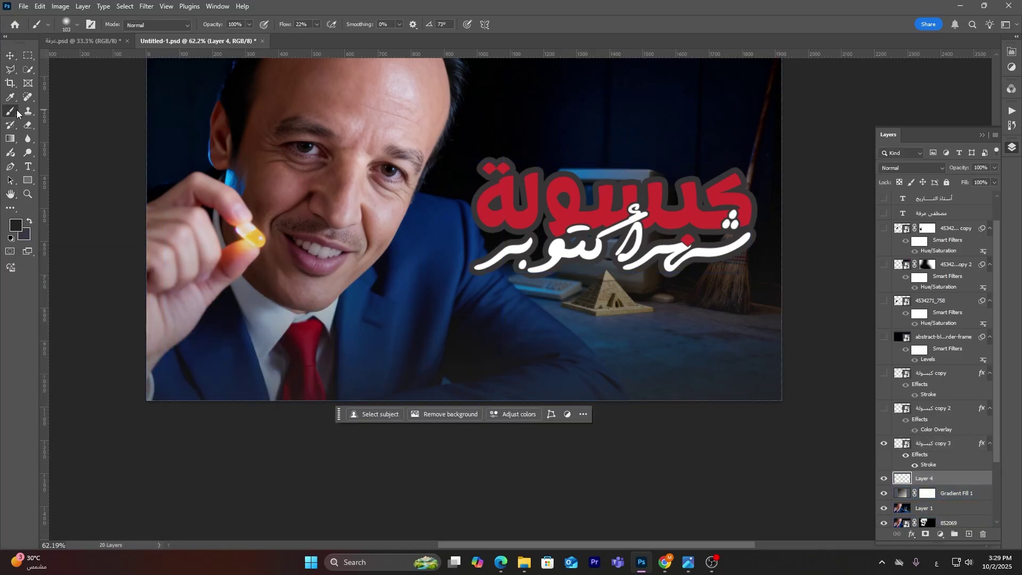
scroll(556, 219, "up", 5)
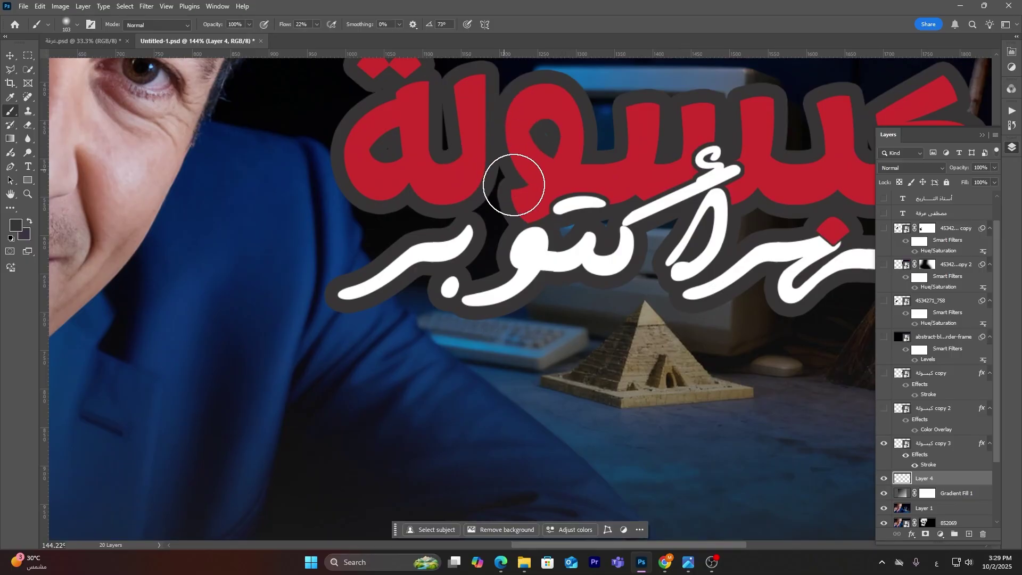
left_click_drag(514, 182, 507, 179)
left_click_drag(287, 25, 308, 26)
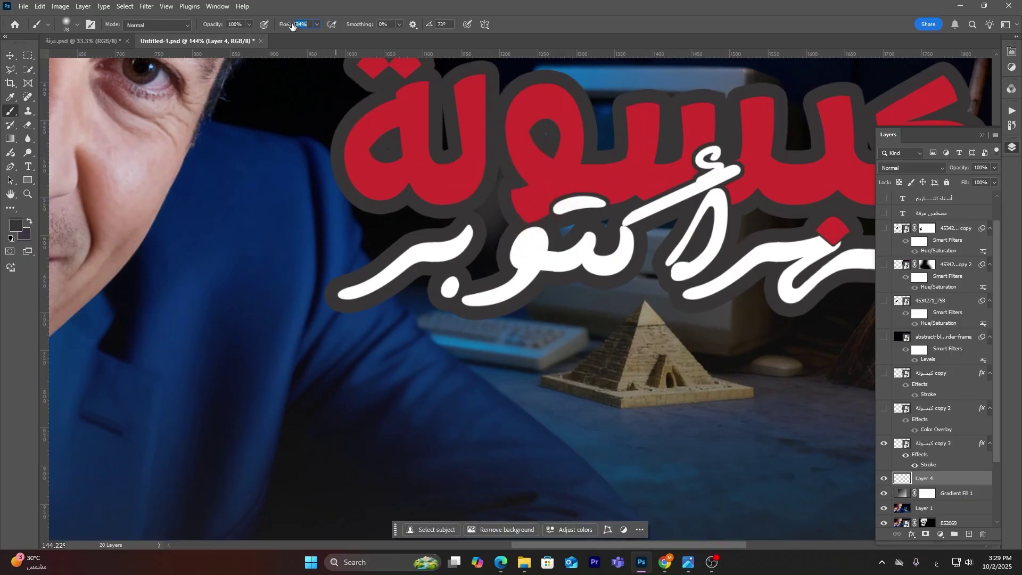
left_click_drag(490, 232, 493, 233)
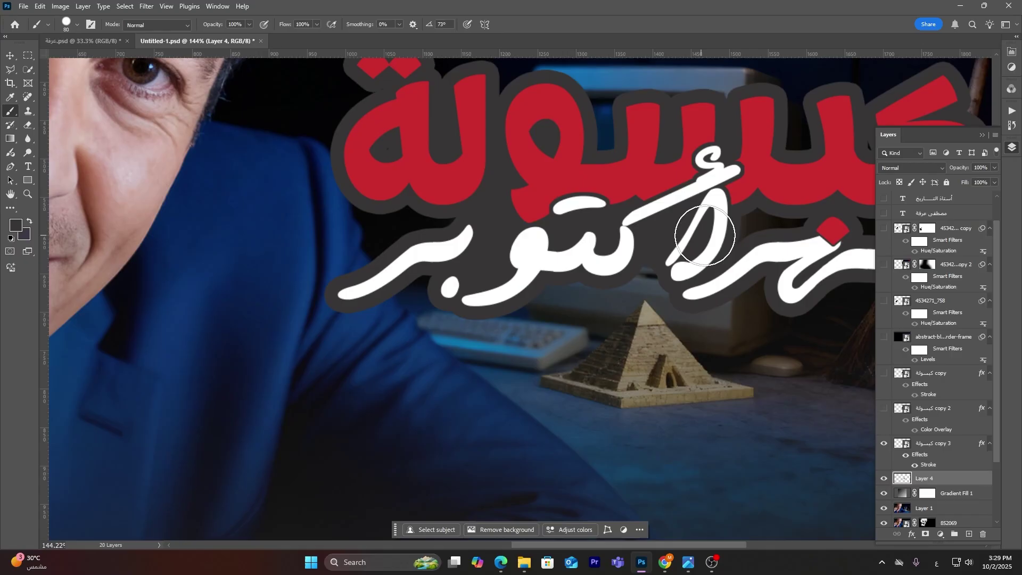
scroll(583, 165, "down", 3)
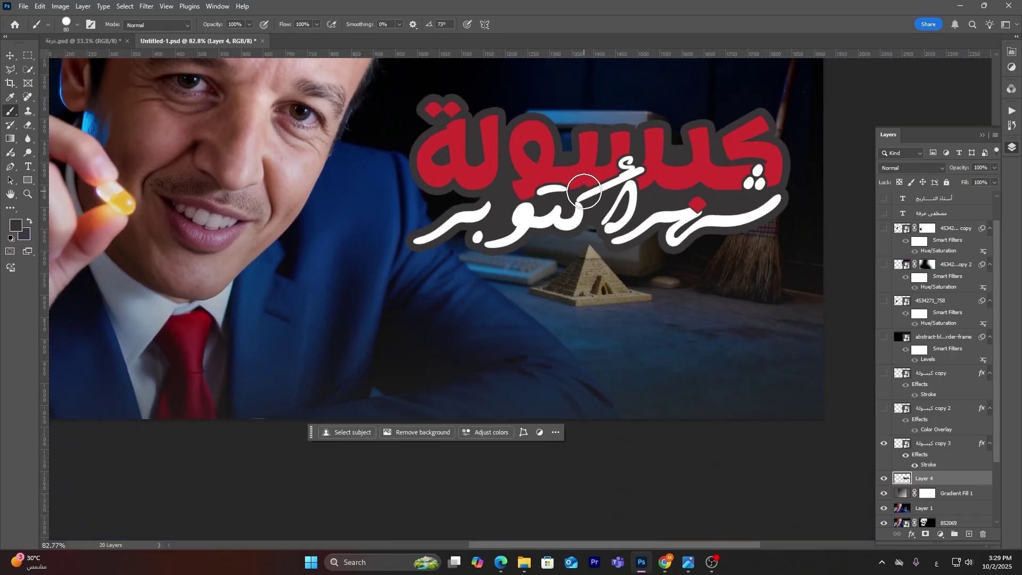
scroll(592, 190, "down", 2)
scroll(592, 190, "up", 1)
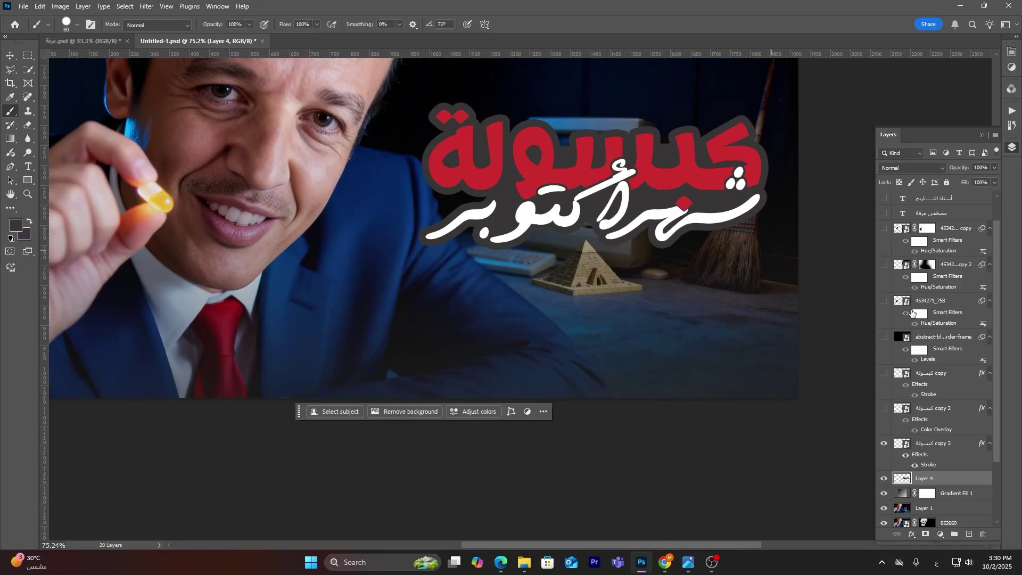
- Convert the stroked title and its painted backing layer into a single smart object
left_click(944, 445, "shift")
right_click(944, 446)
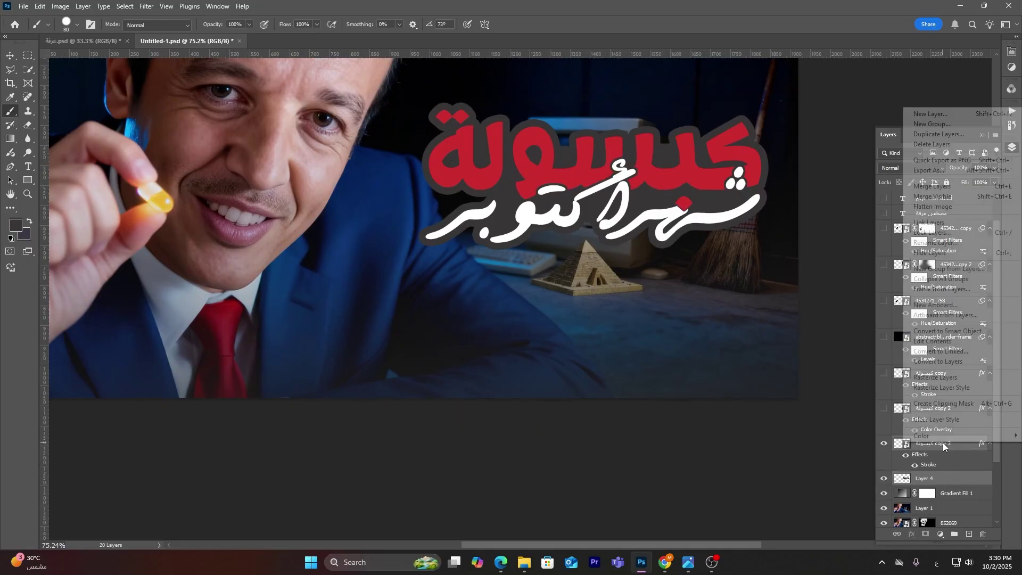
left_click(961, 333)
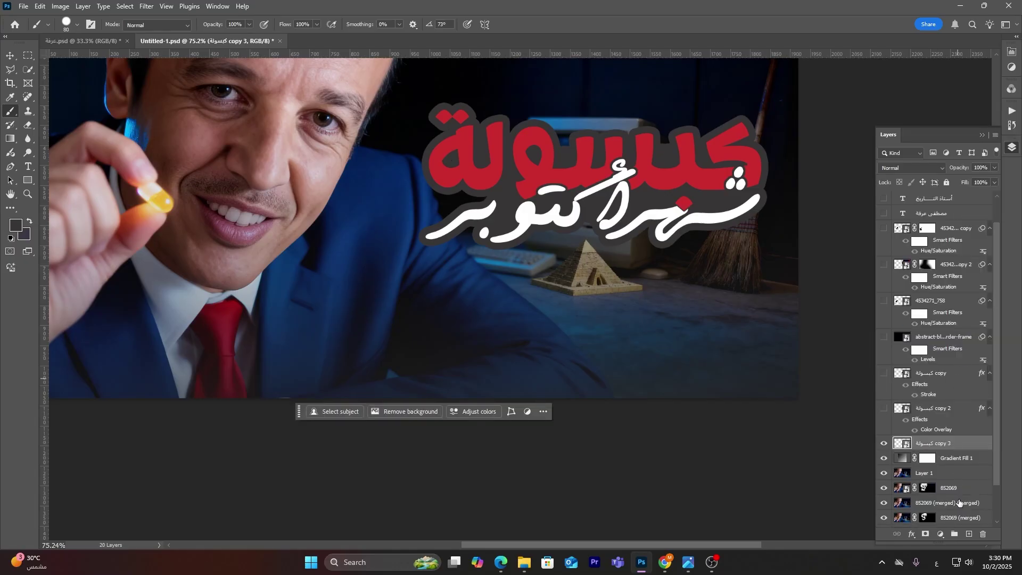
- Add a 7 px pale pink outside stroke at 100% opacity around the title smart object
double_click(963, 447)
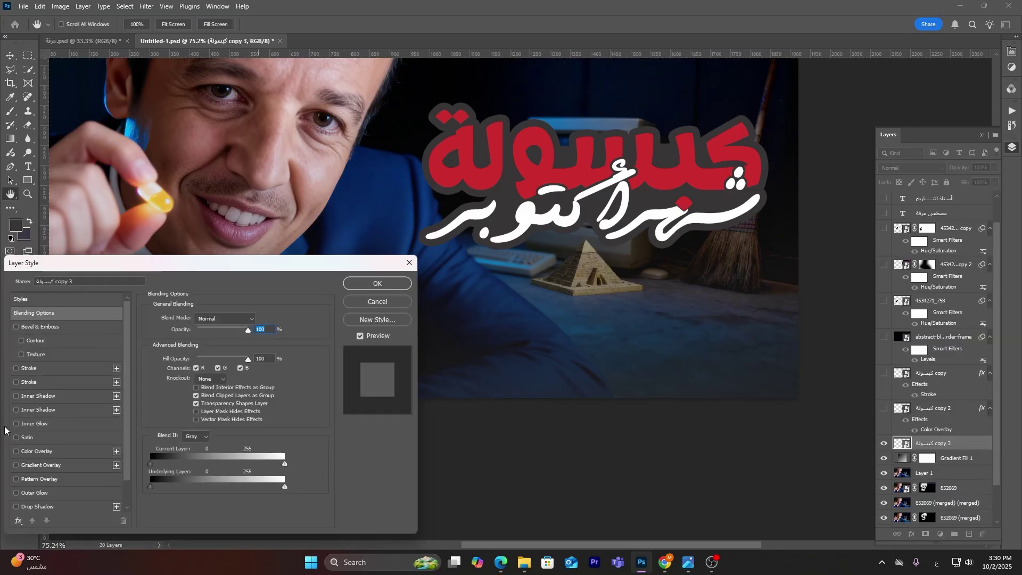
left_click(33, 368)
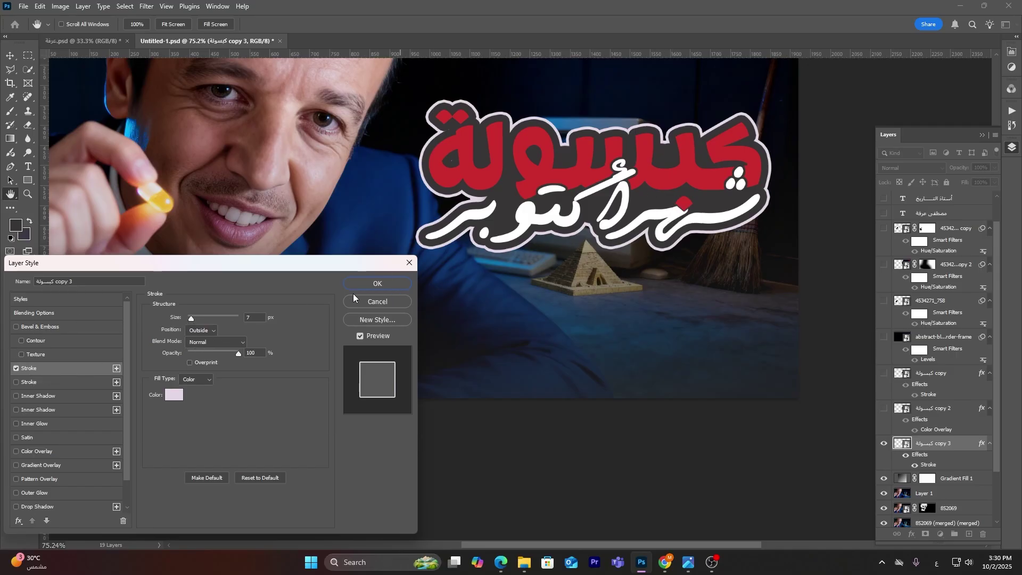
left_click(373, 284)
scroll(373, 288, "down", 3)
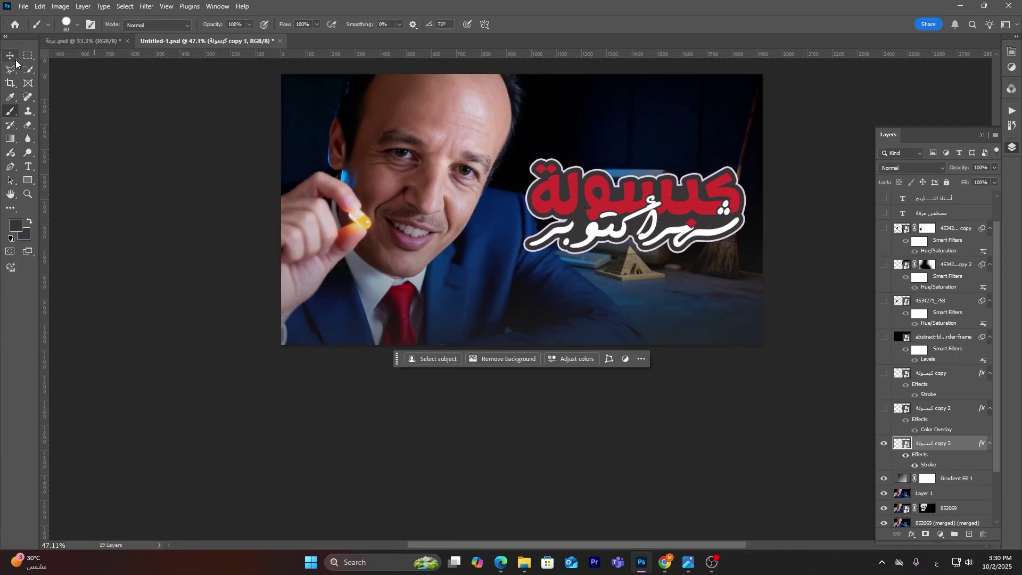
- Scale the title lockup to about 103.8% and move it slightly down beside the man
left_click(15, 61)
scroll(626, 237, "up", 2)
left_click_drag(502, 202, 491, 203)
left_click_drag(678, 218, 678, 238)
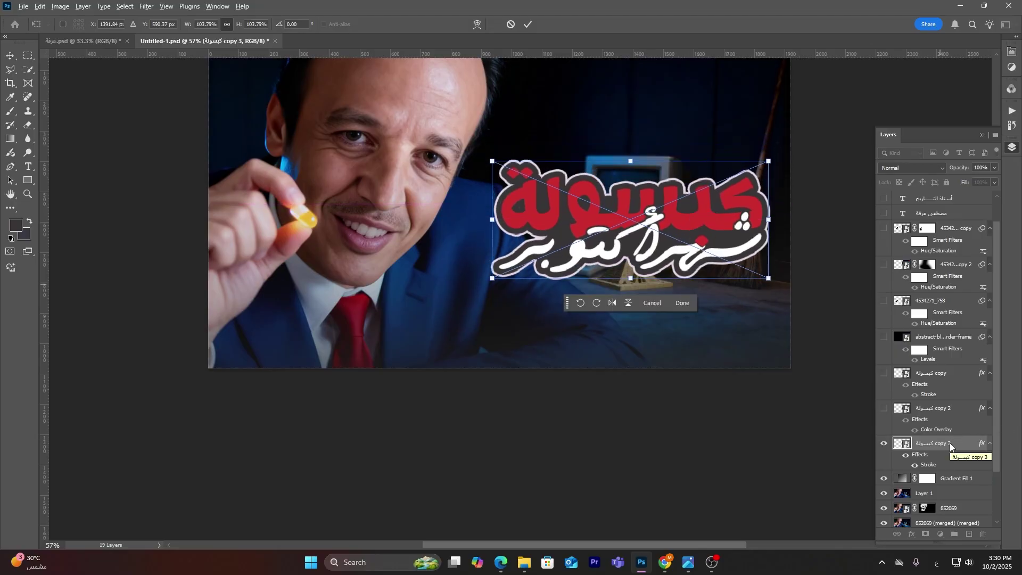
- Duplicate the title lockup beneath the original and nudge the copy slightly downward to form an offset edge
left_click_drag(950, 443, 949, 442)
key("Down")
key("Down")
key("Down")
key("Down")
key("Down")
key("Down")
key("Down")
key("Down")
key("Down")
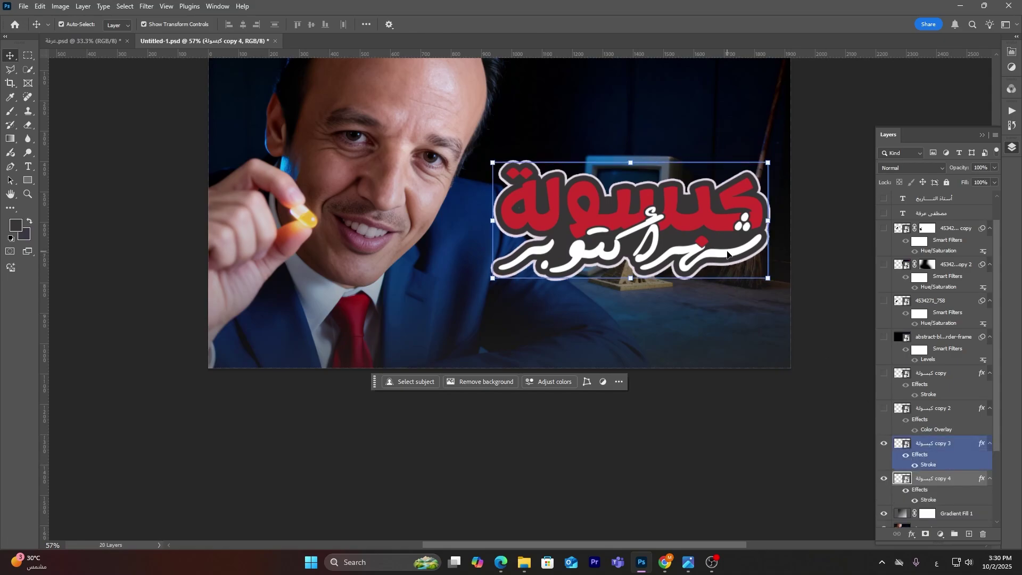
key("Down")
key("Down")
key("Down")
key("Down")
key("Down")
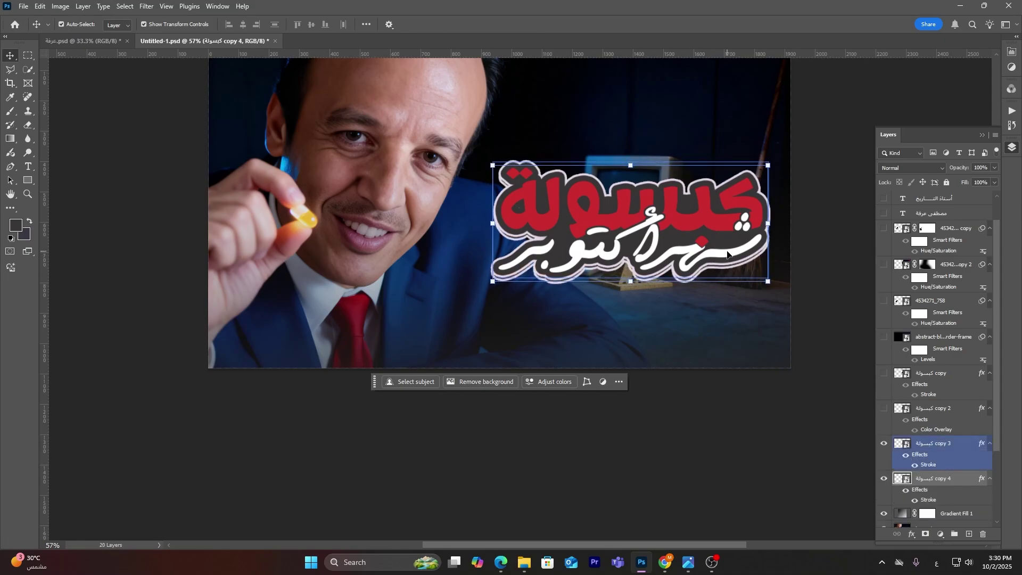
left_click(964, 485)
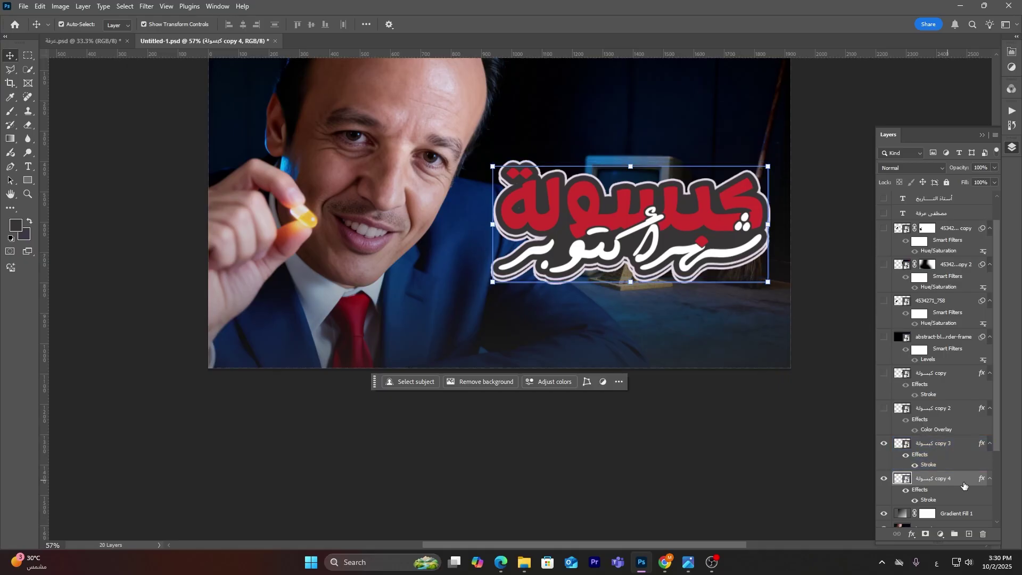
- Convert the lower title copy to a smart object and apply a dark grey Normal Color Overlay at 100% opacity
double_click(965, 485)
key("Escape")
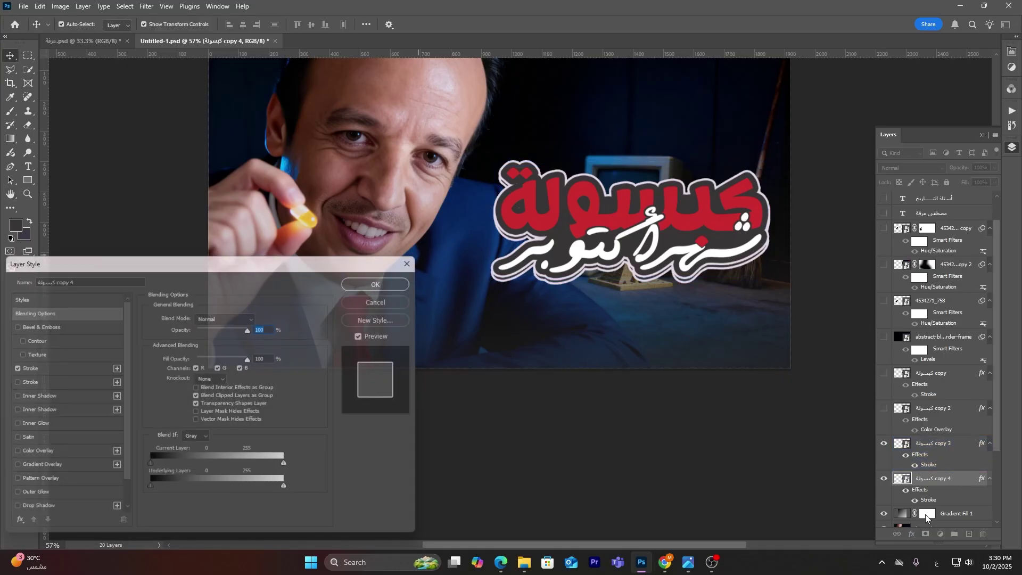
right_click(970, 475)
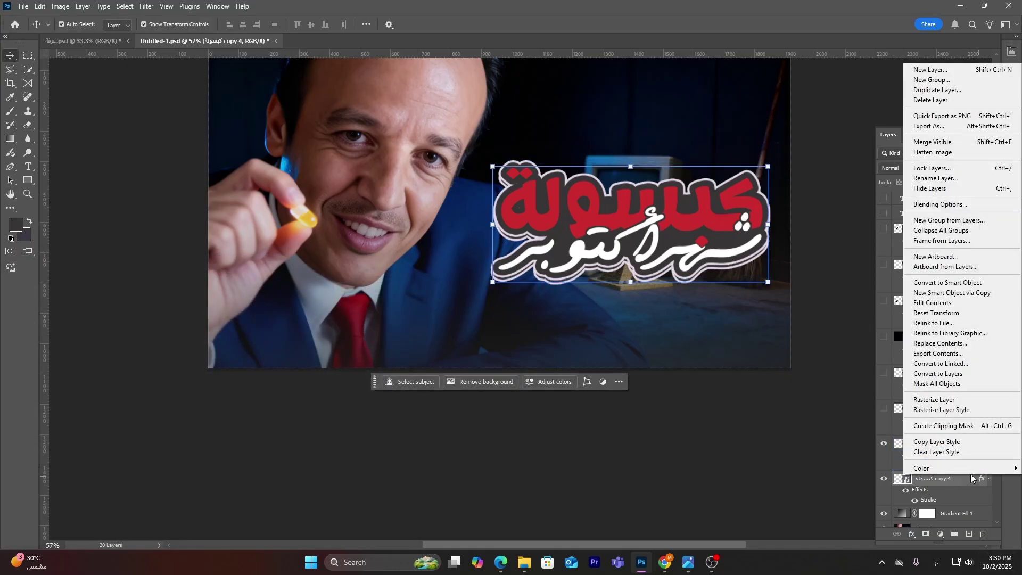
left_click(977, 282)
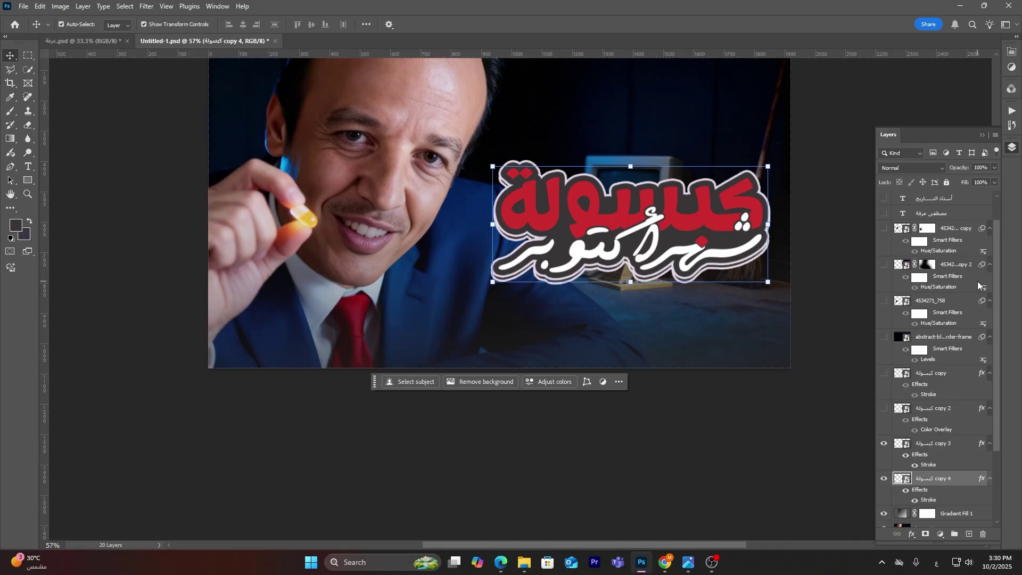
double_click(972, 478)
left_click(38, 451)
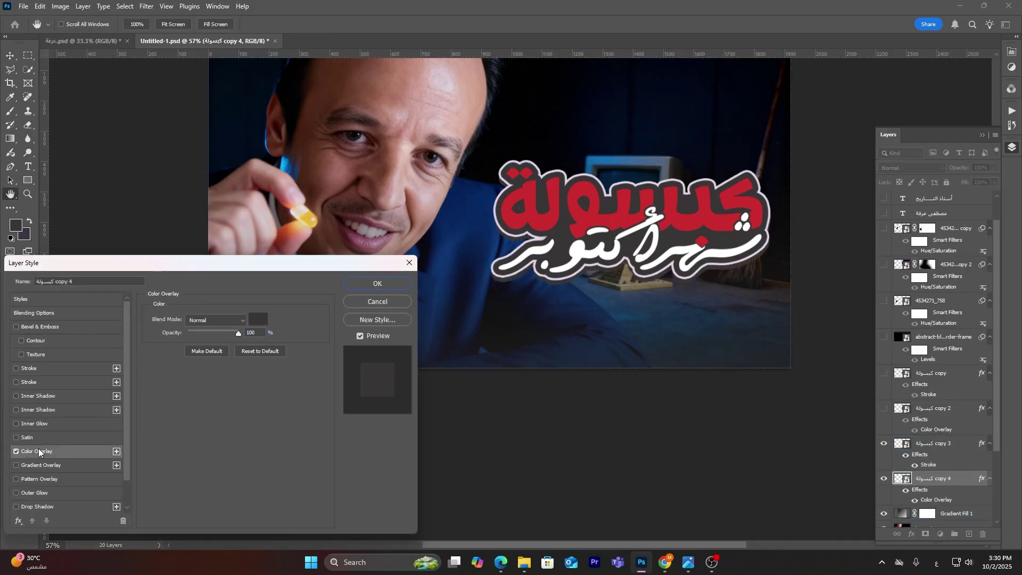
left_click(377, 284)
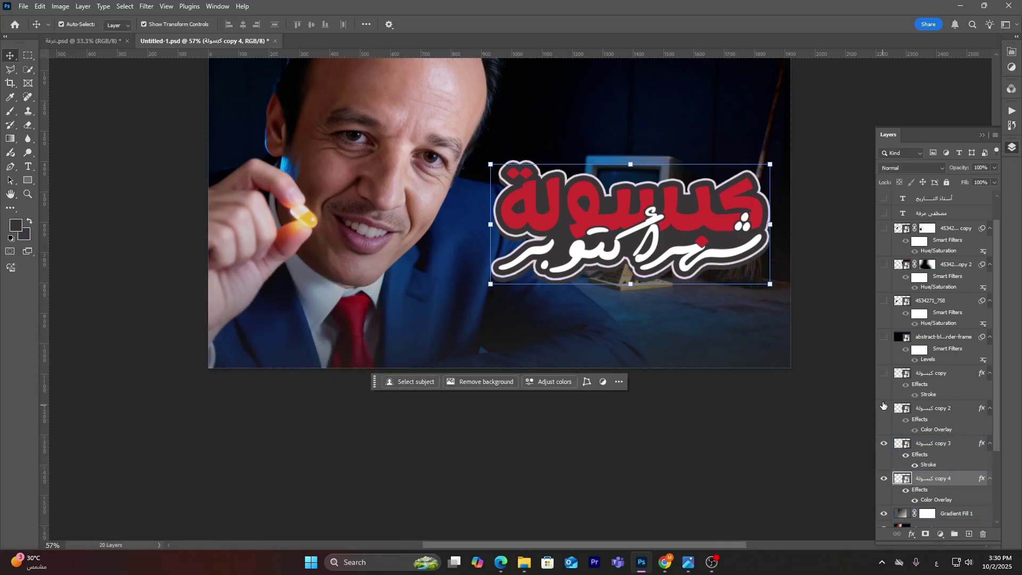
- Hide the two newest title copies and show the earlier outlined title together with its dark offset copy
left_click(884, 444)
left_click(885, 478)
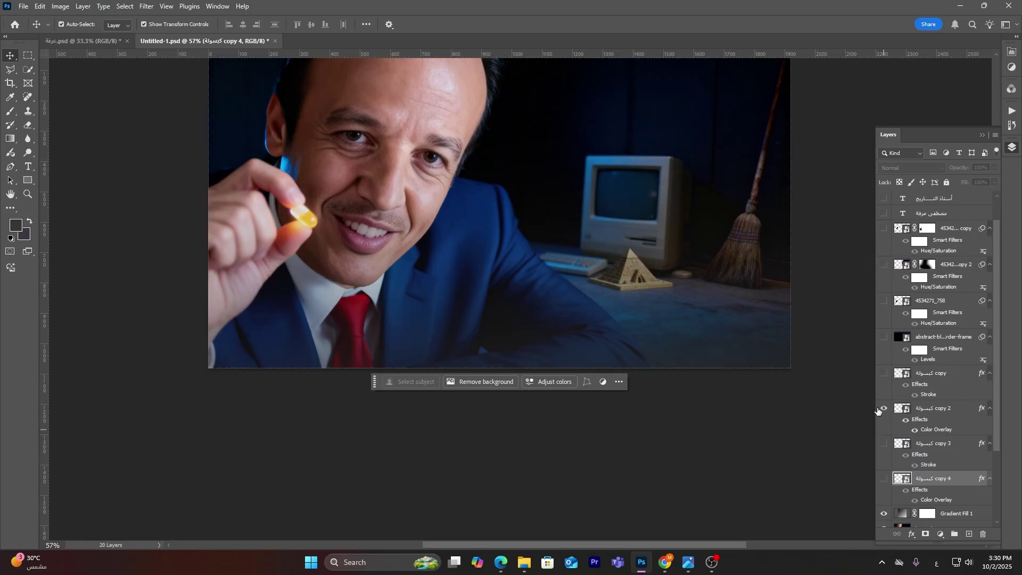
left_click(885, 409)
left_click(885, 373)
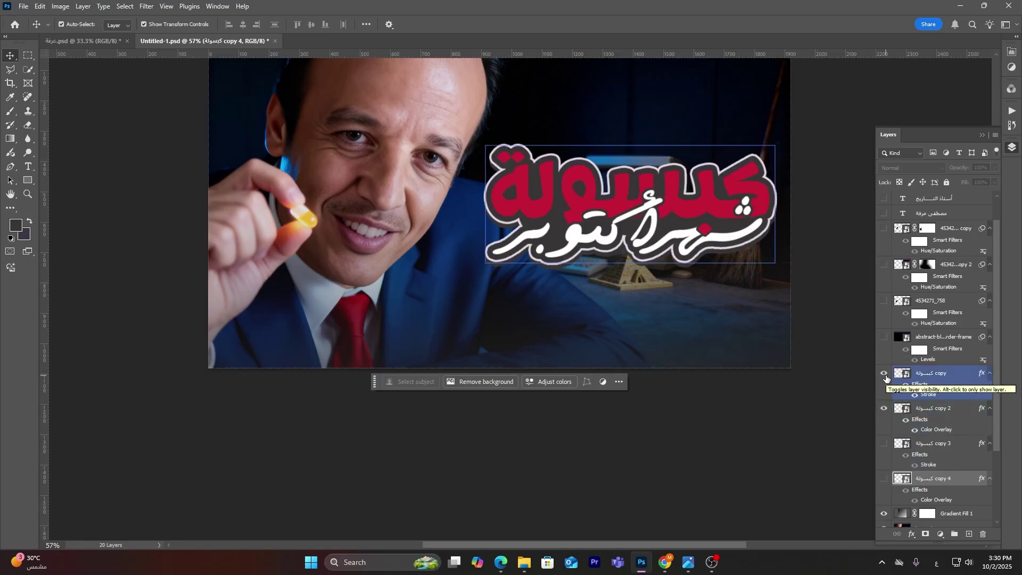
- Compare the artwork with and without the blue lens flare layer
left_click(885, 337)
left_click(885, 336)
left_click(884, 336)
left_click(885, 336)
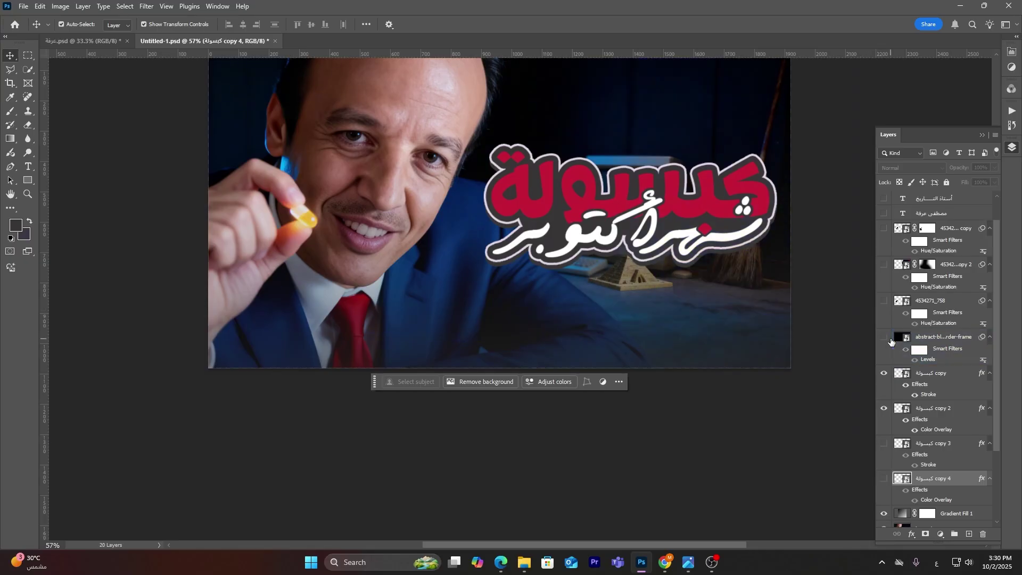
- Switch to Freepik in the browser and view the "Abstract blue lens flare border frame" image among the "light" search results
left_click(500, 562)
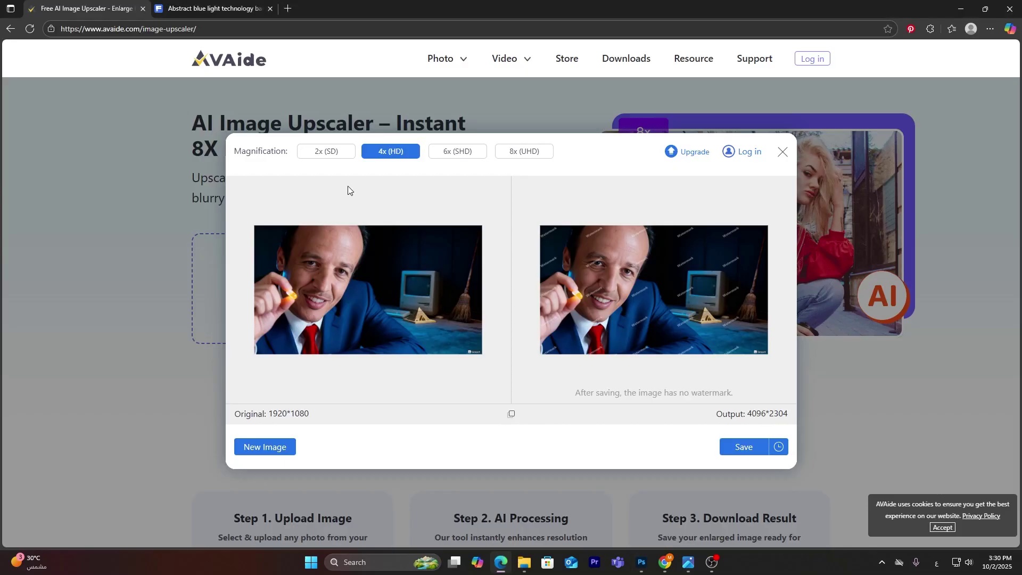
left_click(223, 9)
left_click(1000, 67)
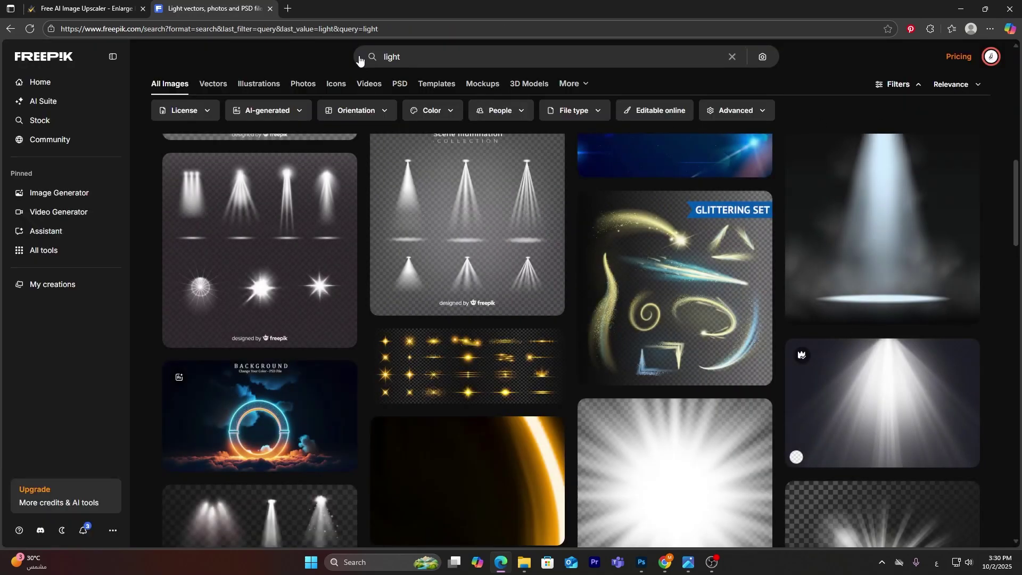
scroll(366, 236, "up", 6)
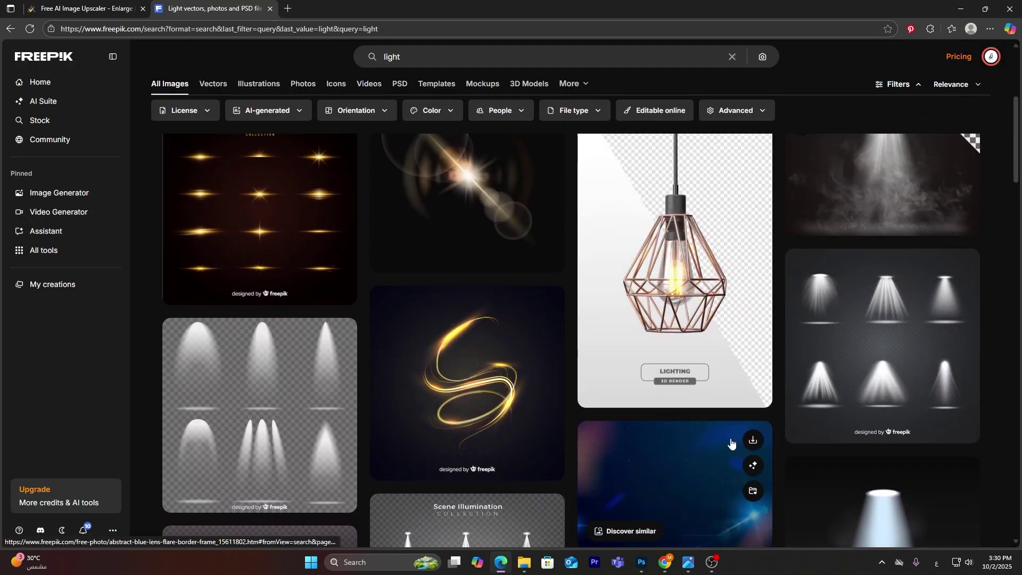
left_click(656, 489)
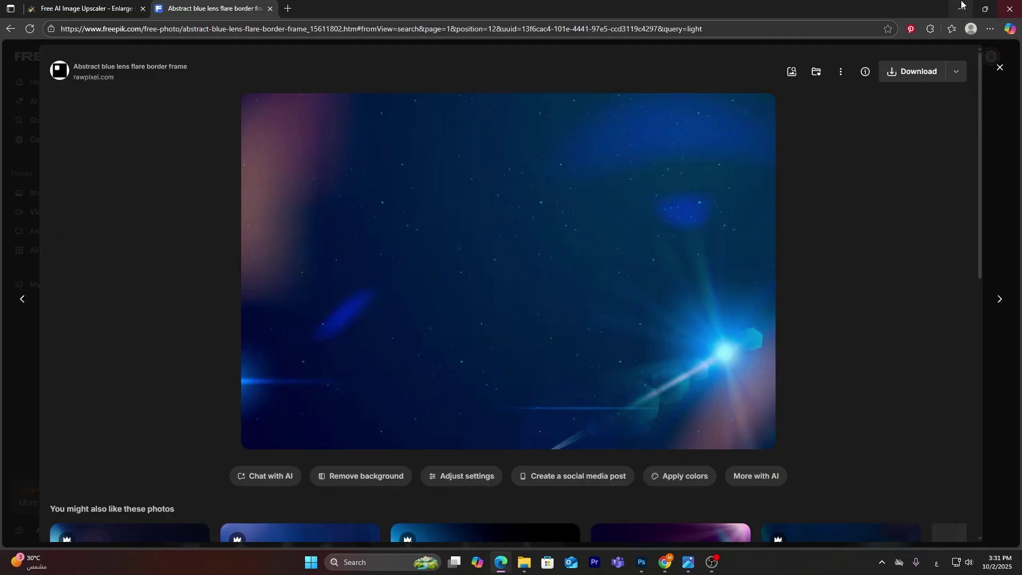
key("alt+Tab")
- Show the blue lens flare layer above the title, keeping its blend mode at Screen
left_click(915, 492)
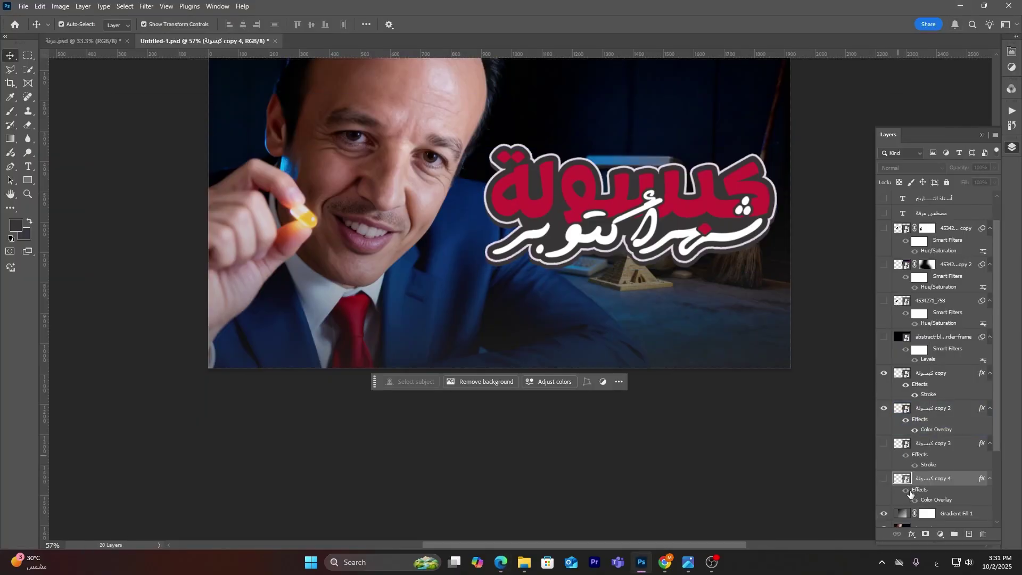
scroll(916, 405, "up", 2)
left_click(884, 367)
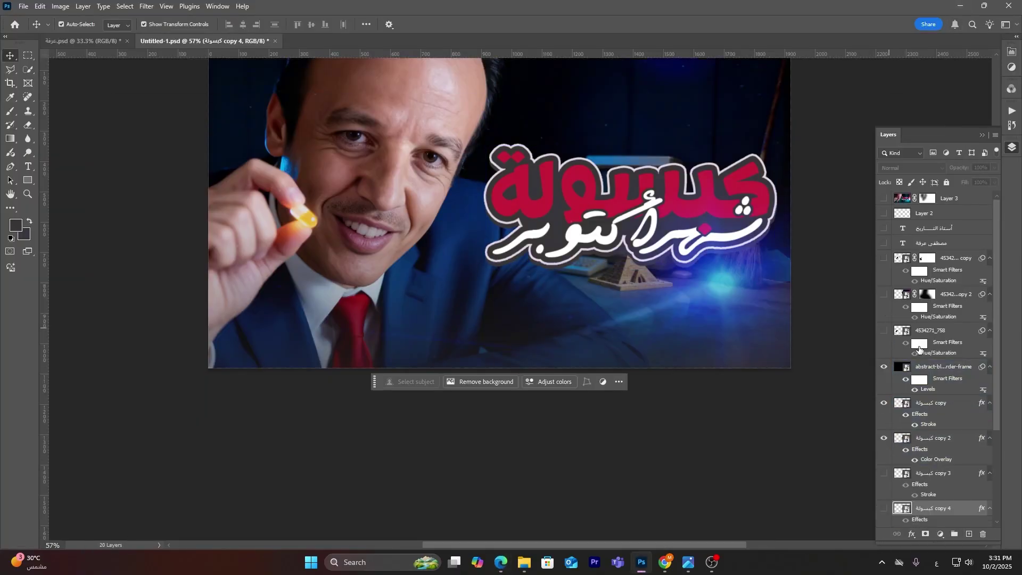
left_click(918, 364)
left_click(912, 167)
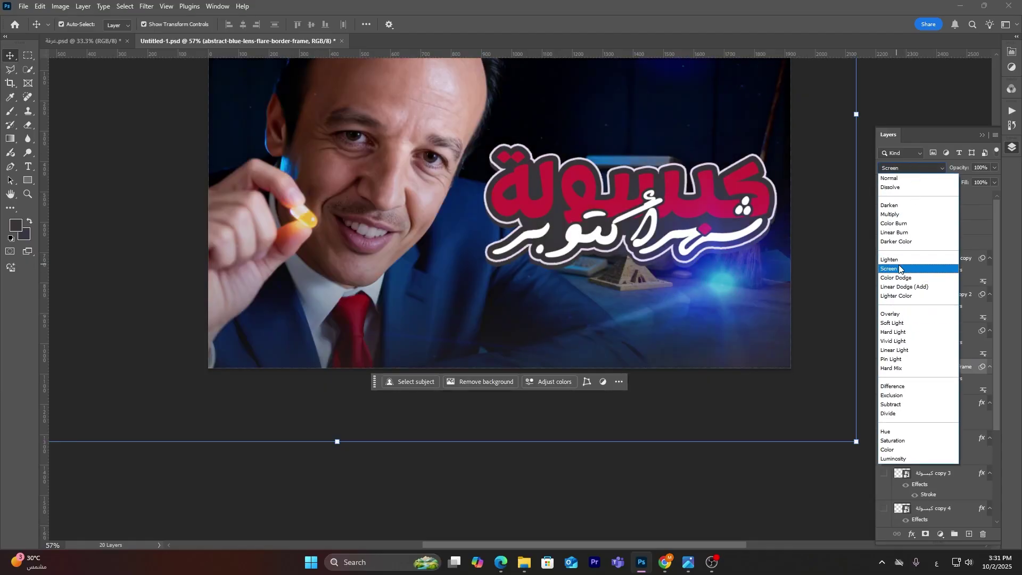
left_click(978, 368)
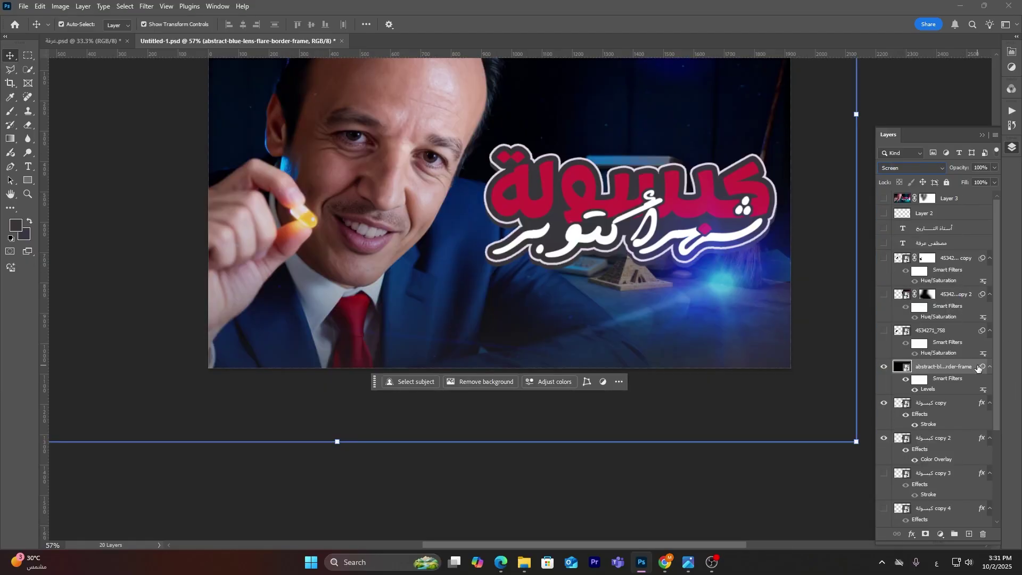
- Set the midtone input level to 0.16 in the blue lens flare layer's Levels smart filter
double_click(938, 394)
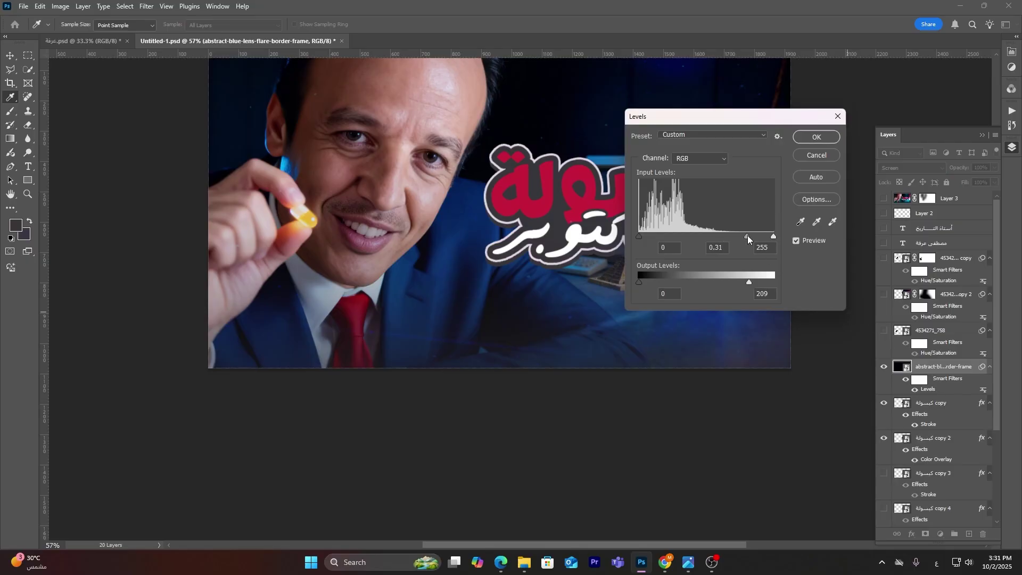
mouse_move(747, 235)
left_mouse_down()
mouse_move(684, 247)
mouse_move(760, 237)
left_mouse_up()
left_click_drag(769, 114, 373, 198)
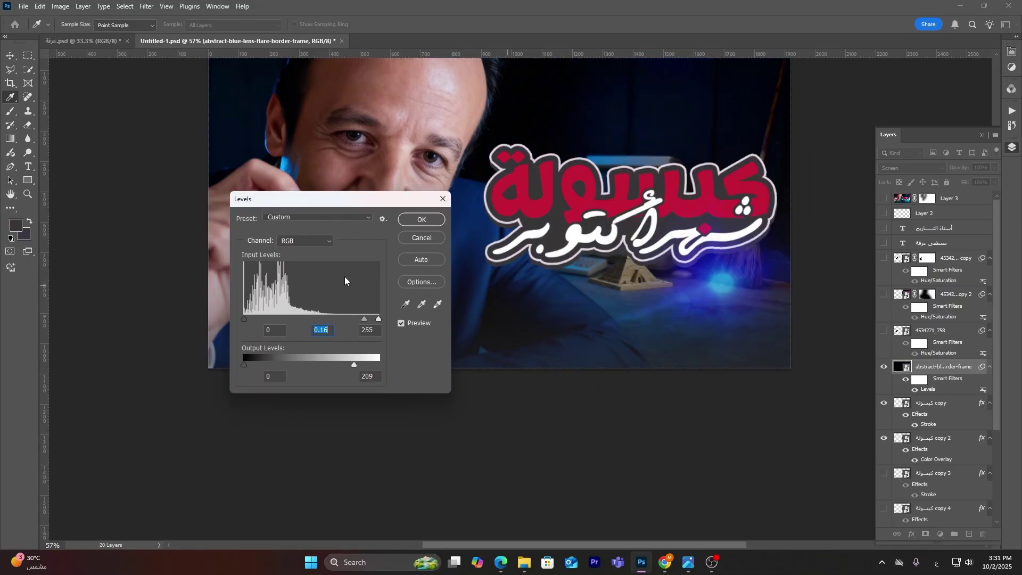
left_click(419, 221)
key("v")
- Show the 4534271_758 light flare layer over the capsule
left_click(884, 332)
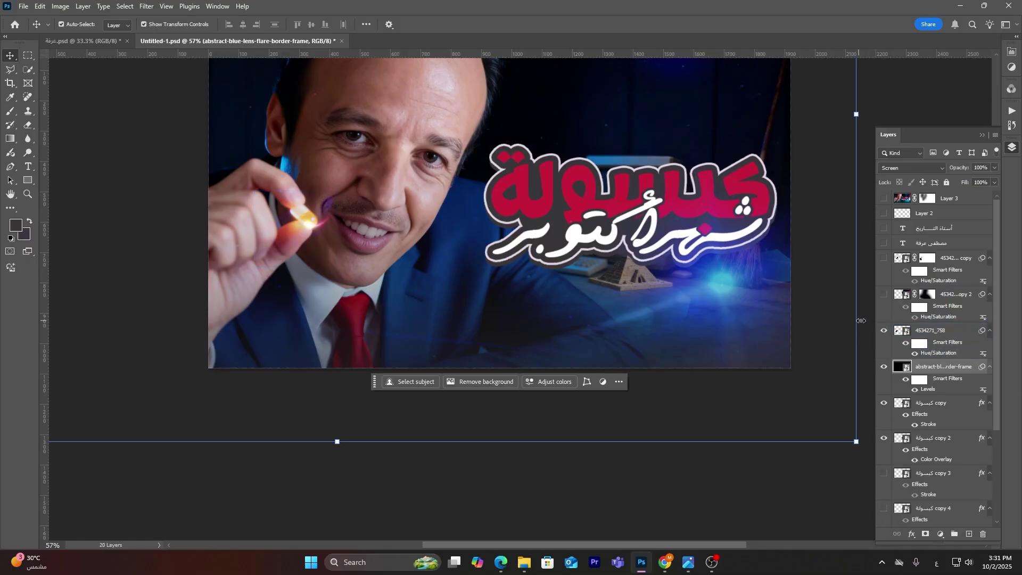
scroll(254, 195, "up", 5)
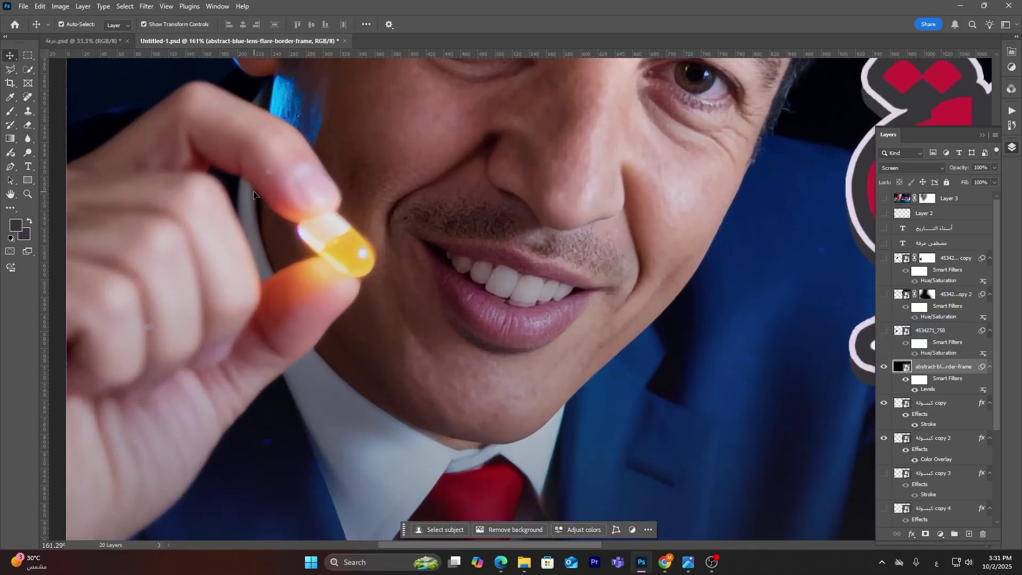
left_click(885, 333)
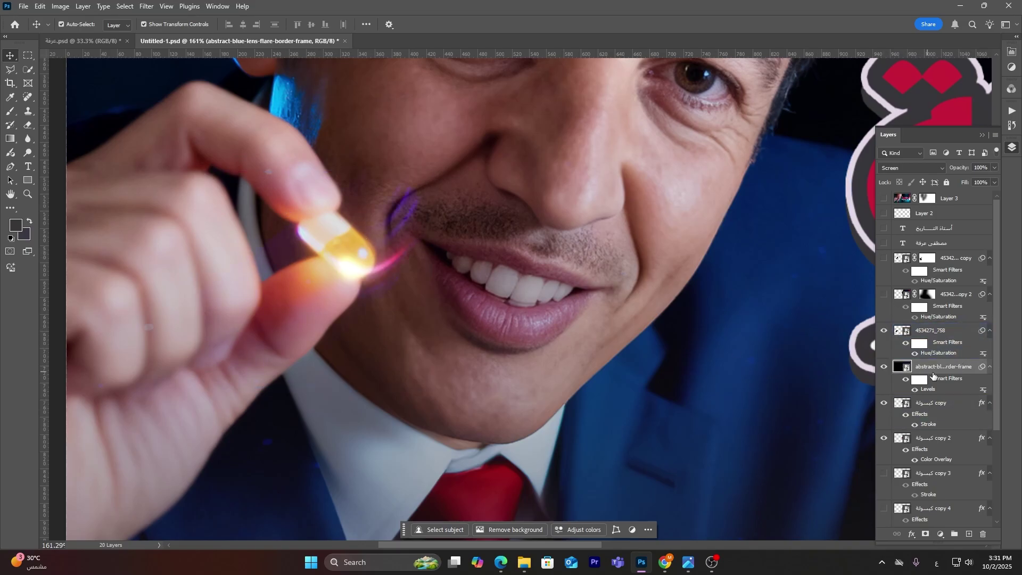
- Add a layer mask to the capsule flare and brush out the purple streak on the hand side with black
left_click(918, 326)
left_click(927, 535)
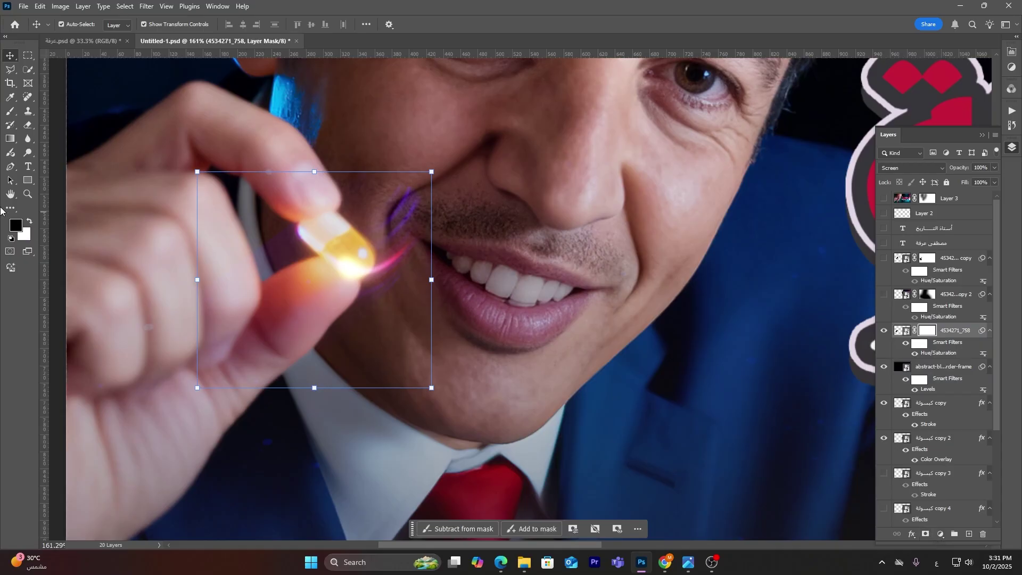
left_click(10, 113)
scroll(224, 240, "up", 3)
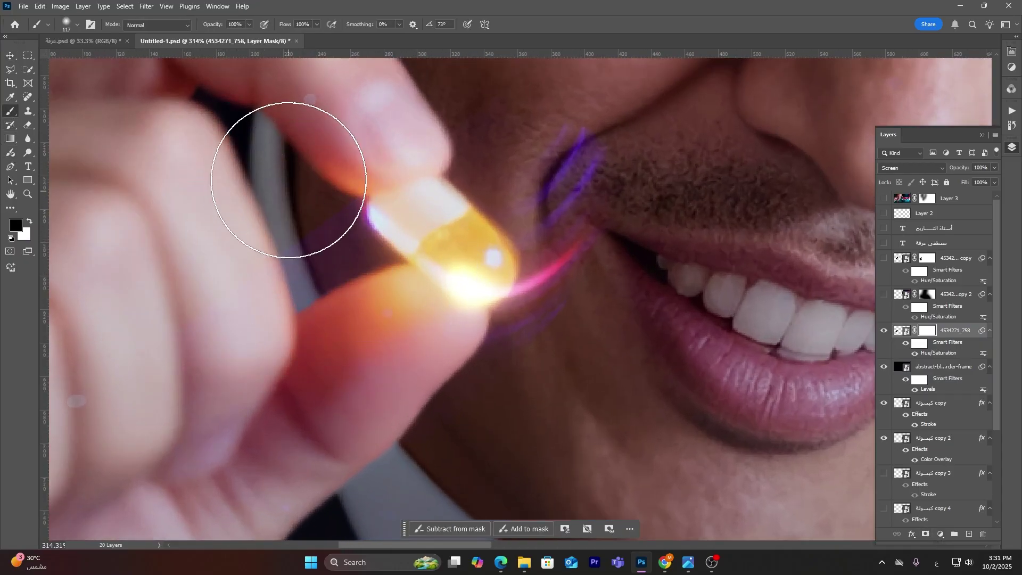
scroll(426, 277, "down", 3)
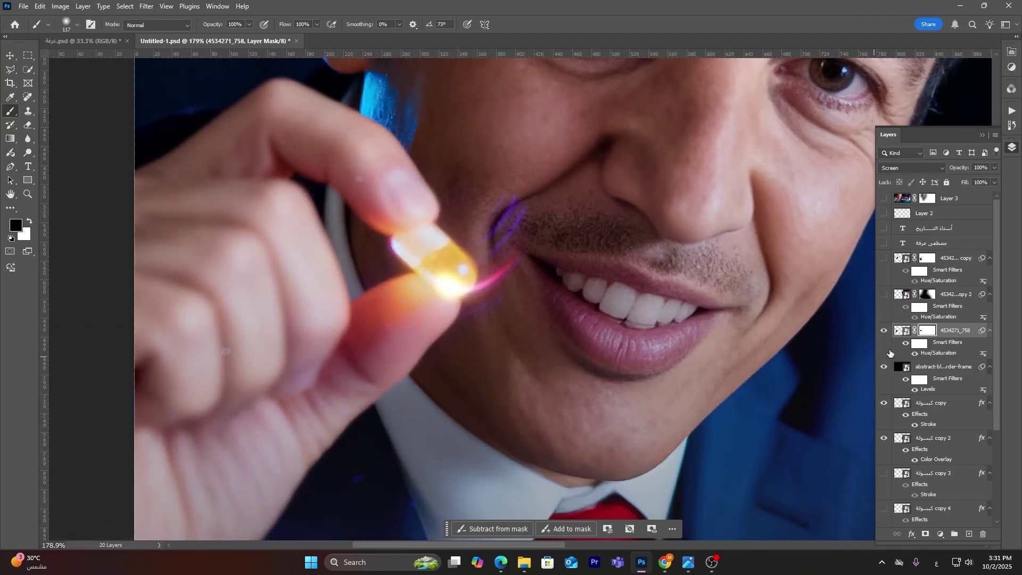
- Show the magenta and orange flare layer (4534271_758 copy 2) along the artwork's right edge
left_click(885, 294)
scroll(816, 285, "down", 5)
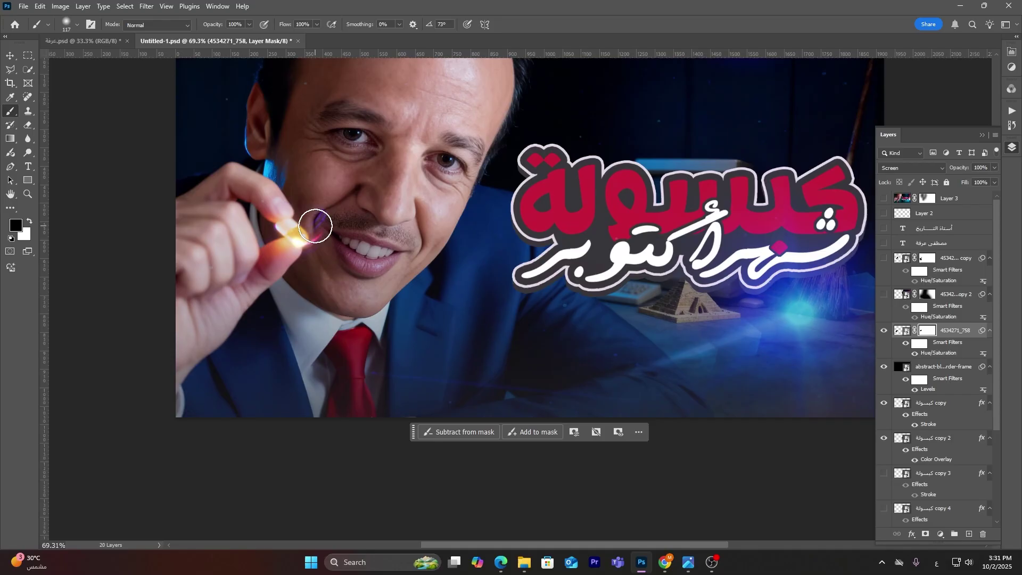
scroll(315, 227, "down", 3)
scroll(317, 237, "up", 3)
scroll(320, 249, "down", 4)
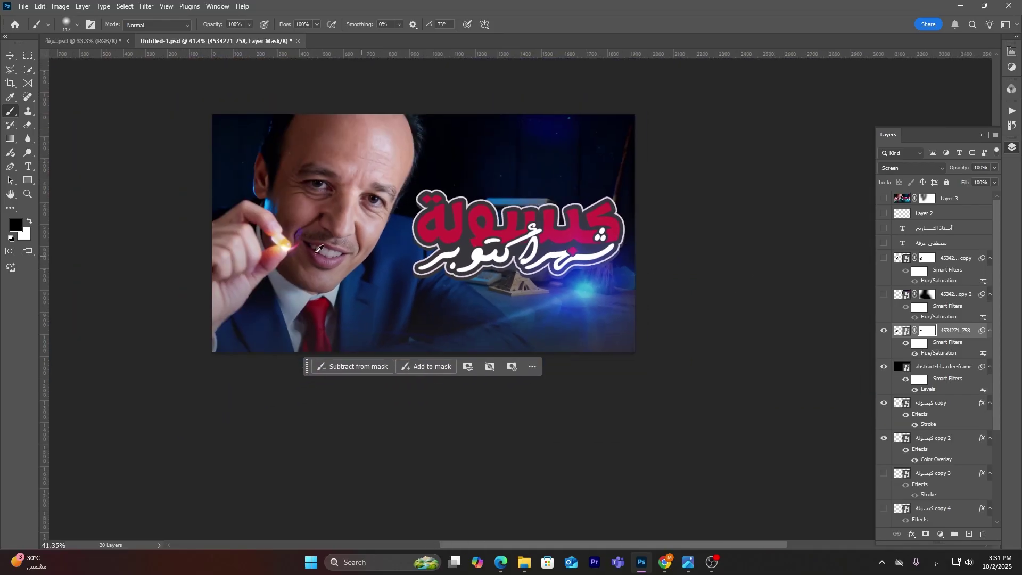
scroll(325, 224, "up", 1)
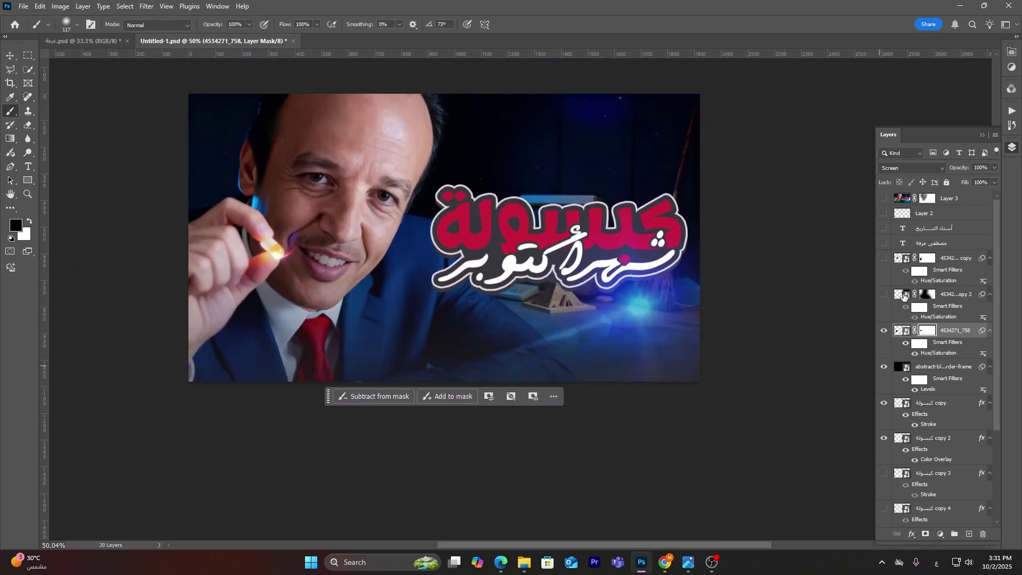
left_click(885, 295)
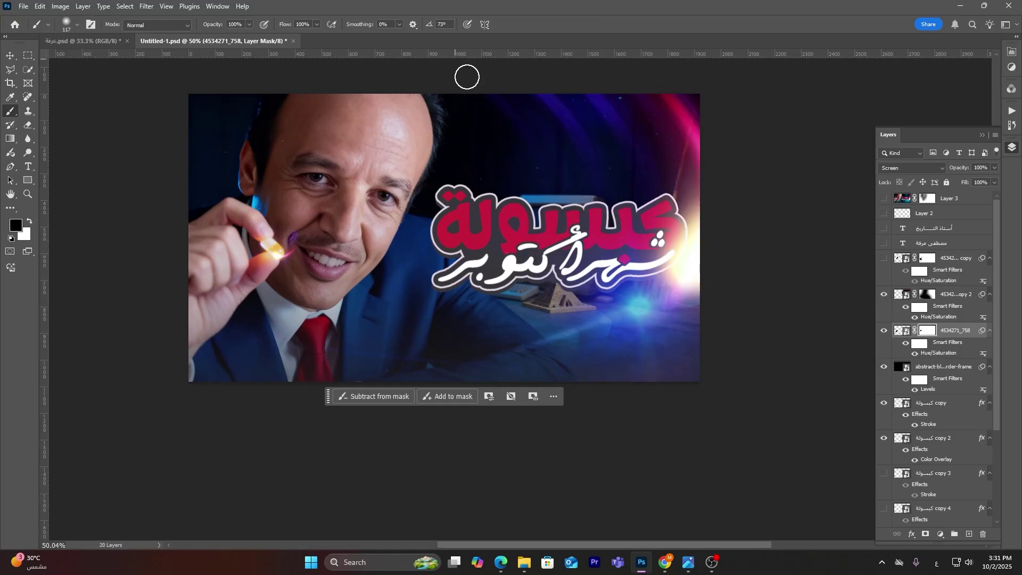
- Review the Hue/Saturation smart filter settings of the magenta edge flare
left_click(949, 296)
double_click(936, 318)
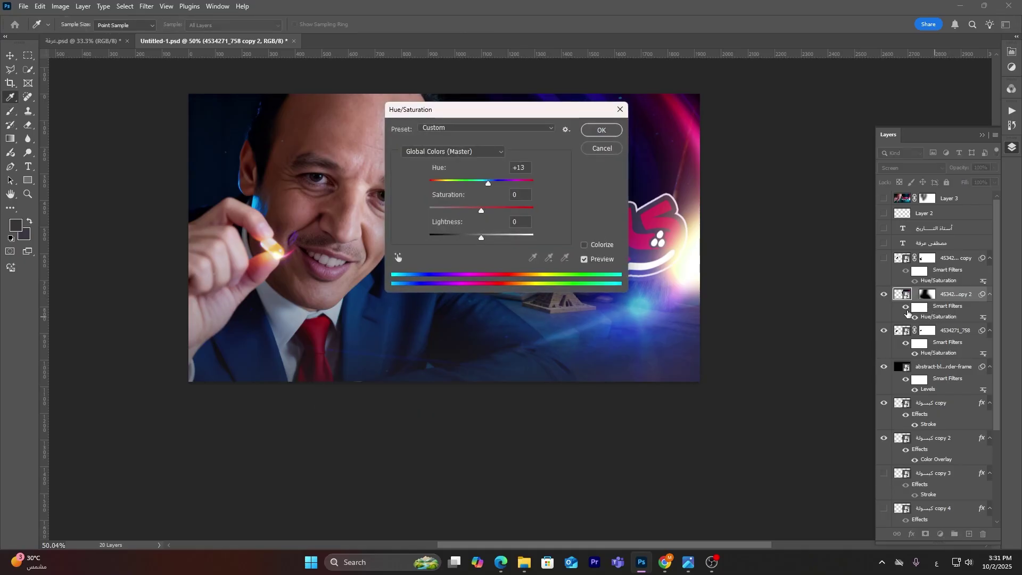
left_click(602, 134)
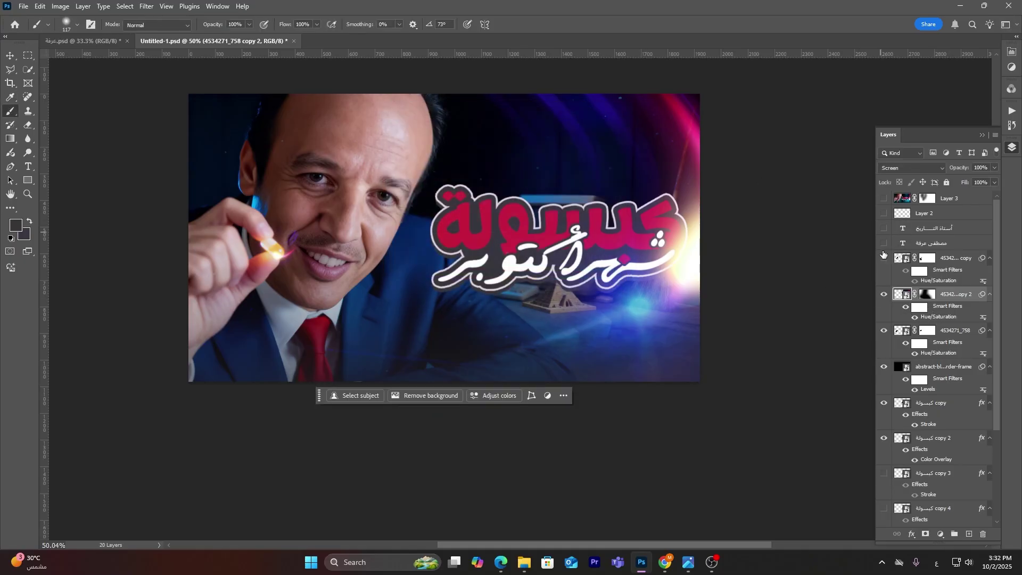
- Show the additional capsule flare copy and the two caption text layers below the title
left_click(884, 258)
left_click(884, 257)
left_click(885, 257)
left_click(884, 243)
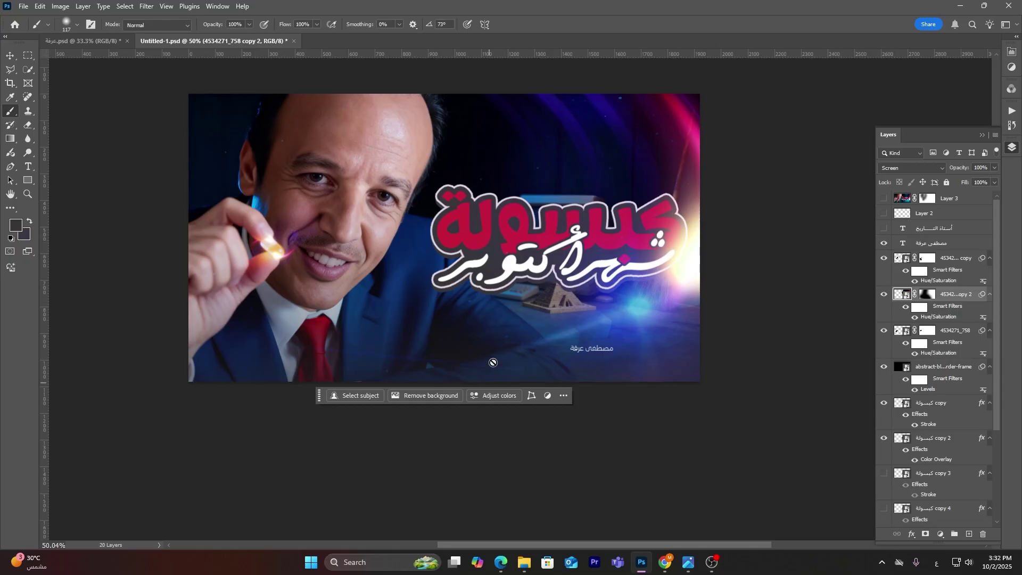
left_click(884, 229)
scroll(870, 199, "up", 1)
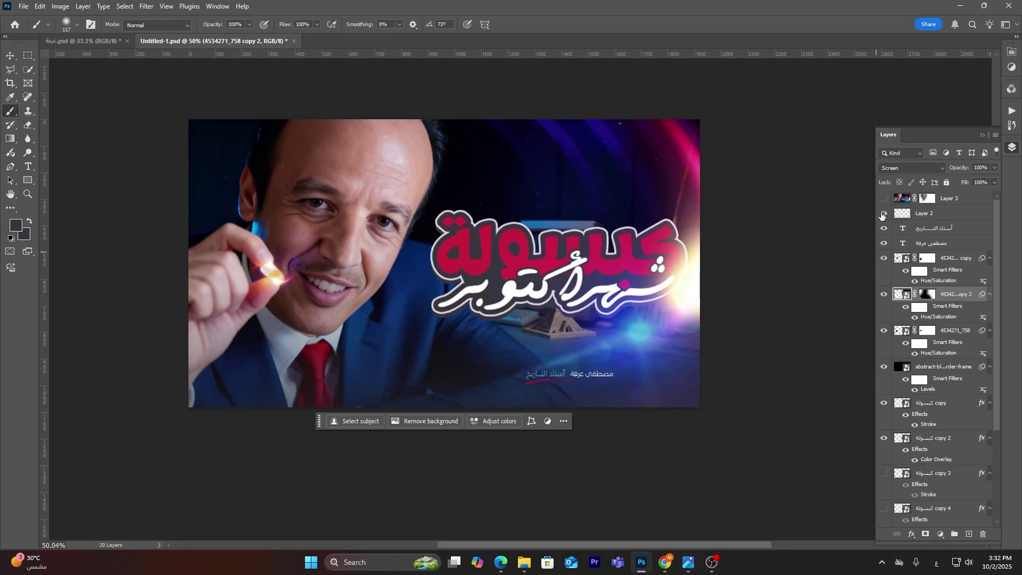
- Add a new layer above the two caption texts and draw an arched Pen path beneath the blue caption words
left_click(949, 230)
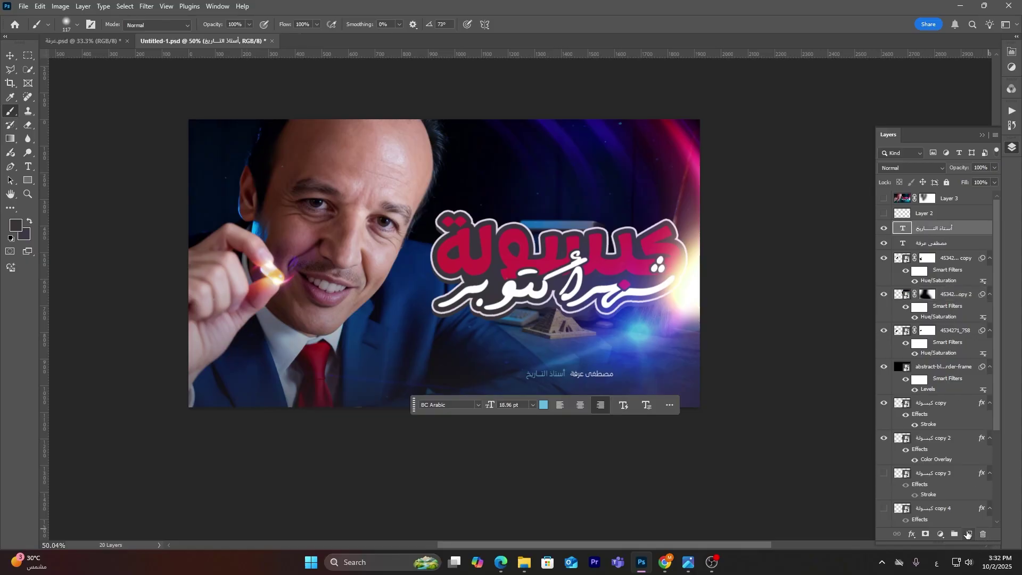
left_click(968, 535)
left_click(10, 166)
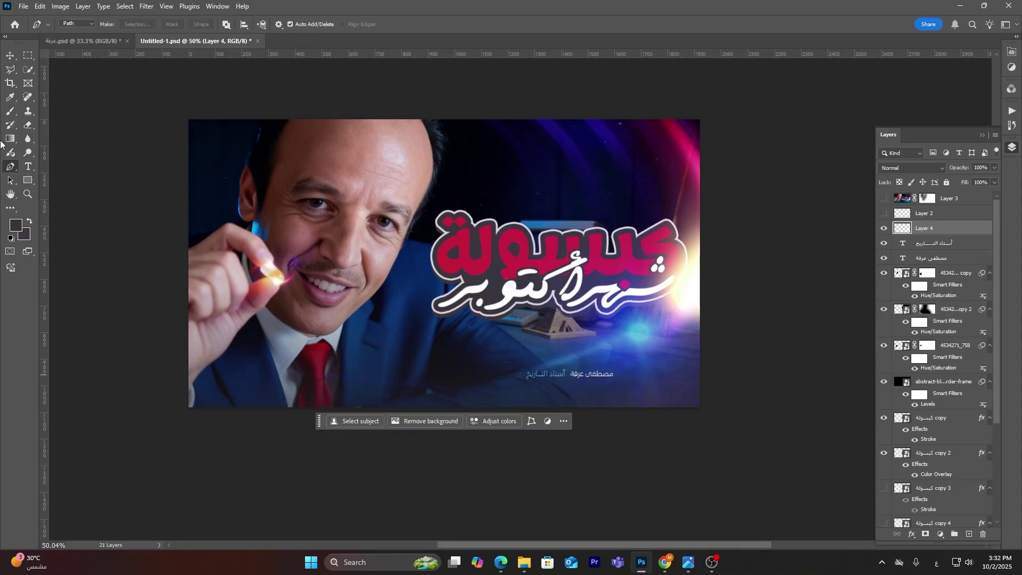
scroll(541, 433, "up", 1)
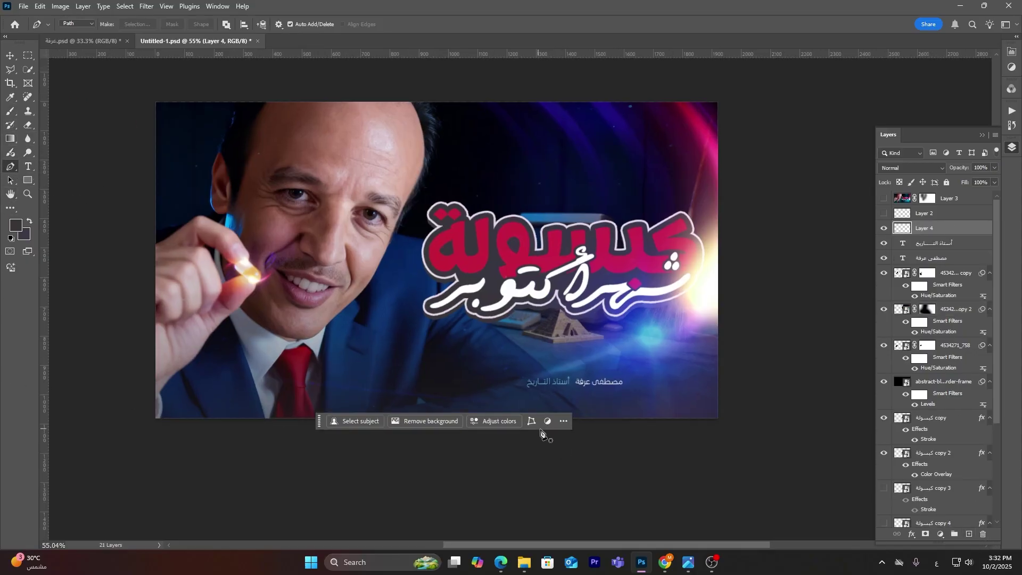
scroll(541, 433, "up", 10)
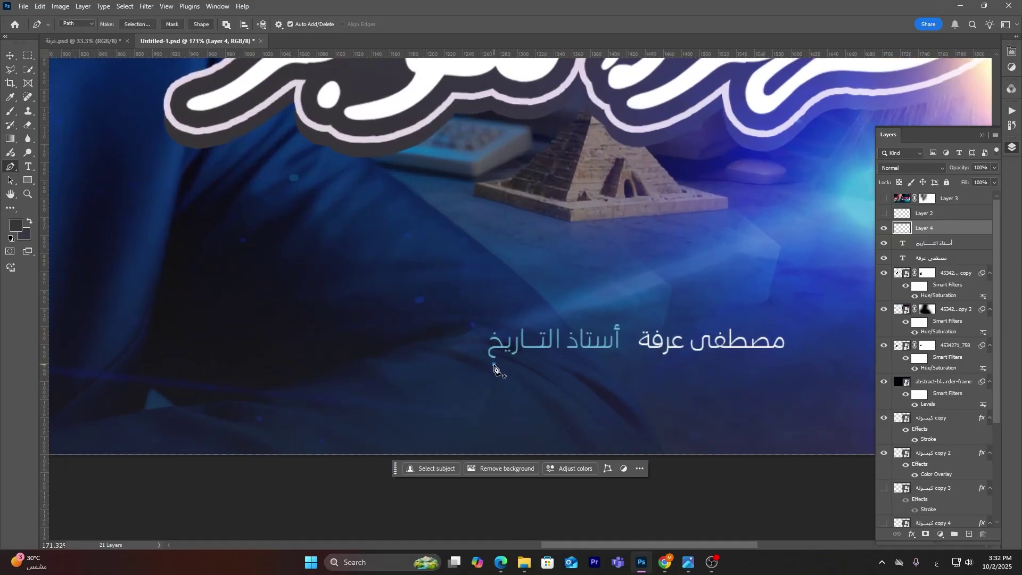
left_click(495, 380)
left_click_drag(609, 370, 676, 407)
- Set up a 4 px brush with 89% hardness and choose red (#d21e1e) as the foreground colour
left_click(10, 111)
left_click_drag(570, 358, 518, 354)
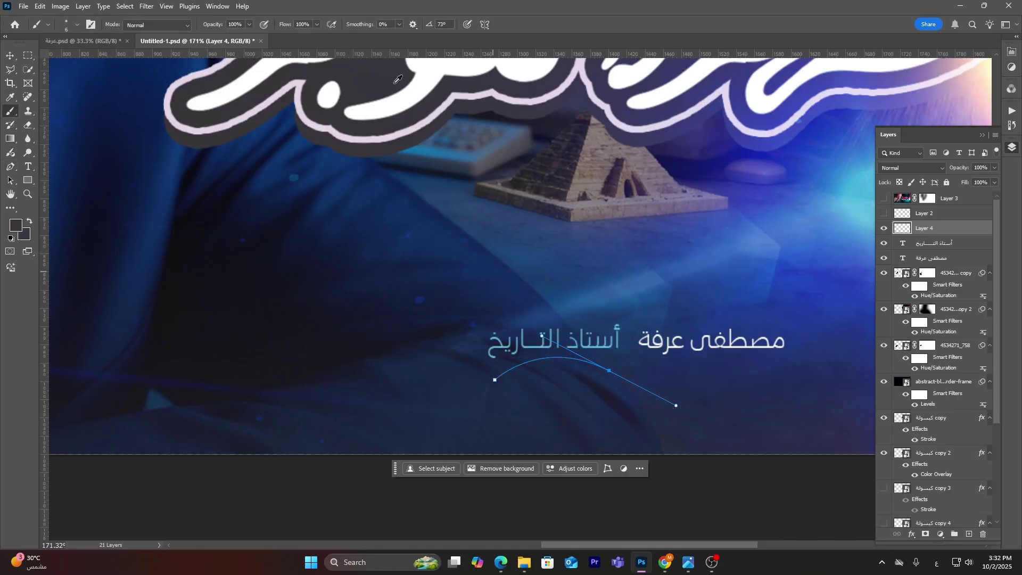
scroll(595, 381, "up", 5)
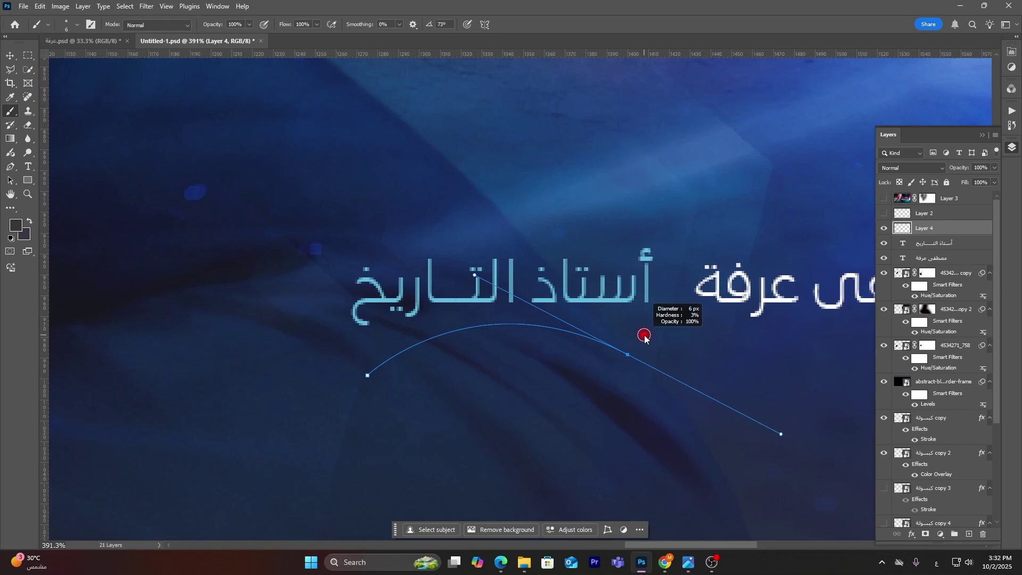
left_click_drag(645, 337, 634, 338)
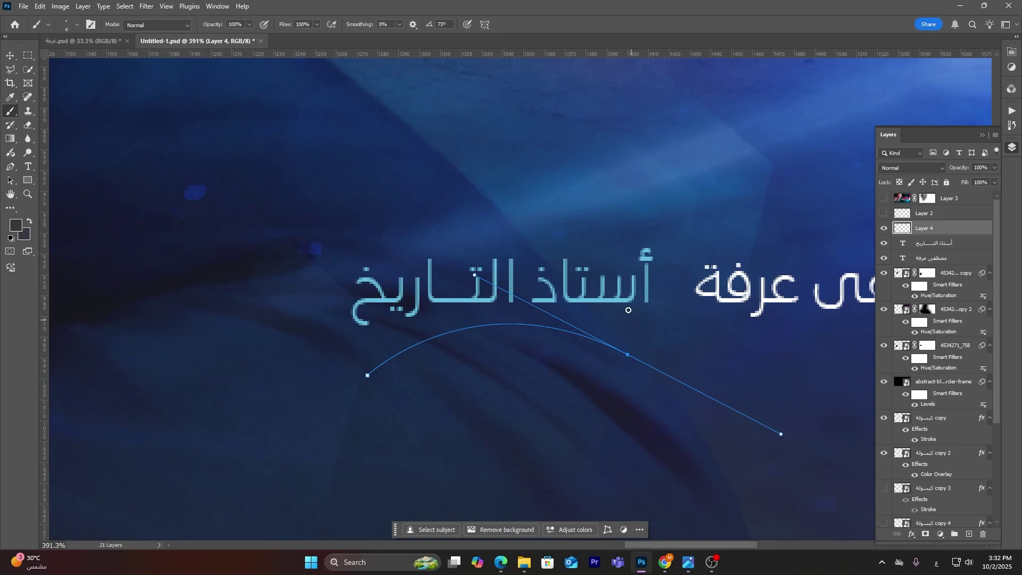
right_click(628, 310)
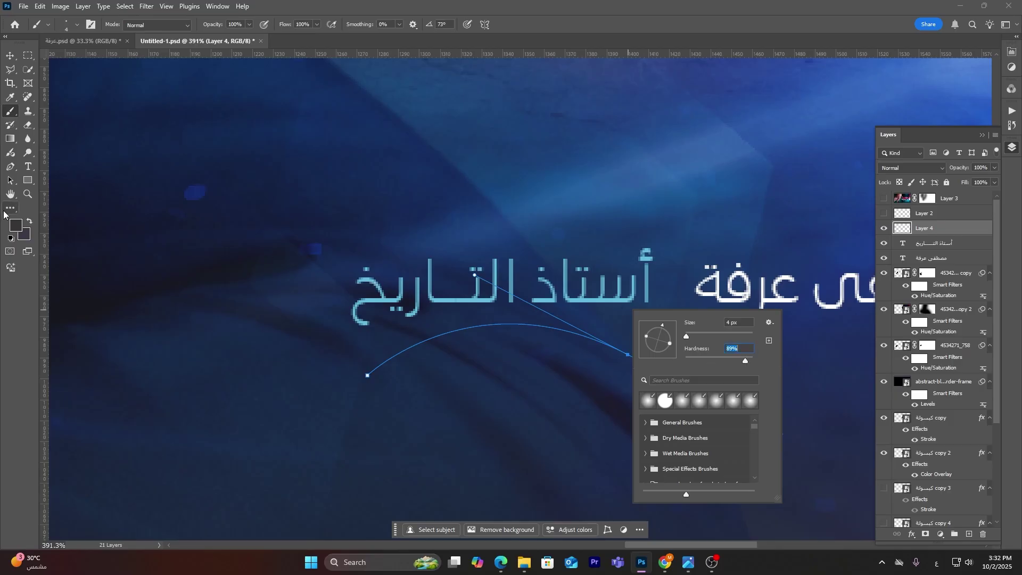
left_click(16, 226)
left_click_drag(630, 383, 595, 388)
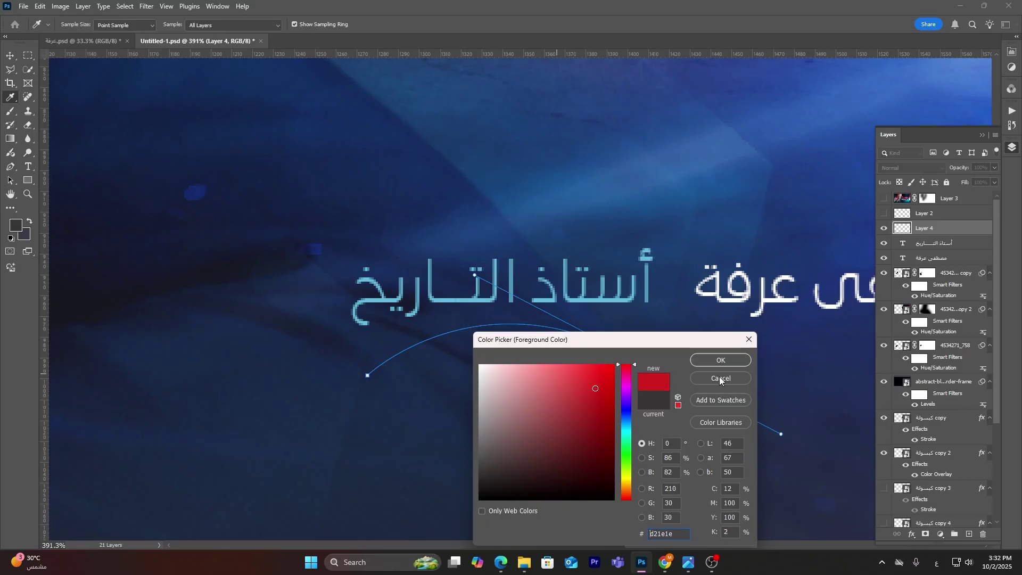
left_click(744, 363)
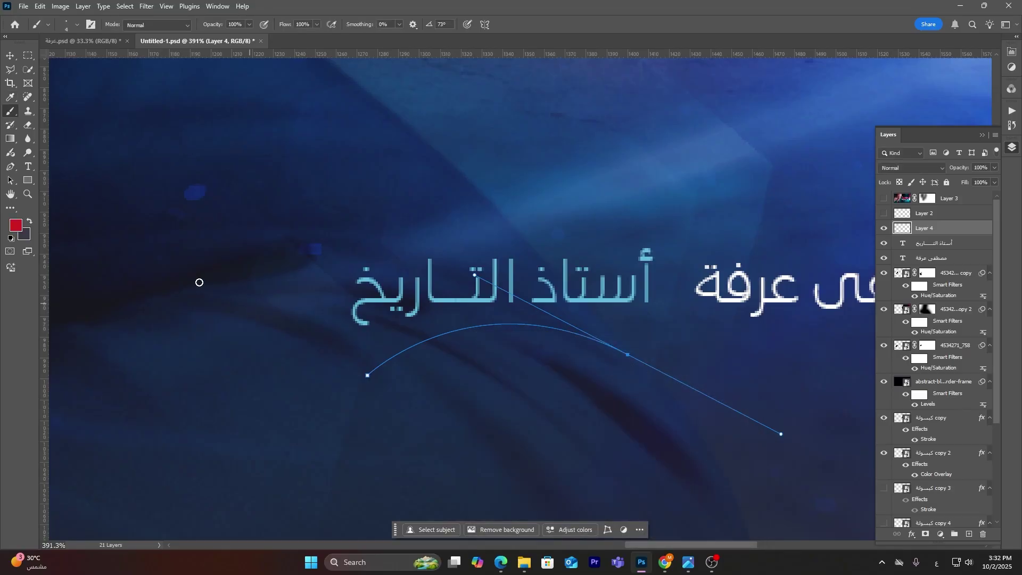
- Stroke the arched path with the Brush, leaving Simulate Pressure off
left_click(10, 166)
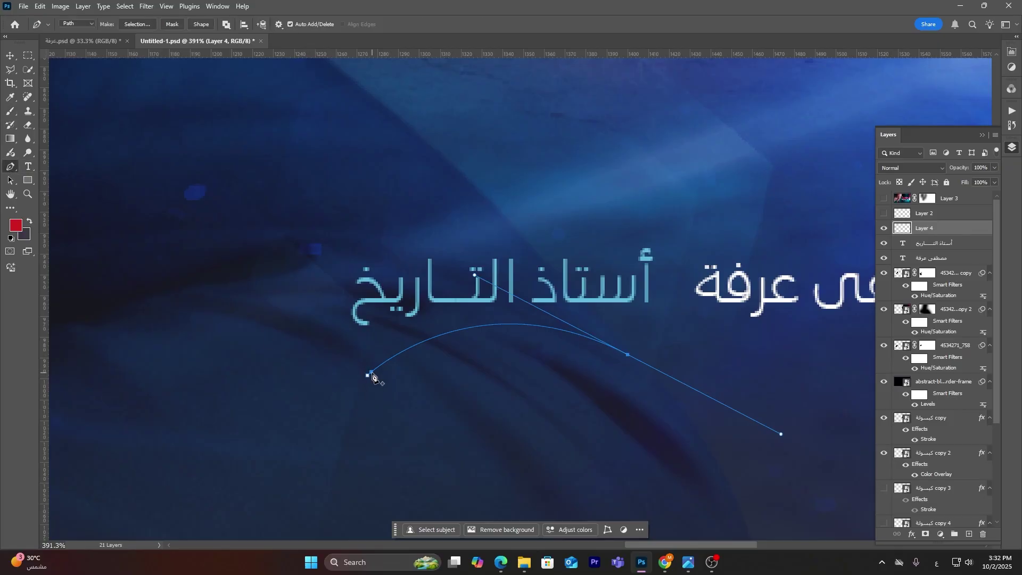
right_click(369, 381)
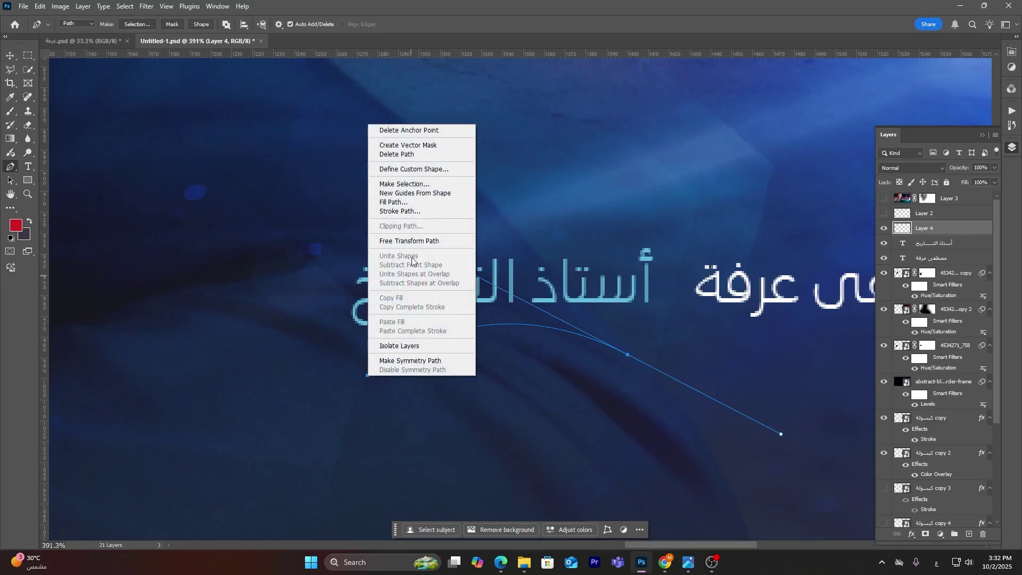
left_click(401, 212)
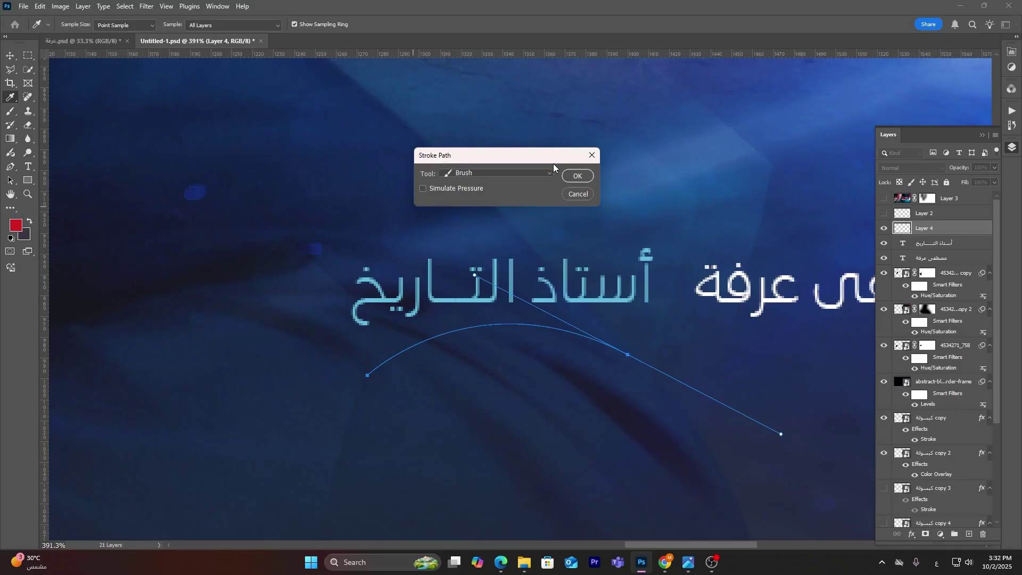
left_click(575, 176)
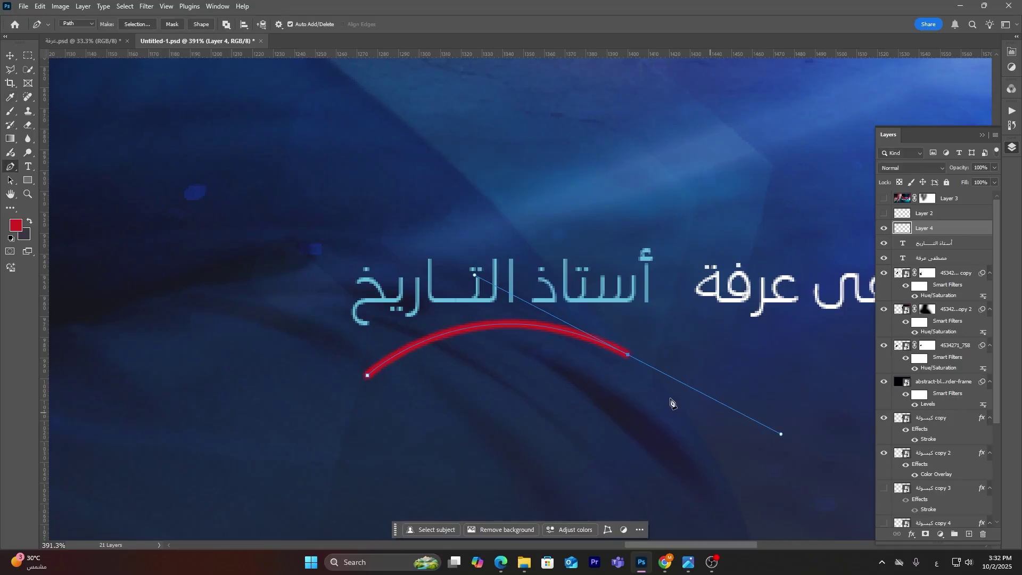
- Convert the arched path to a selection with a 0-pixel feather and deselect it, leaving only the red stroke
key("p")
scroll(668, 378, "down", 5)
left_click(10, 56)
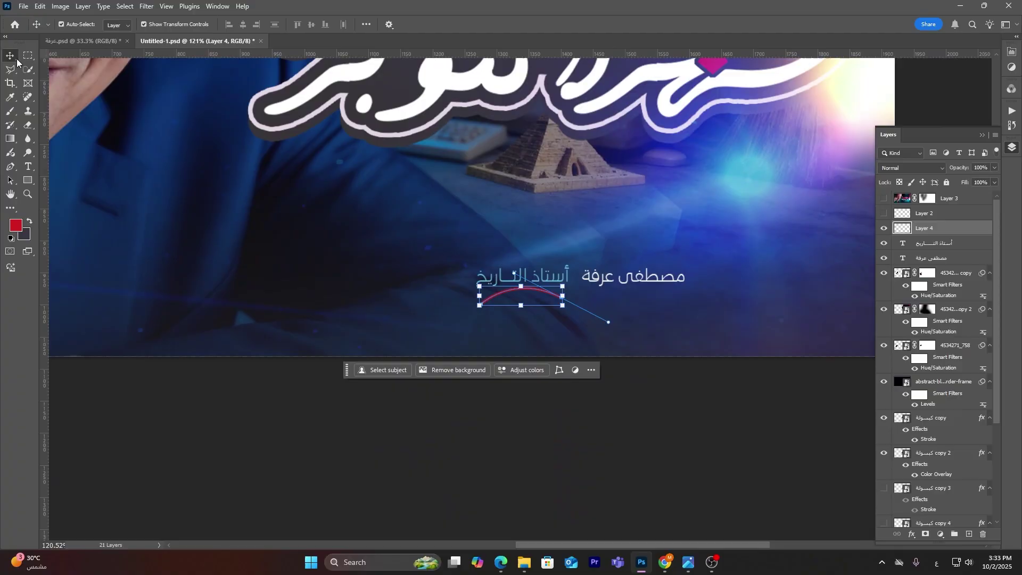
left_click(9, 166)
left_click(137, 24)
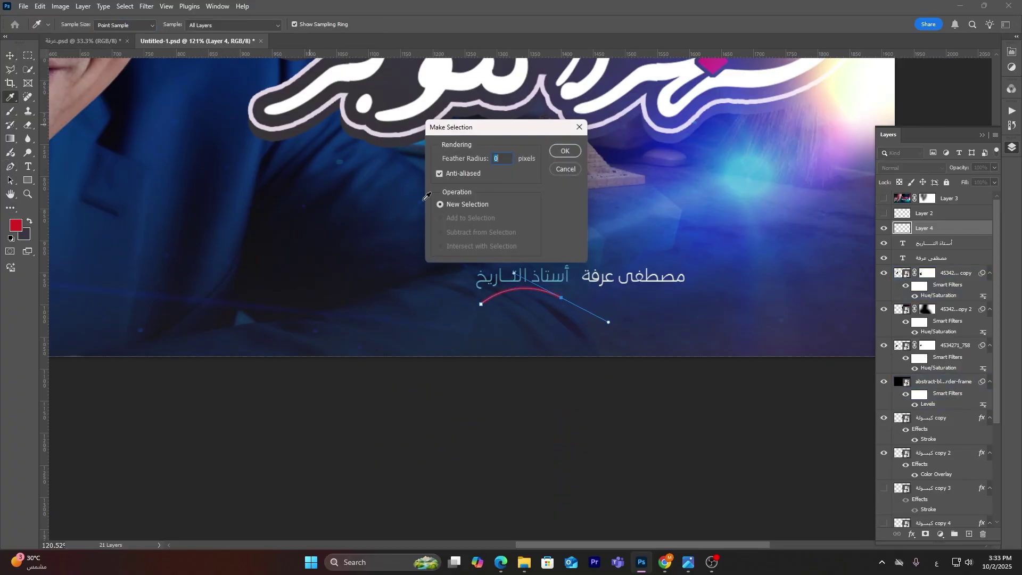
left_click(567, 151)
key("ctrl+d")
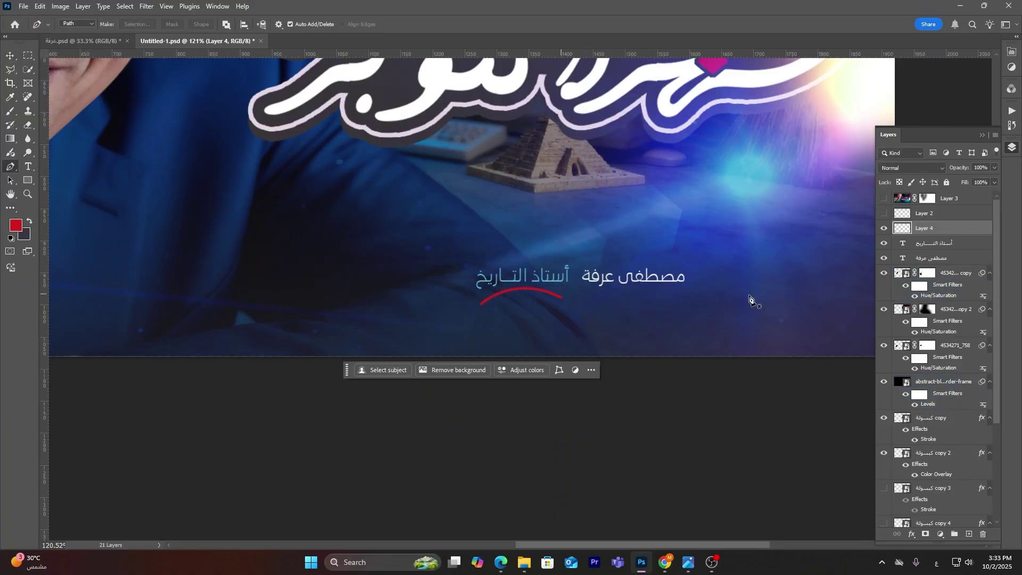
- Convert the red stroke layer to a smart object and flatten the curve close beneath the blue caption words
right_click(964, 232)
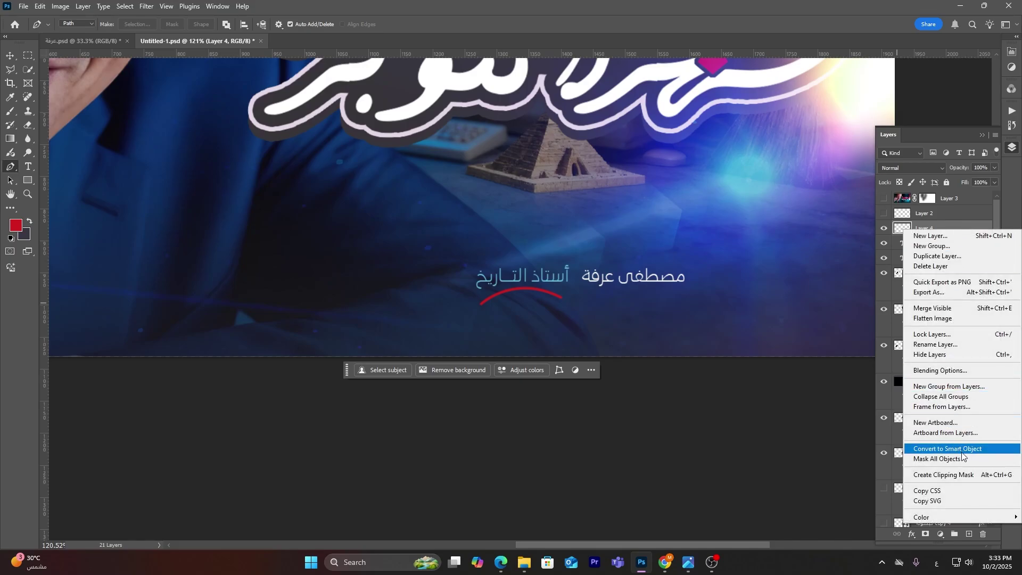
left_click(979, 448)
scroll(546, 276, "up", 3)
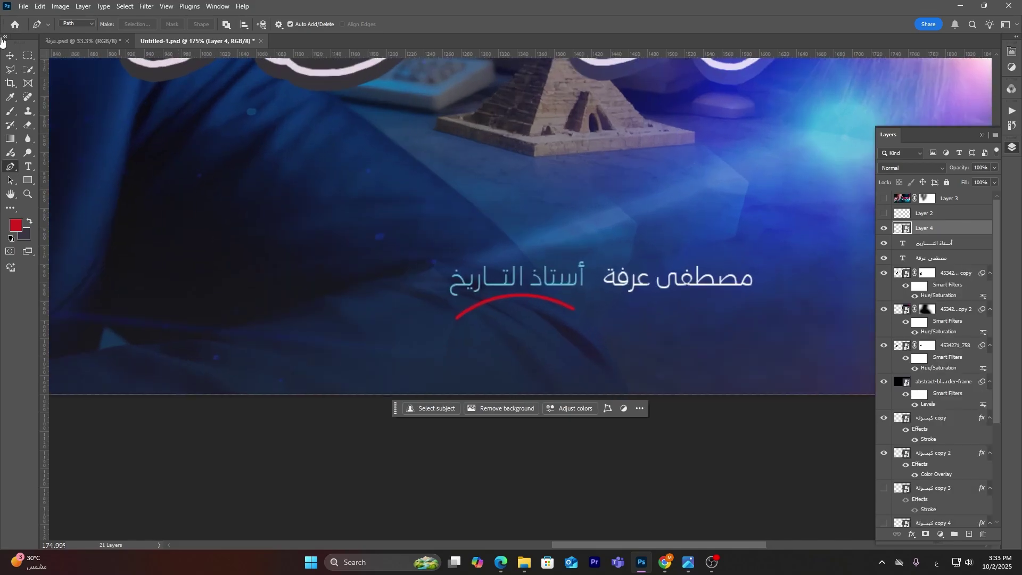
key("v")
scroll(577, 324, "up", 4)
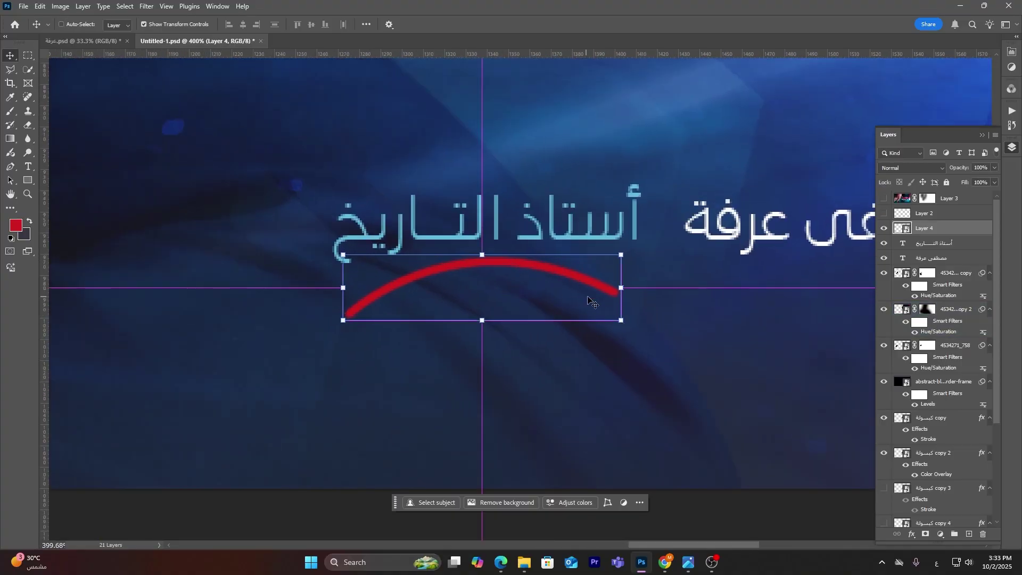
left_click_drag(622, 322, 611, 267)
scroll(613, 267, "down", 5)
key("Return")
scroll(691, 372, "down", 4)
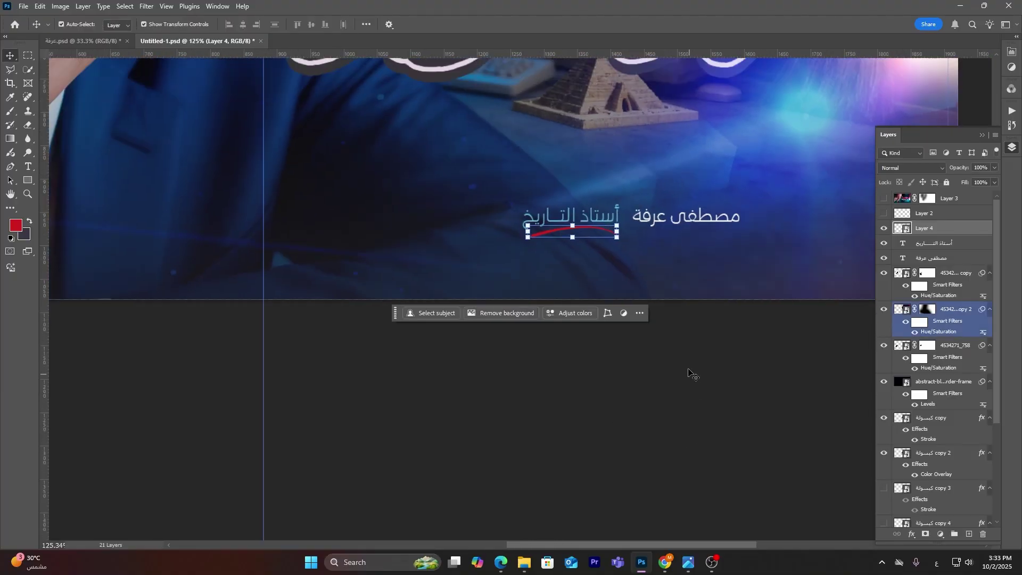
- Delete the new red stroke layer and show the original underline on Layer 2 instead
key("Delete")
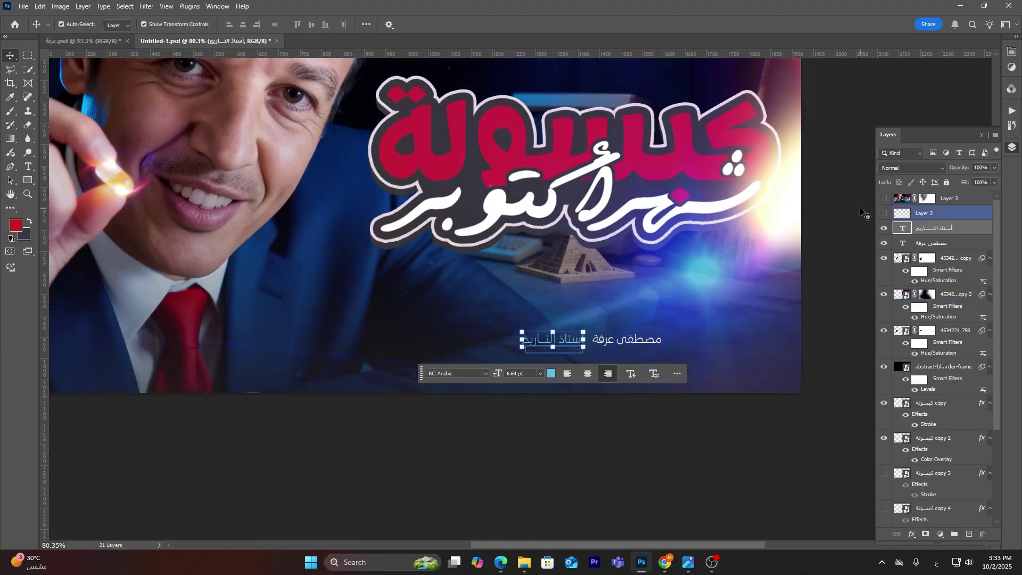
left_click(887, 214)
scroll(576, 242, "down", 3)
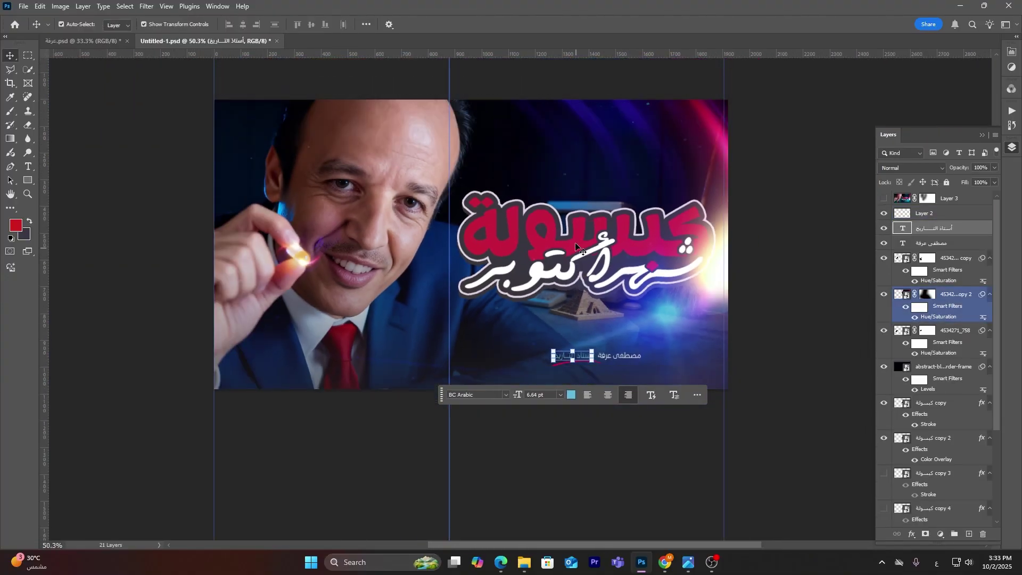
- Compare the artwork with and without the colour grading on Layer 3, leaving that layer hidden
left_click(900, 198)
left_click(885, 199)
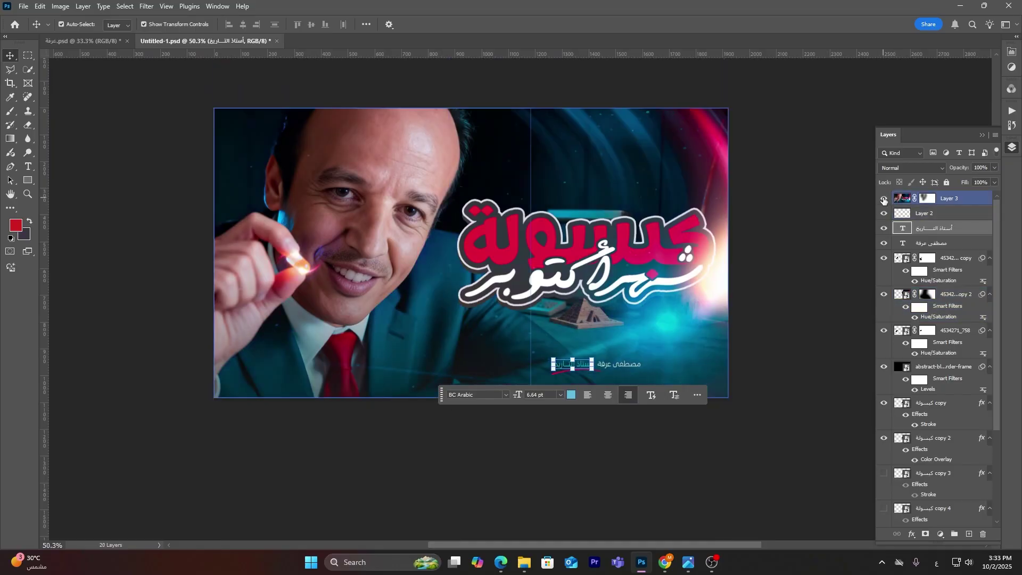
left_click(885, 199)
left_click(885, 199)
left_click(885, 200)
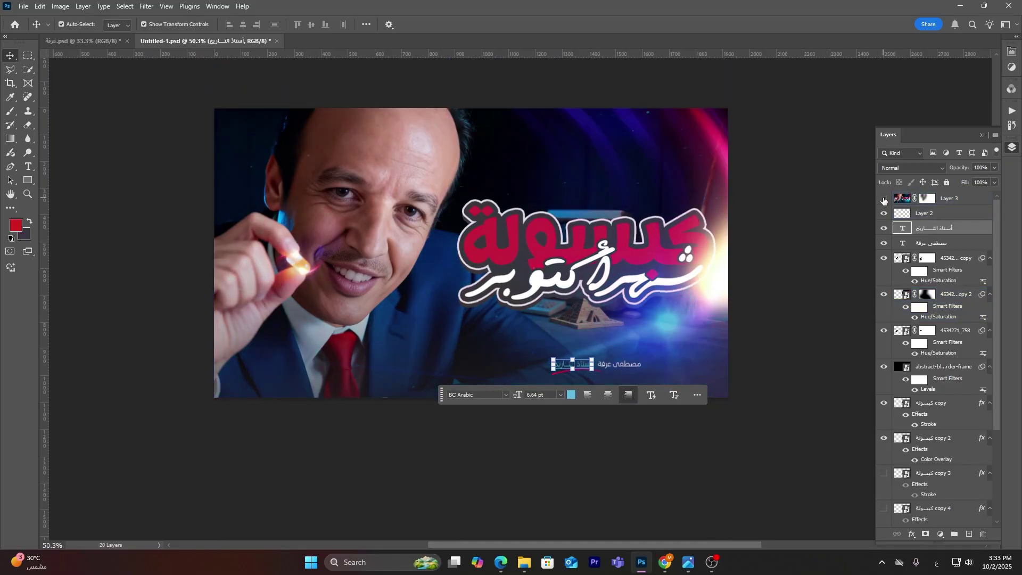
left_click(884, 200)
left_click(885, 201)
left_click(885, 200)
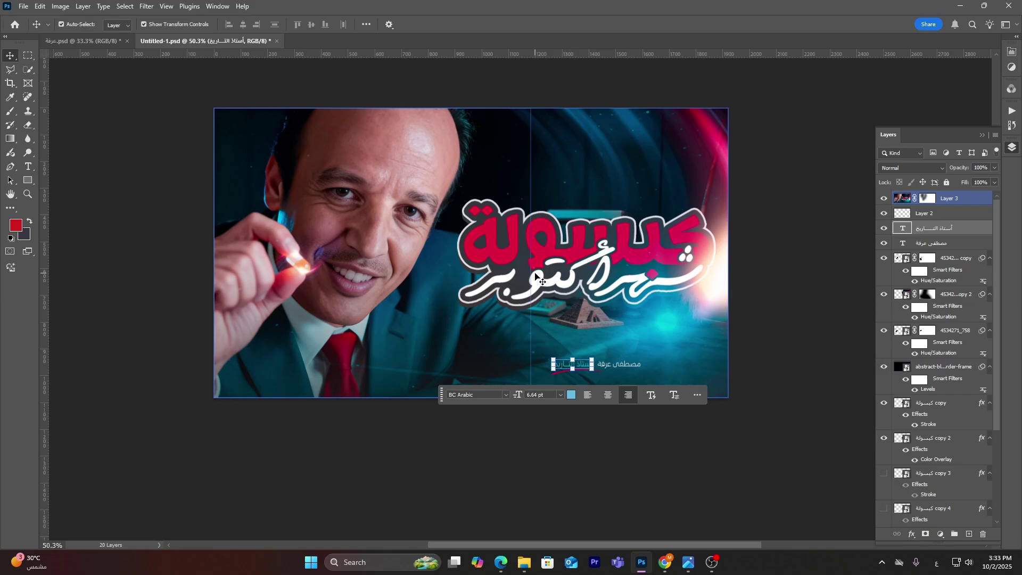
left_click(893, 214)
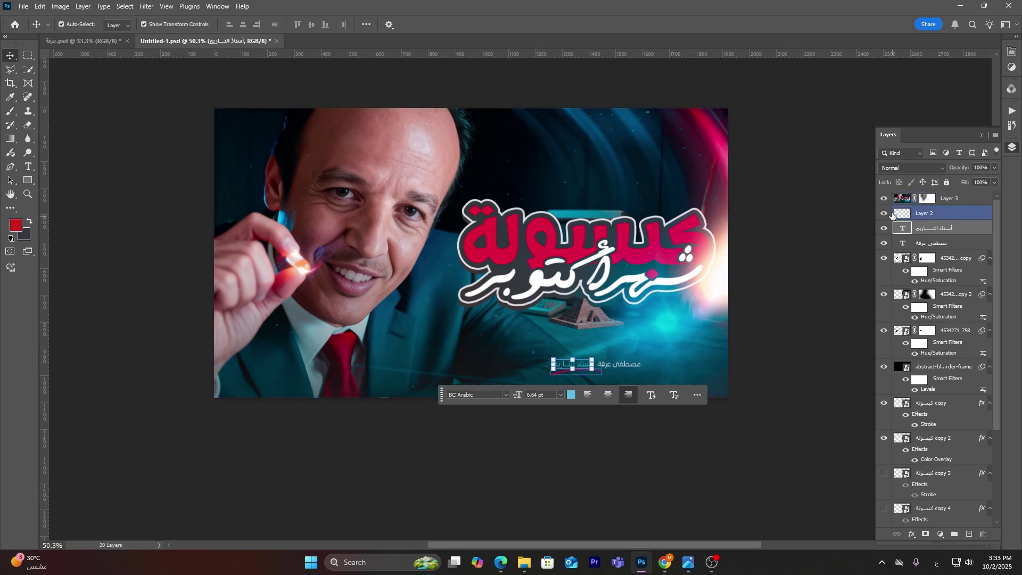
left_click(884, 199)
left_click(885, 200)
left_click(885, 199)
left_click(884, 199)
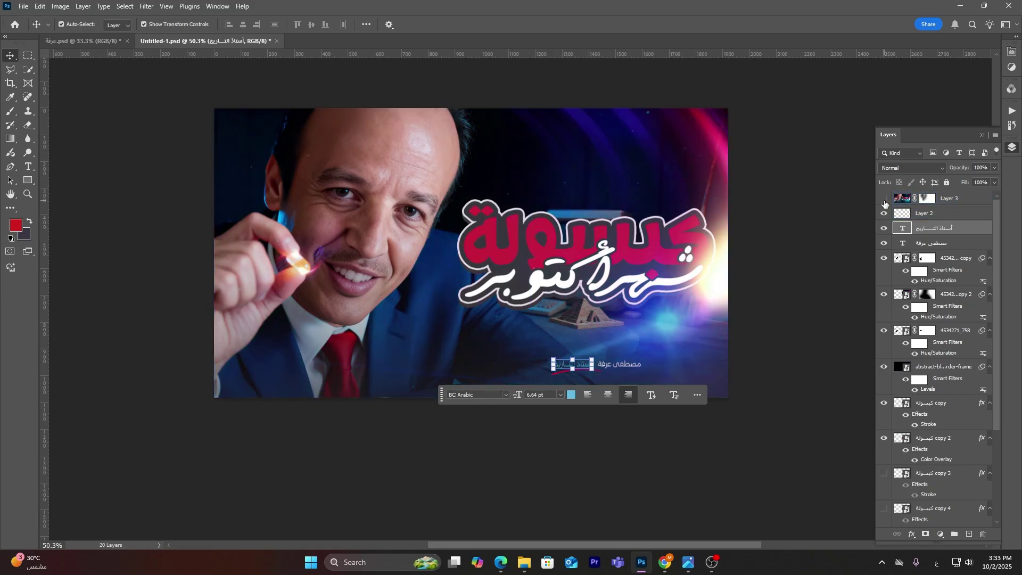
- Stamp all visible layers into a new layer above Layer 2 and adjust its texture-to-vignette effects in the Camera Raw Filter
key("ctrl+shift+alt+e")
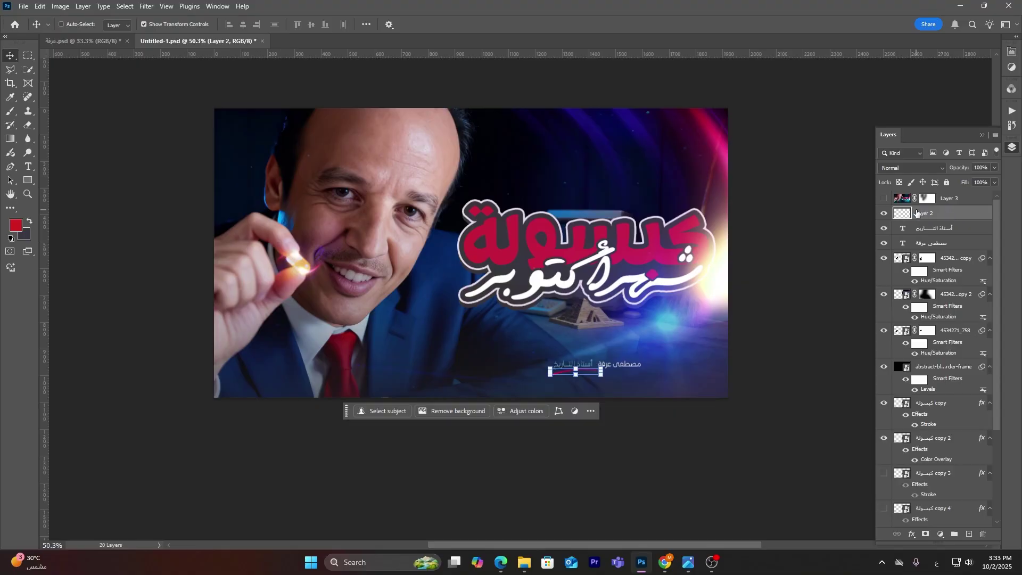
left_click(147, 6)
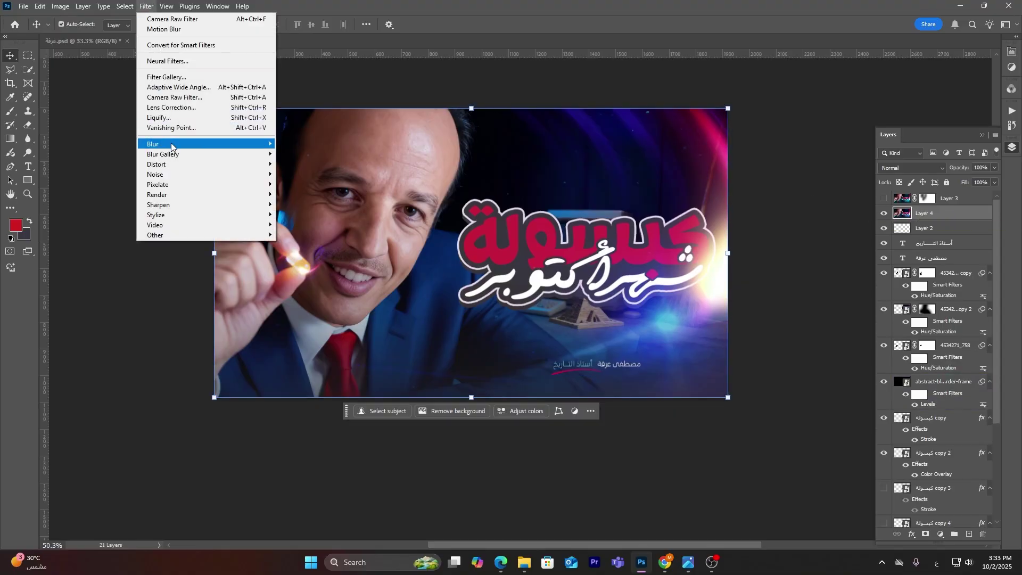
left_click(185, 99)
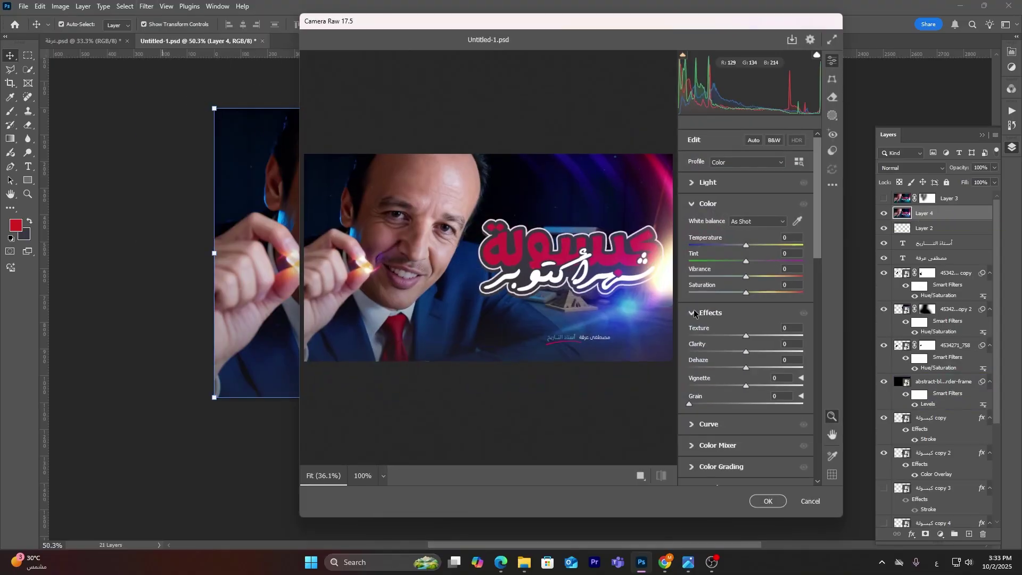
left_click_drag(747, 338, 740, 386)
- Calibrate the primaries to red hue +4 and saturation +11, green hue +13, blue hue -67 and saturation +20, and apply the filter
scroll(740, 384, "down", 15)
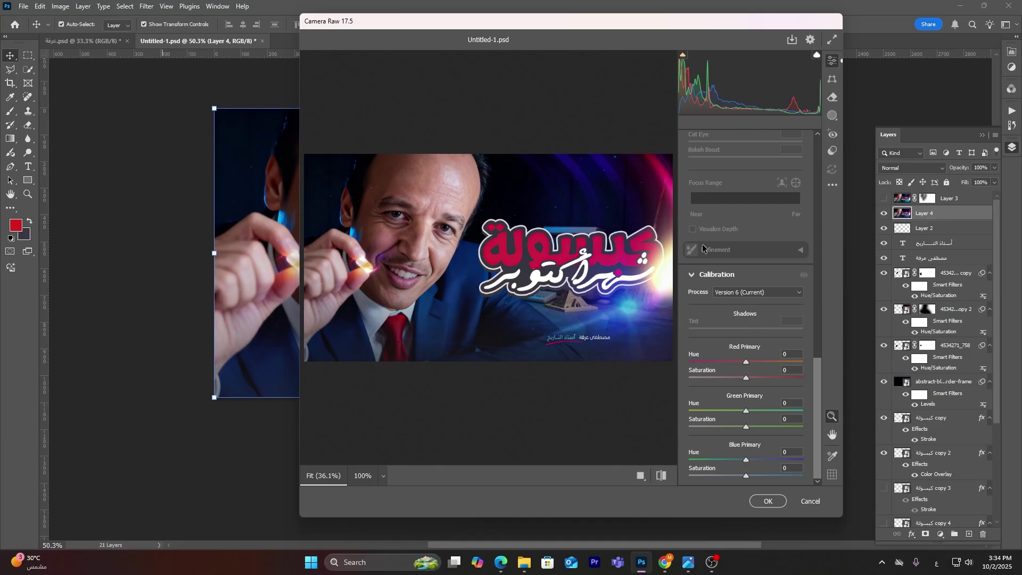
left_click_drag(752, 363, 754, 423)
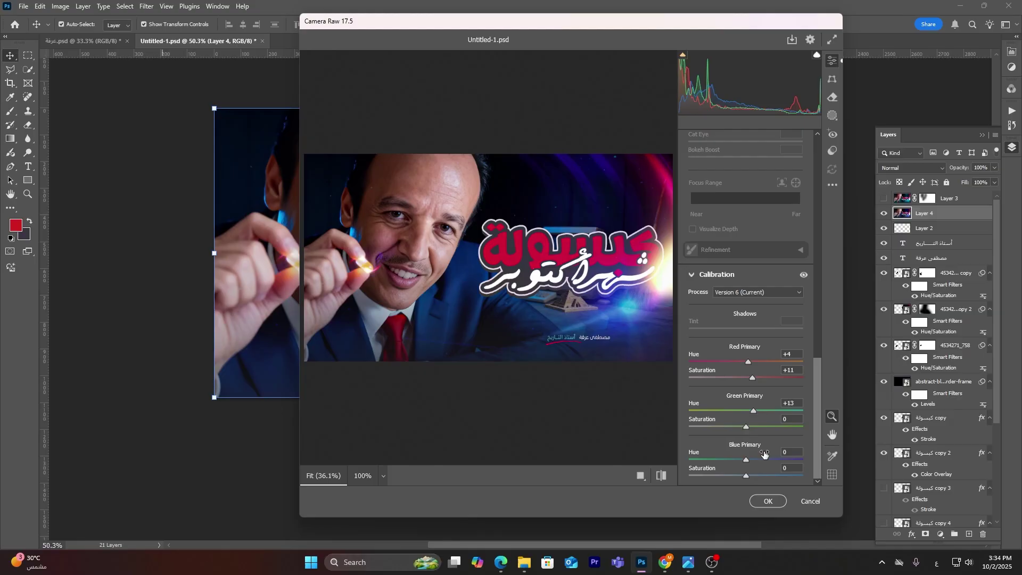
left_click_drag(747, 460, 757, 480)
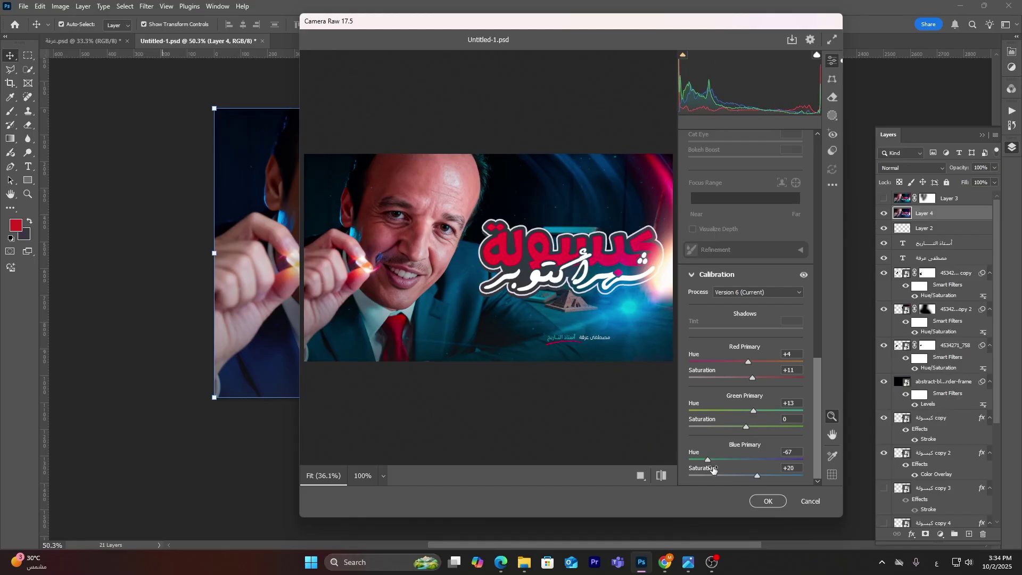
left_click(771, 501)
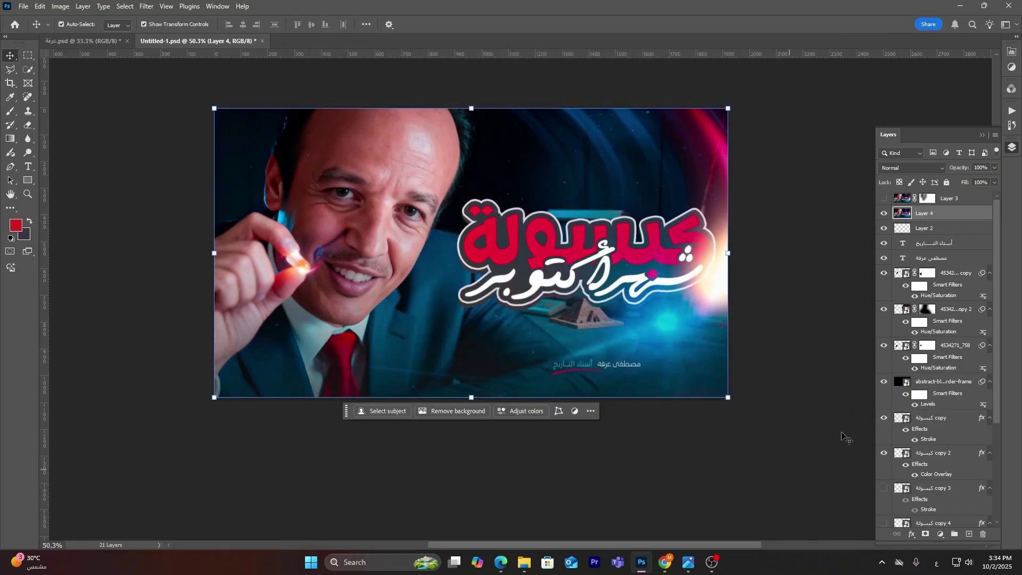
- Add a mask to Layer 4 and paint the grade off the man's face with a 442 px soft black brush at 24% flow
left_click(926, 535)
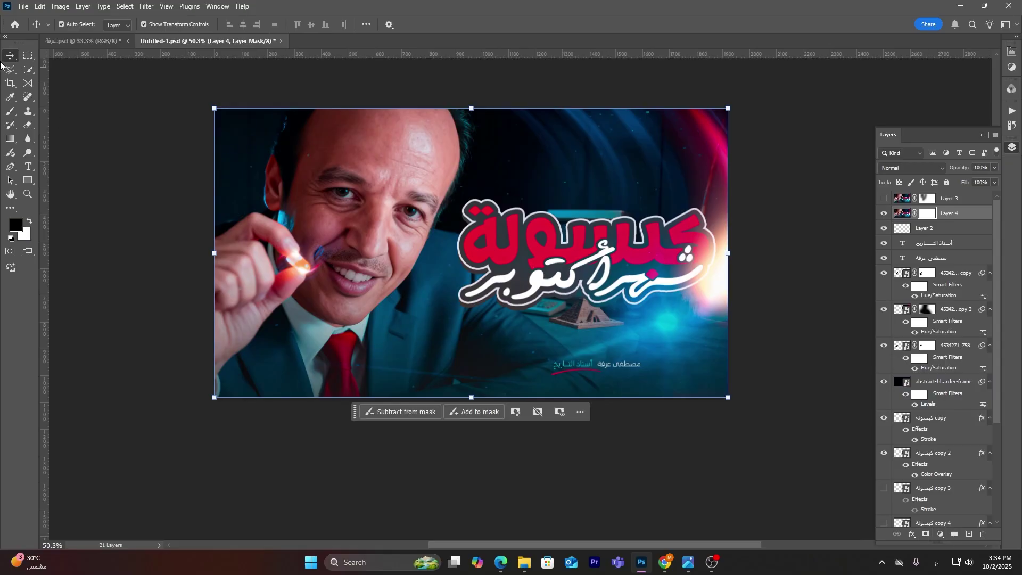
key("b")
scroll(346, 192, "up", 2)
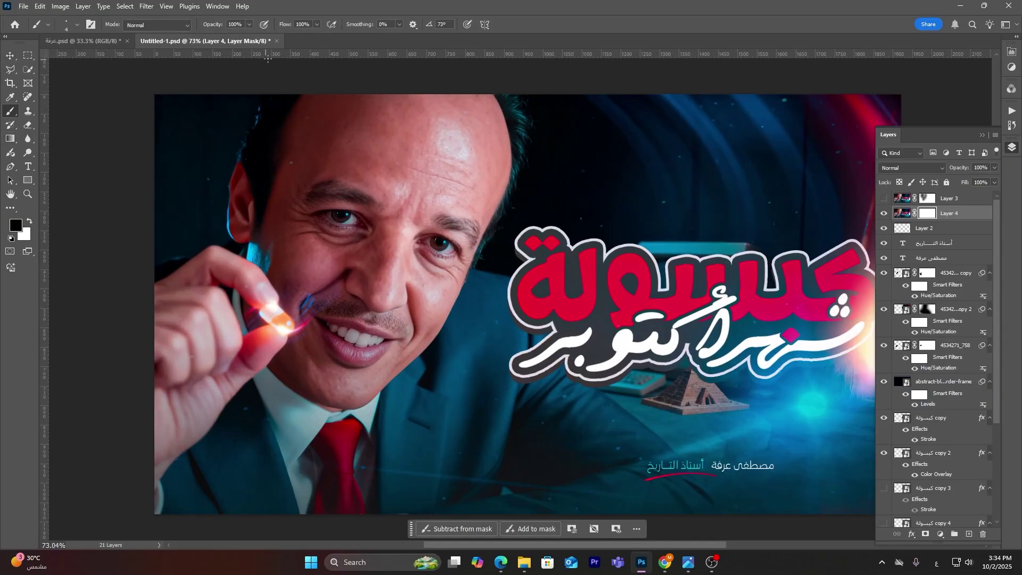
left_click_drag(287, 26, 246, 28)
right_click(459, 292, "alt")
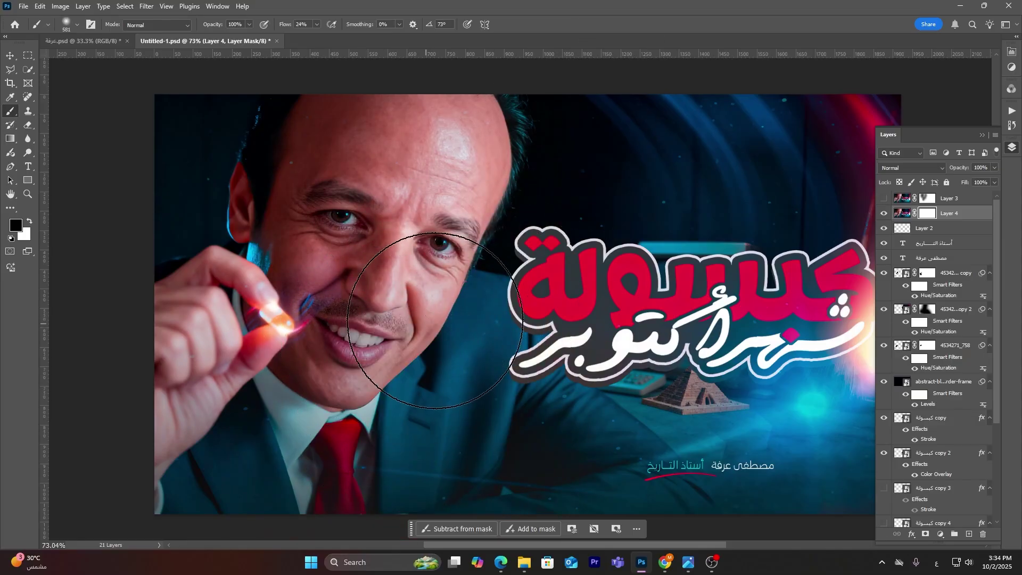
right_click(505, 302)
right_click(365, 182, "alt")
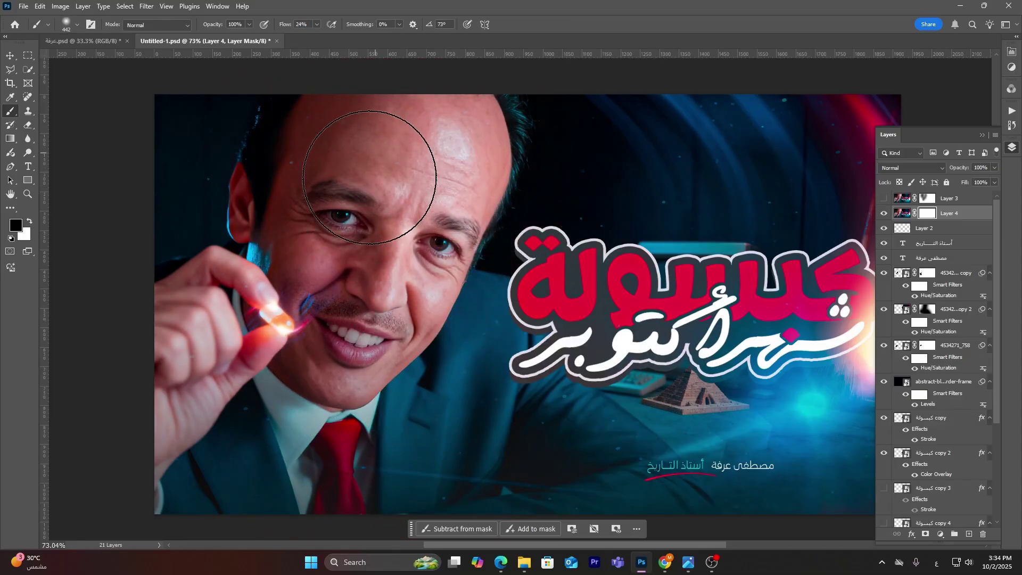
mouse_move(314, 342)
left_mouse_down()
mouse_move(323, 204)
mouse_move(352, 320)
mouse_move(462, 150)
mouse_move(384, 231)
mouse_move(347, 377)
mouse_move(319, 269)
mouse_move(346, 171)
left_mouse_up()
scroll(541, 174, "down", 5)
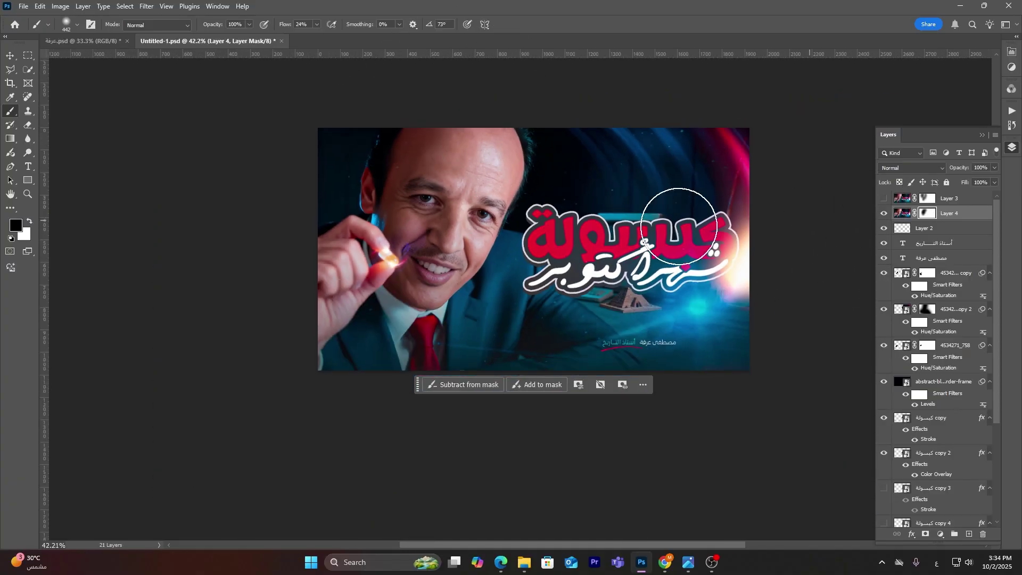
- Delete Layer 4 and show the original colour grading on Layer 3 instead
key("Delete")
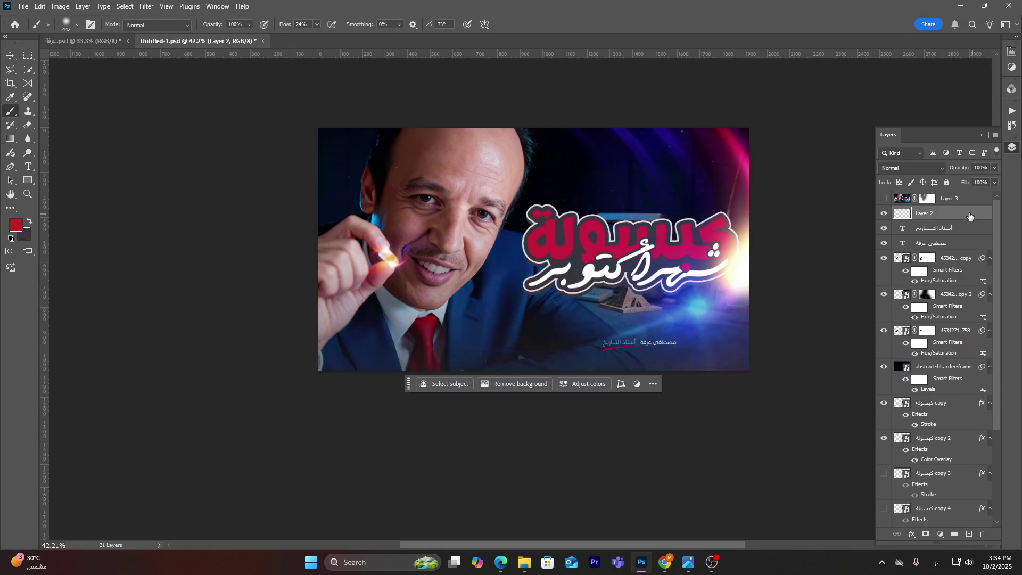
left_click(884, 198)
scroll(382, 269, "down", 1)
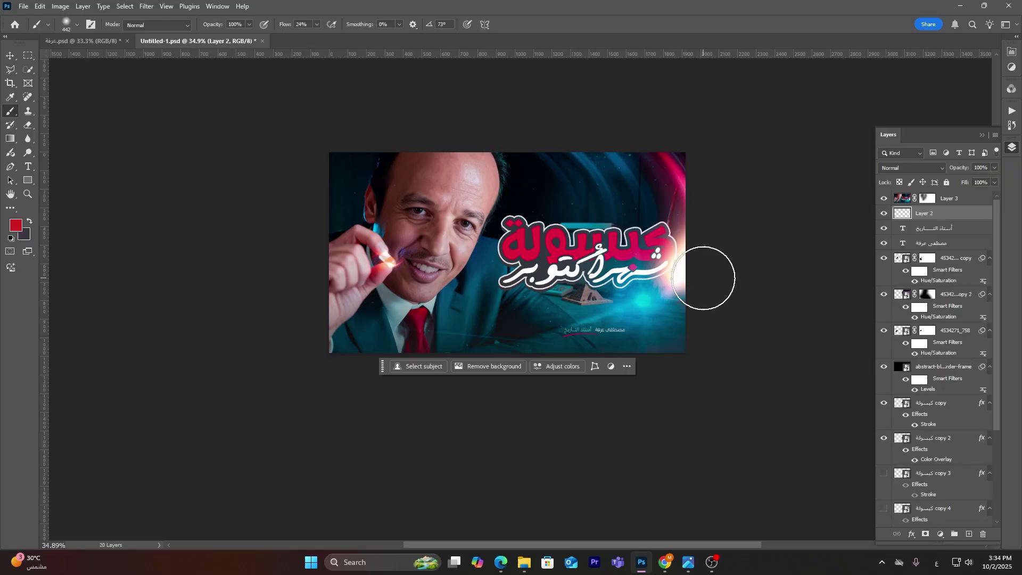
- Save a copy of the artwork as a JPEG named 5, at quality 12 (Maximum) with the Baseline ("Standard") format option
key("ctrl+alt+shift+s")
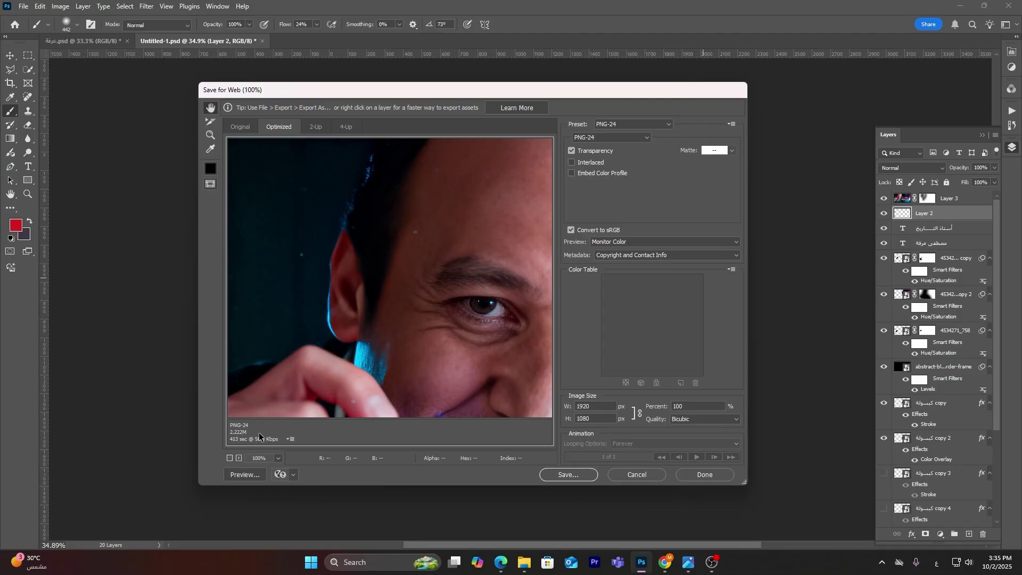
left_click(641, 475)
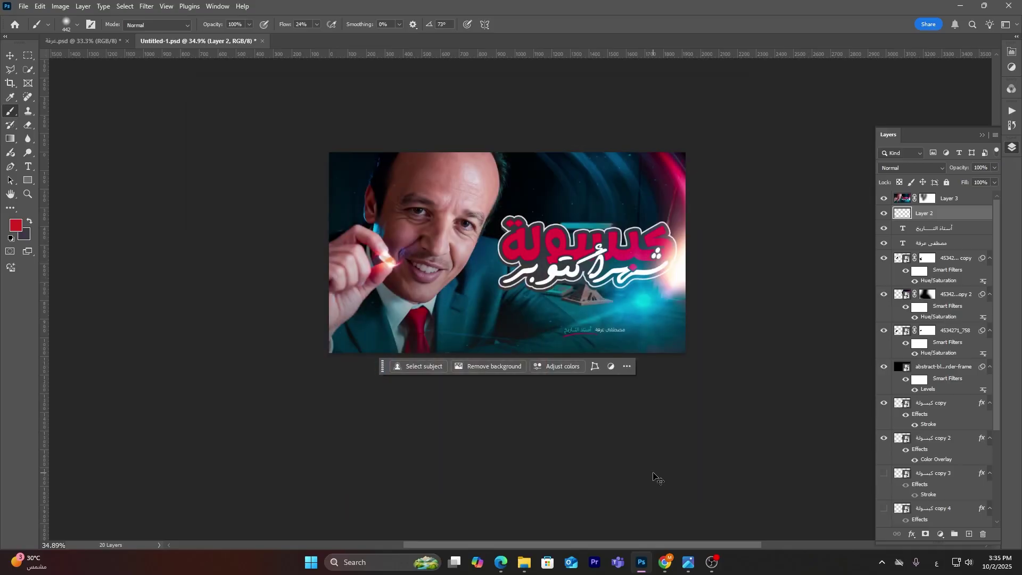
left_click(22, 6)
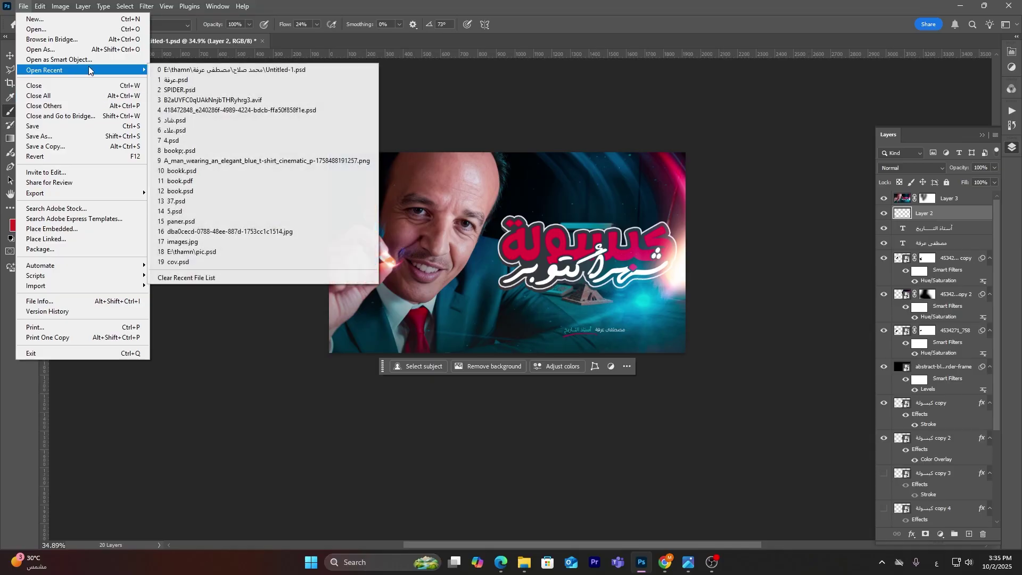
mouse_move(102, 196)
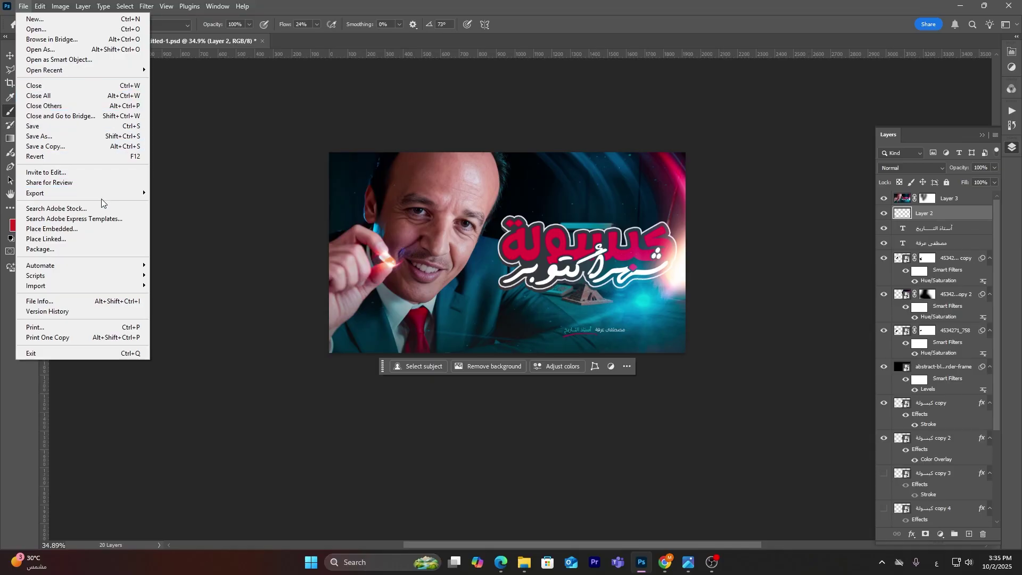
left_click(66, 142)
left_click(200, 257)
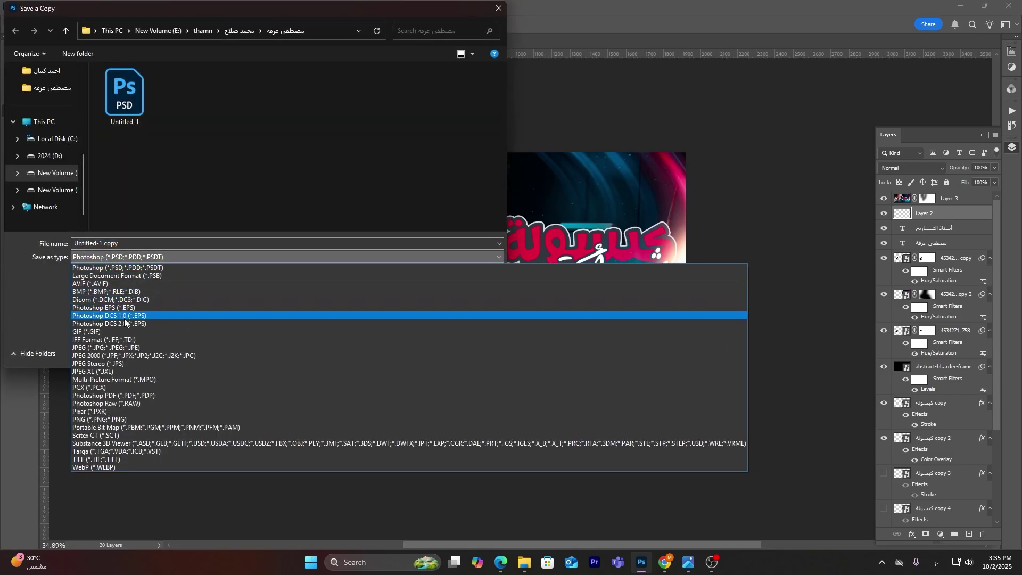
left_click(150, 347)
left_click(96, 245)
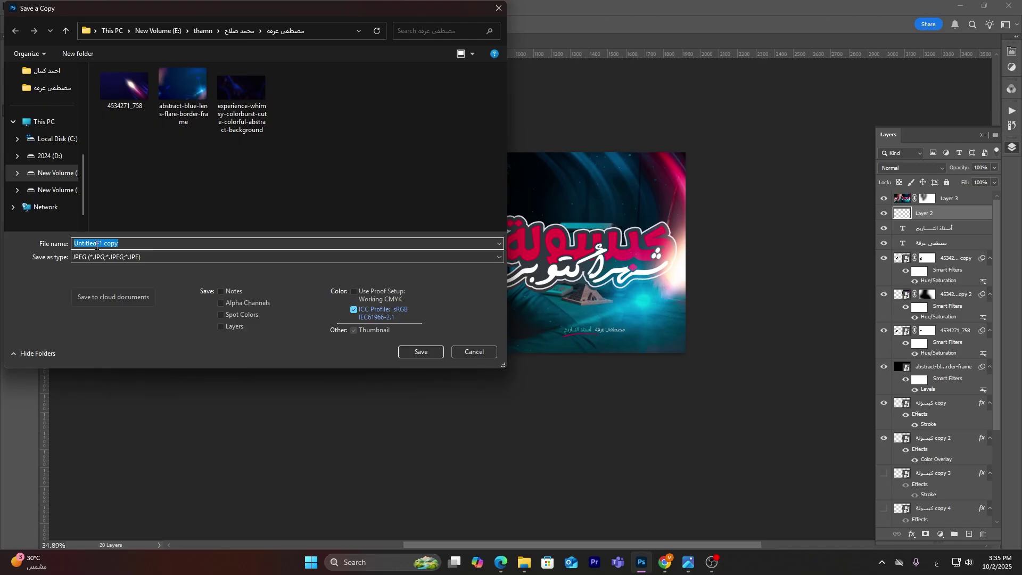
type("5")
left_click(429, 350)
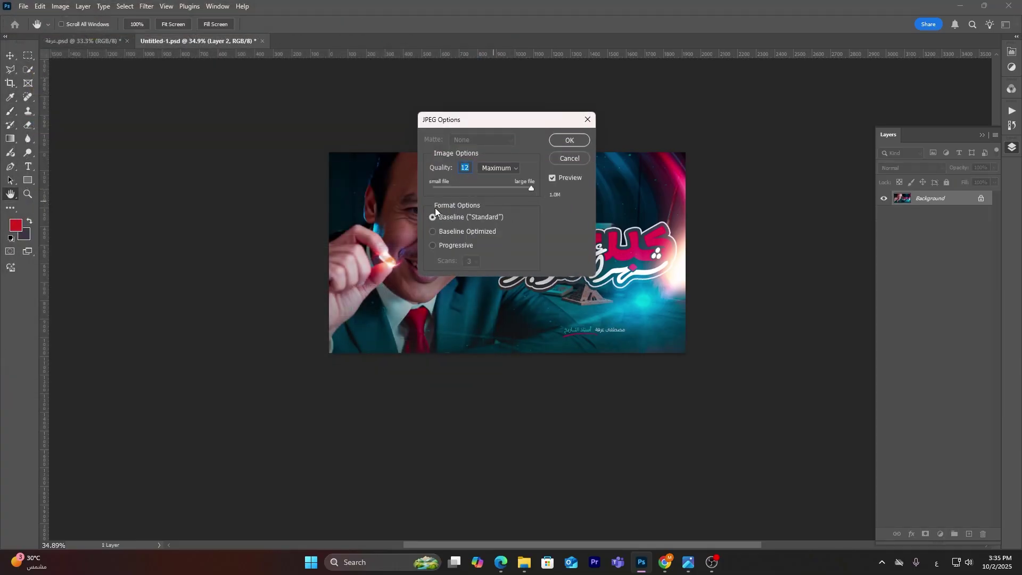
left_click(575, 140)
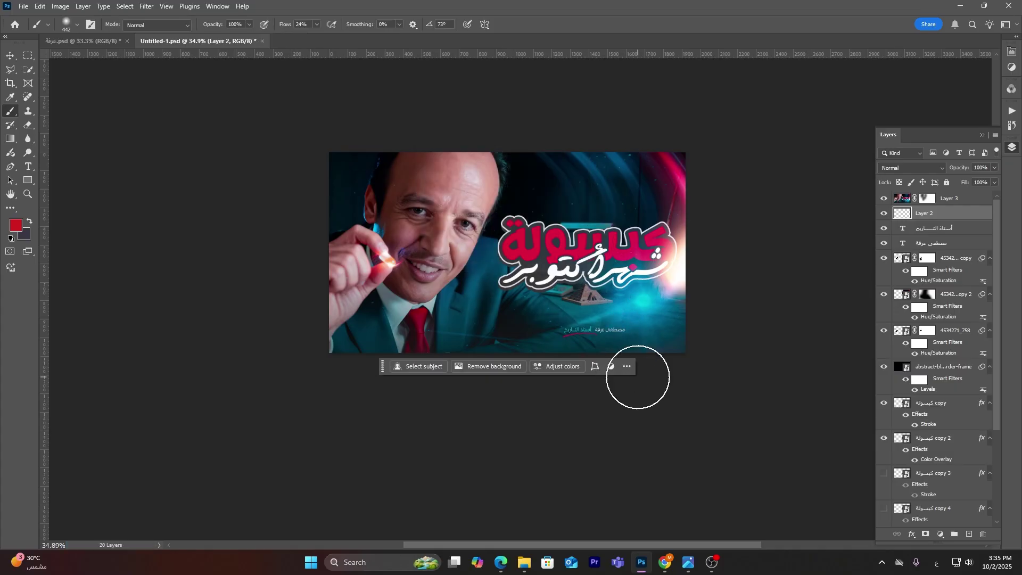